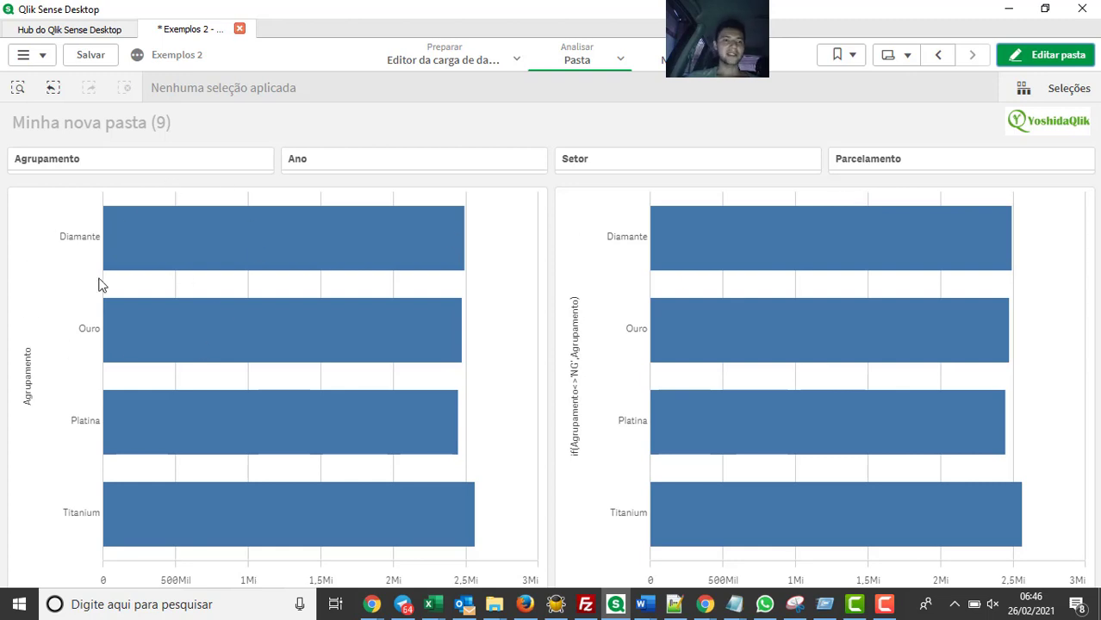
Step: Examine the dimension settings of both bar charts, including the second chart's calculated dimension expression
click(1045, 59)
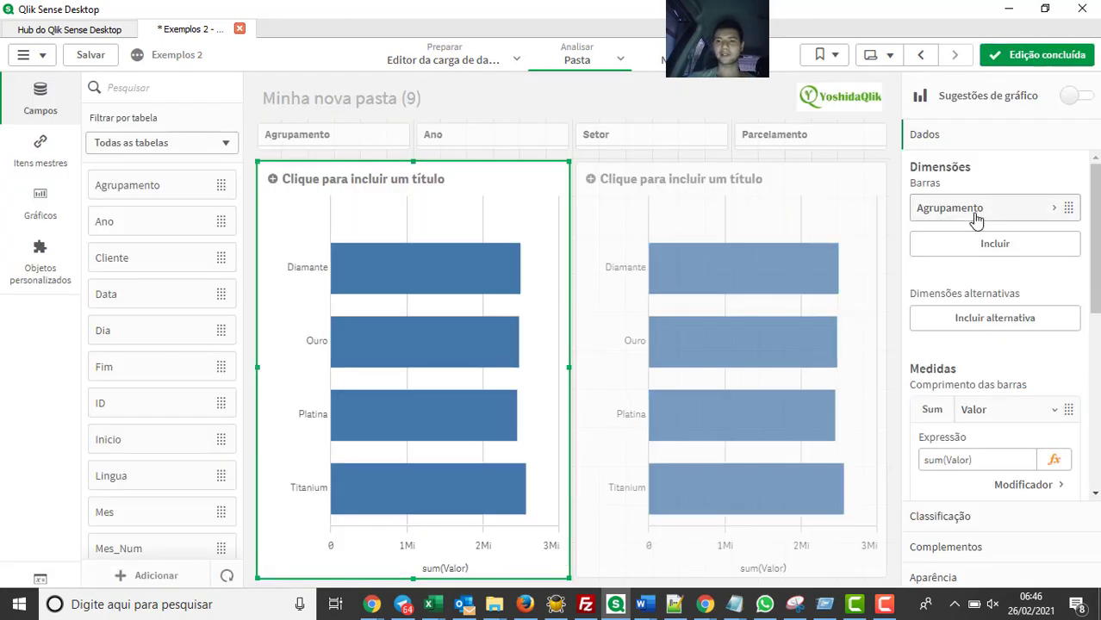
click(959, 209)
click(982, 211)
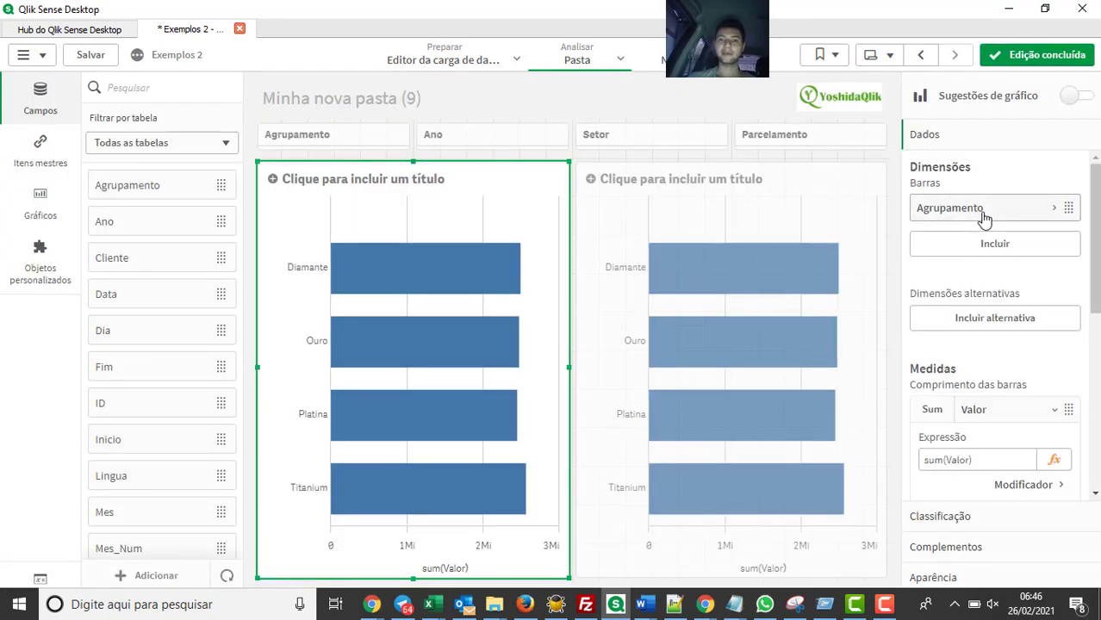
click(594, 339)
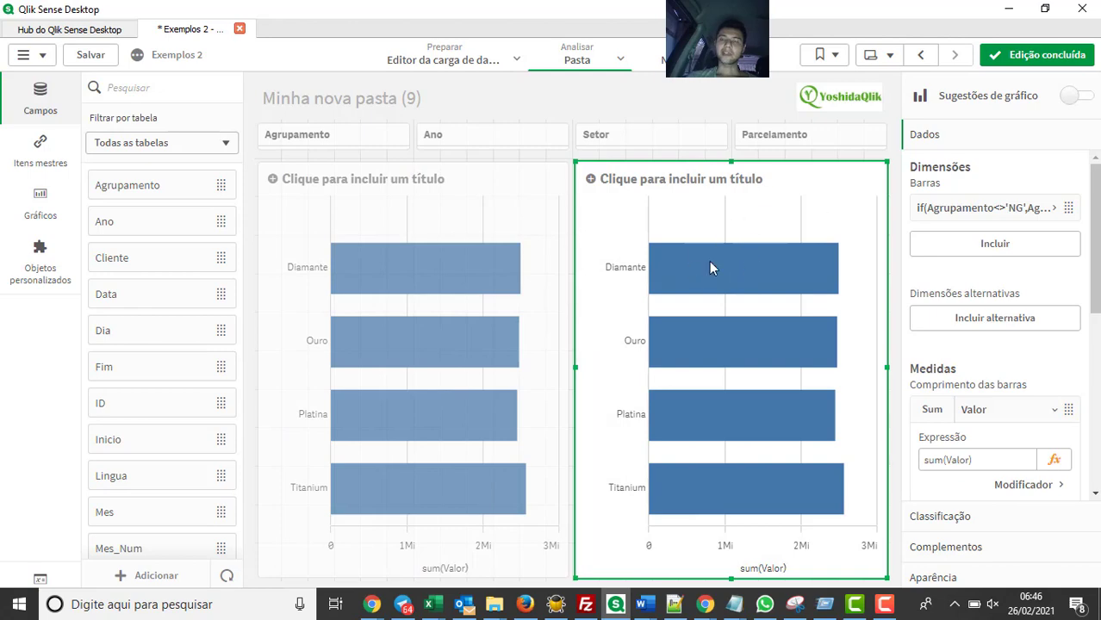
click(1004, 211)
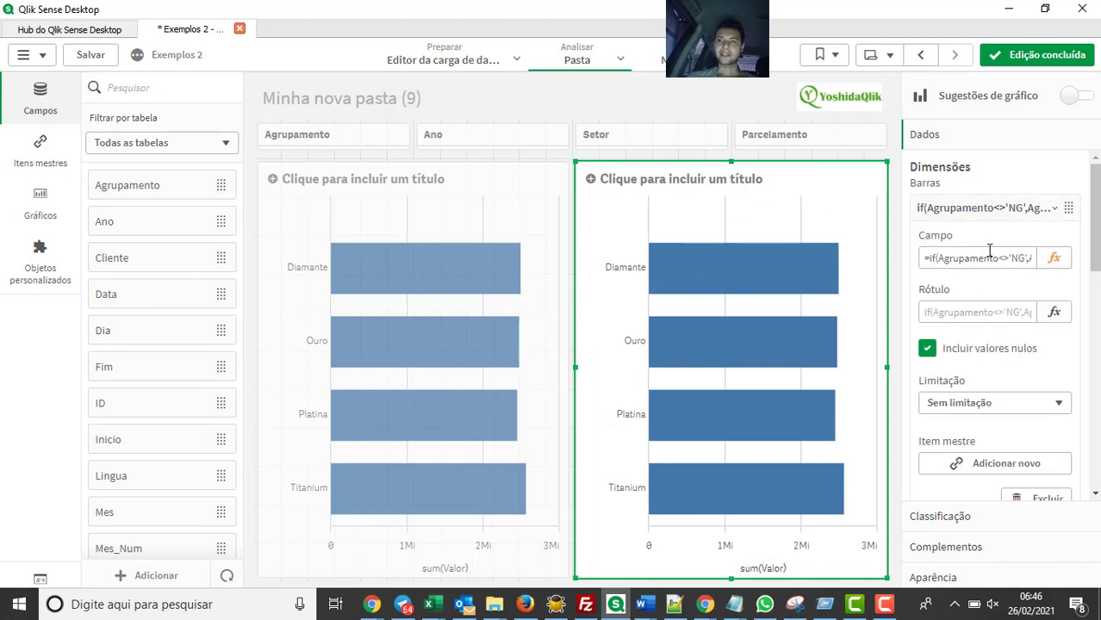
click(1060, 263)
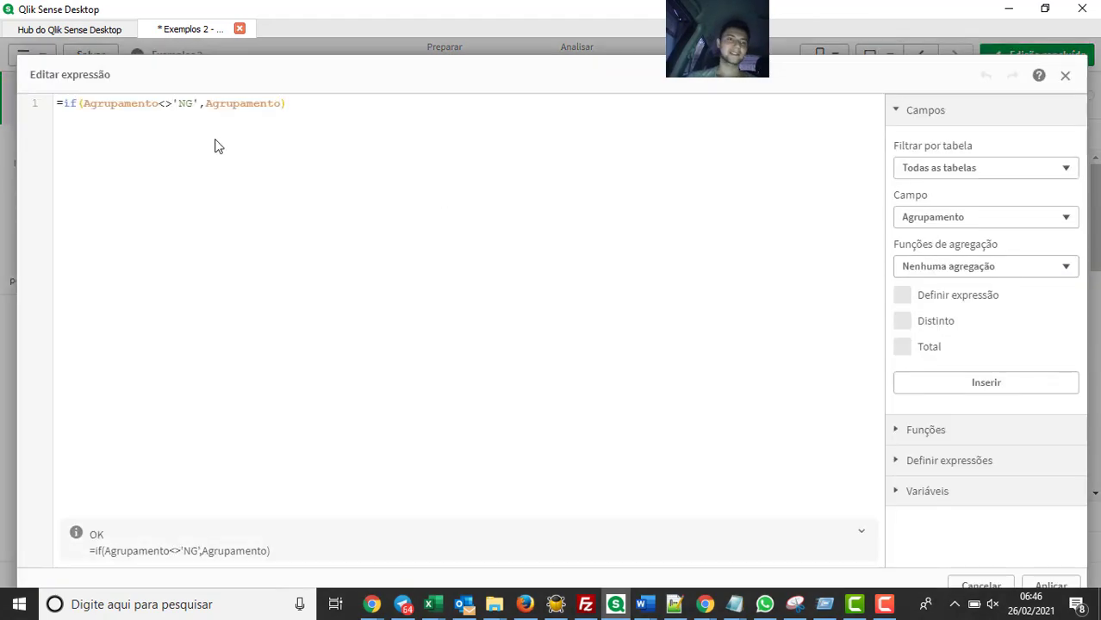
click(1050, 585)
key(super)
key(super)
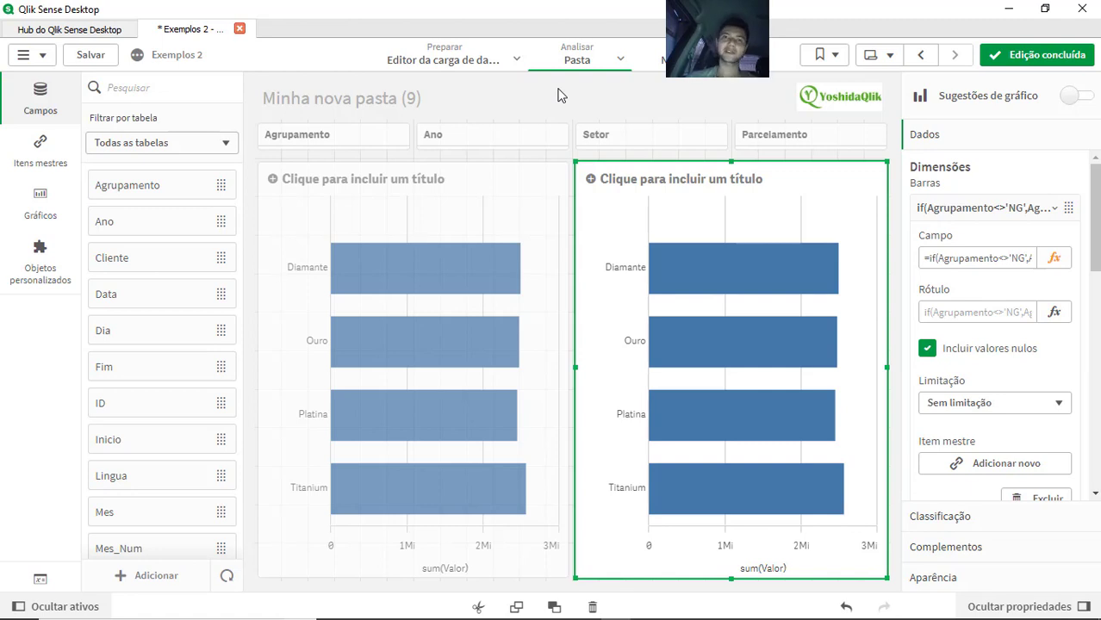
click(1010, 55)
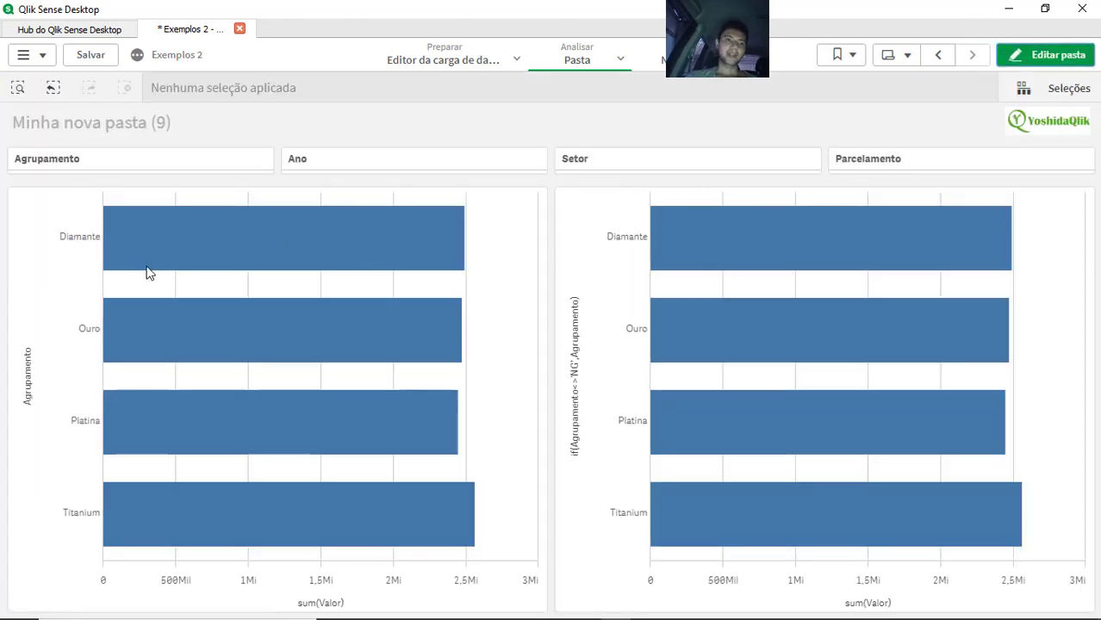
Step: Test filtering by Diamante in the chart with the plain Agrupamento dimension, and clear the selection
click(123, 270)
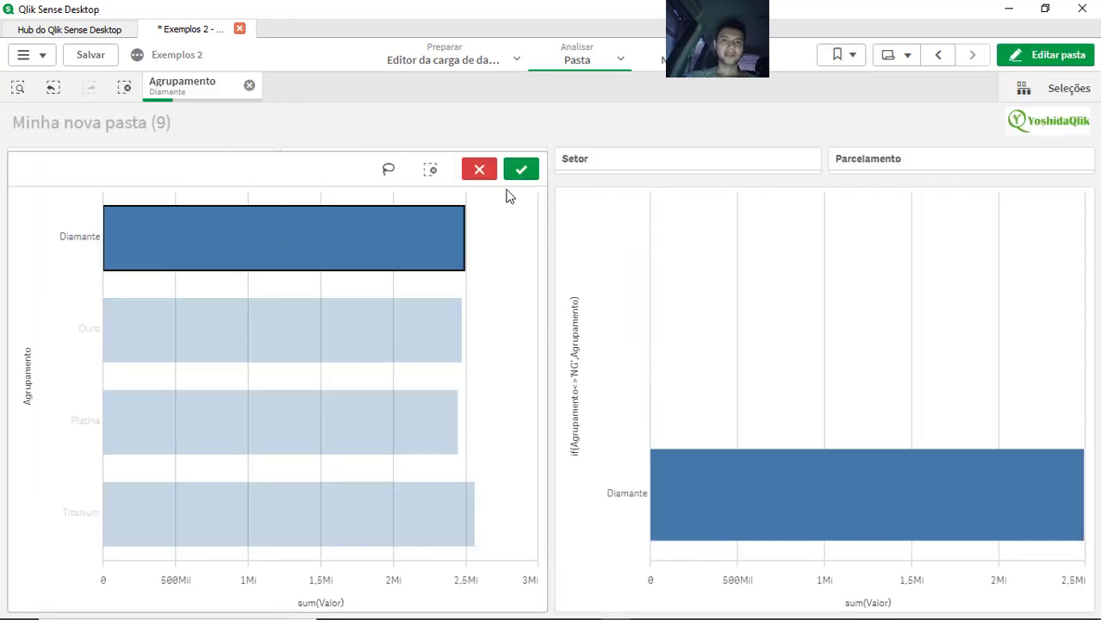
click(523, 171)
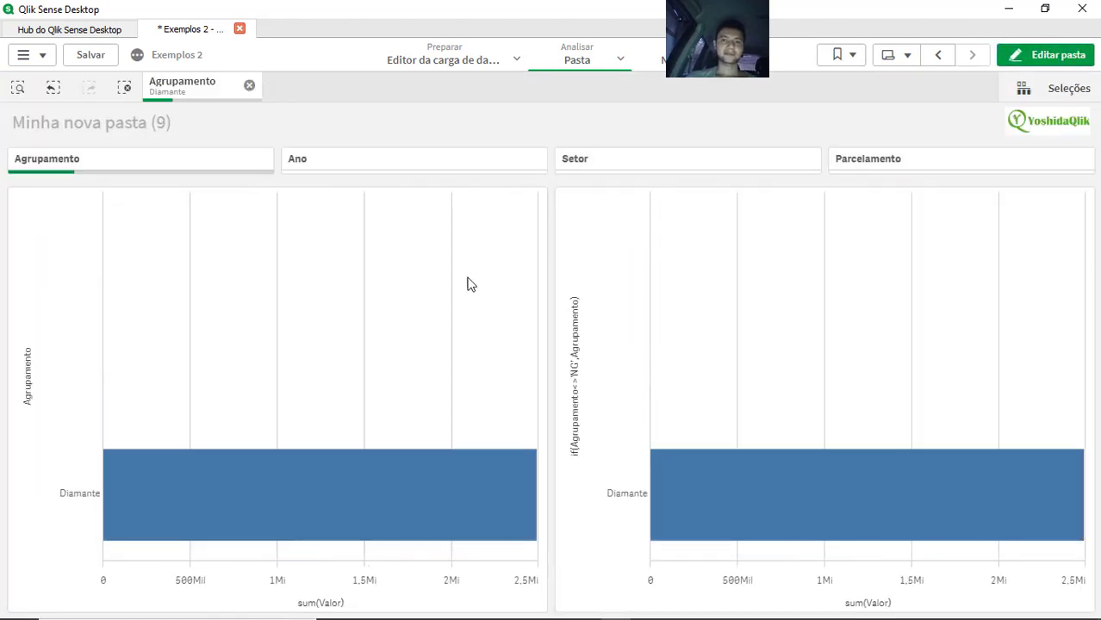
click(249, 87)
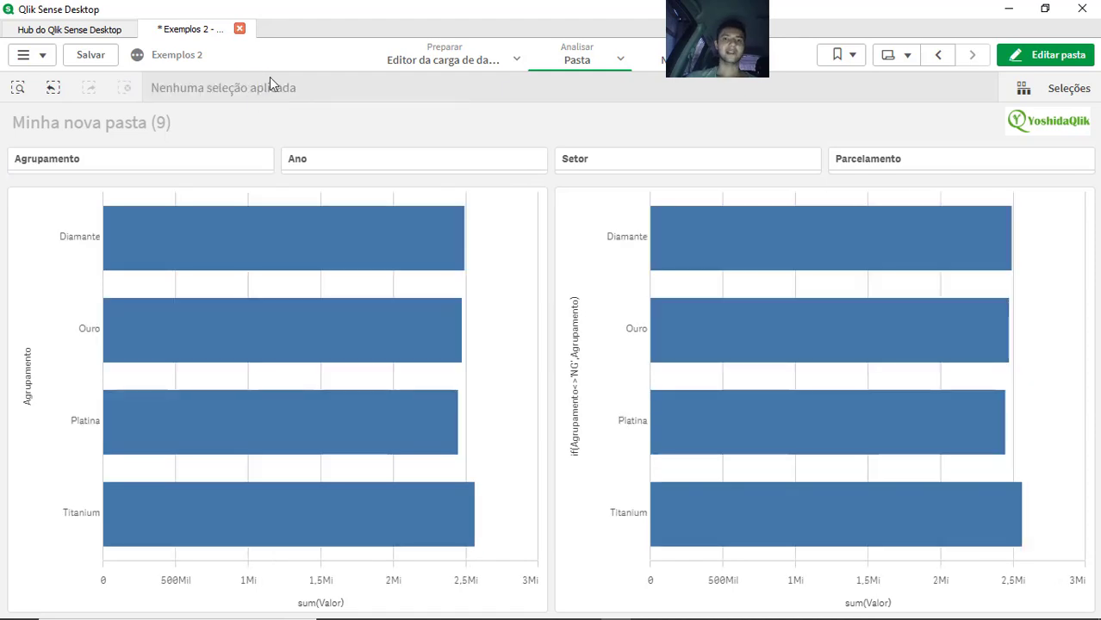
click(373, 236)
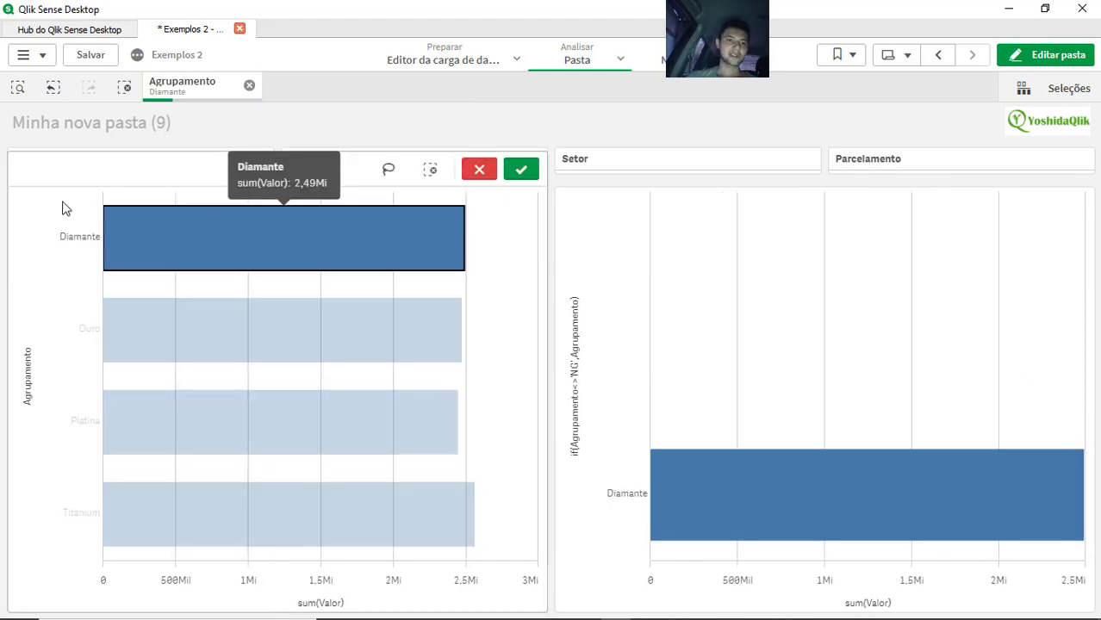
click(523, 169)
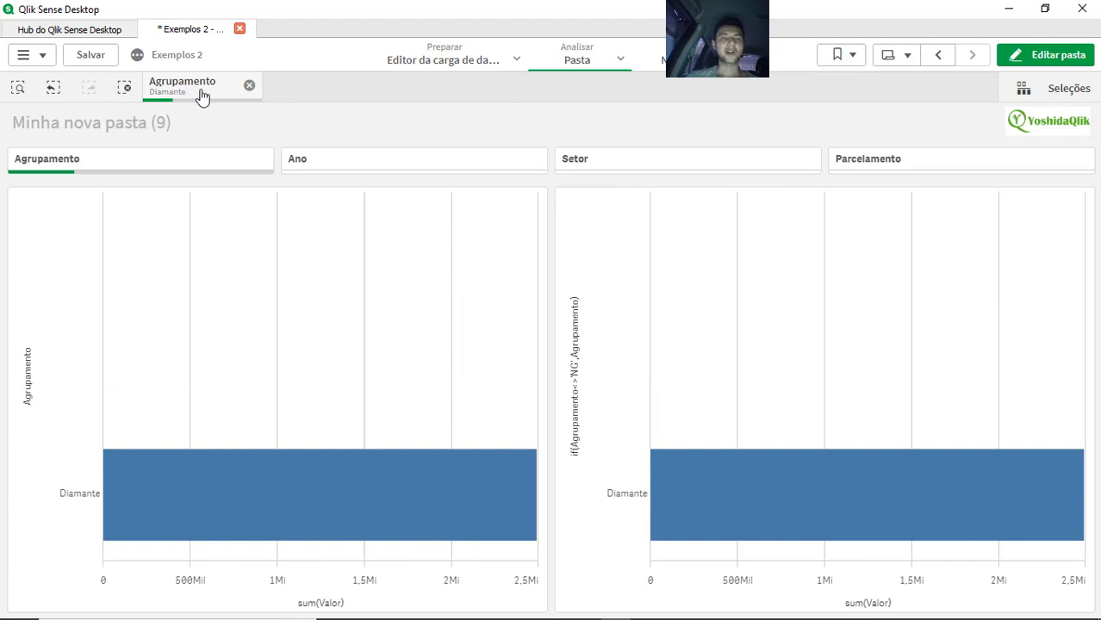
mouse_move(203, 97)
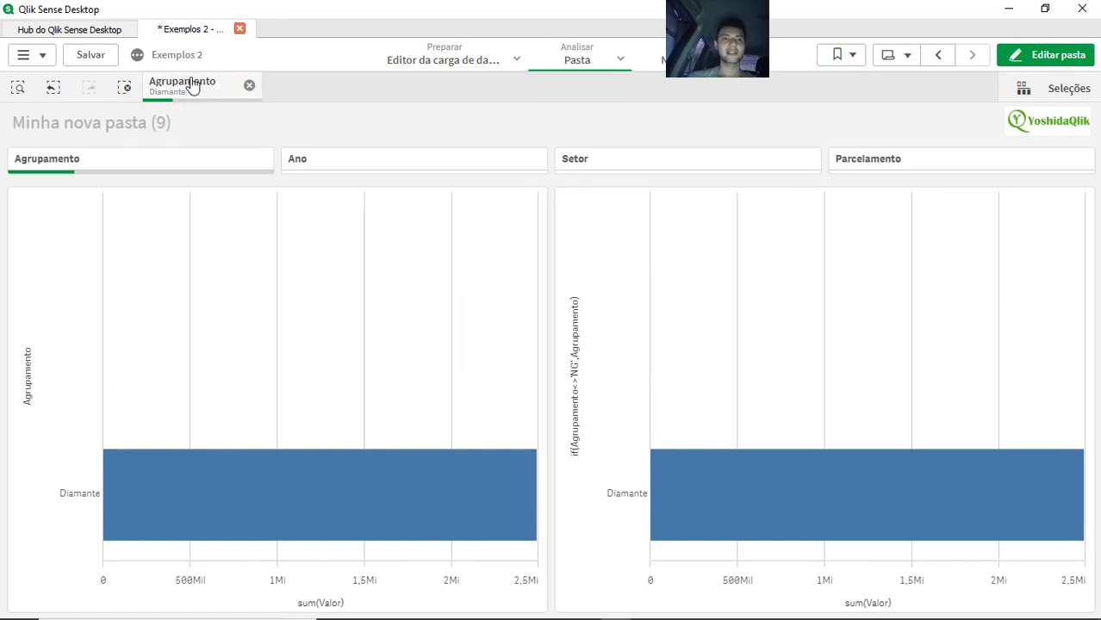
click(248, 87)
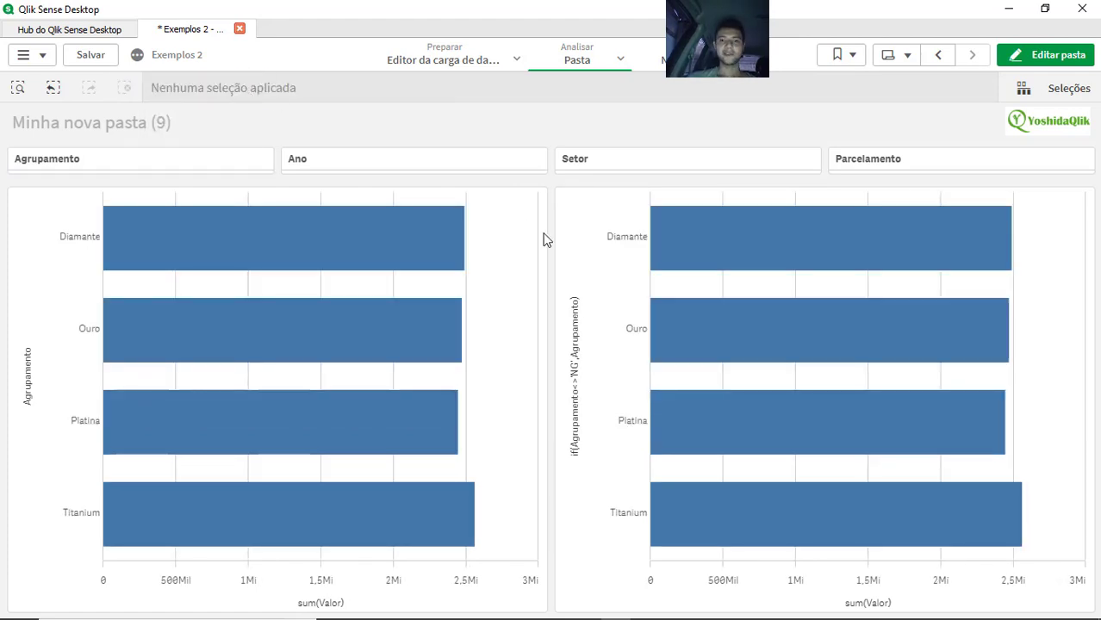
Step: Test filtering by Diamante in the chart with the calculated if(Agrupamento<>'NG',Agrupamento) dimension, and clear the selection
click(728, 245)
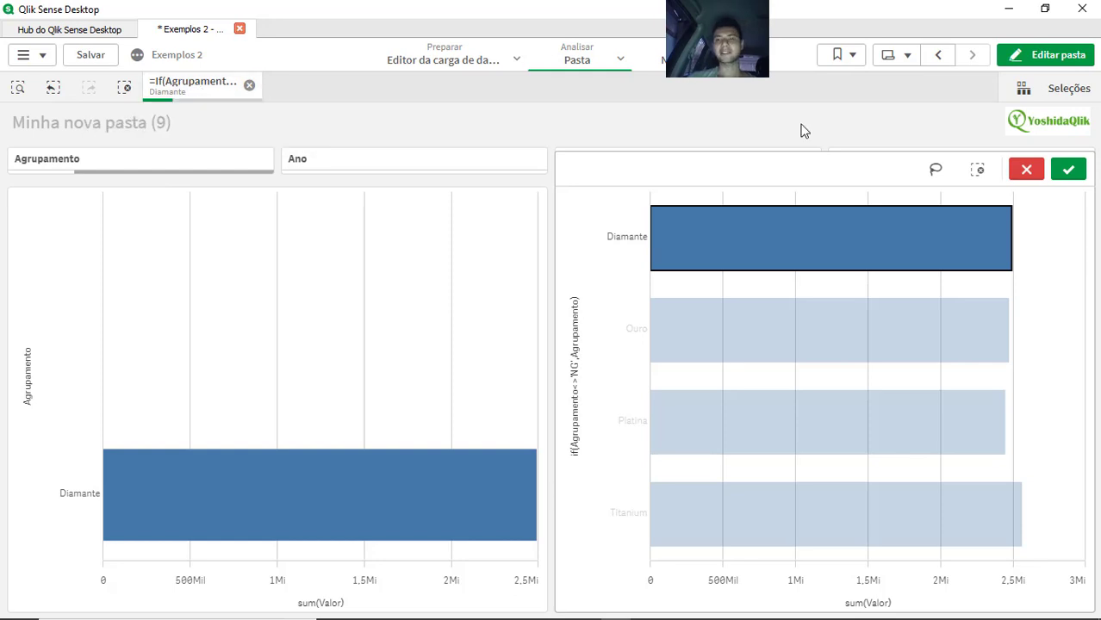
click(1071, 172)
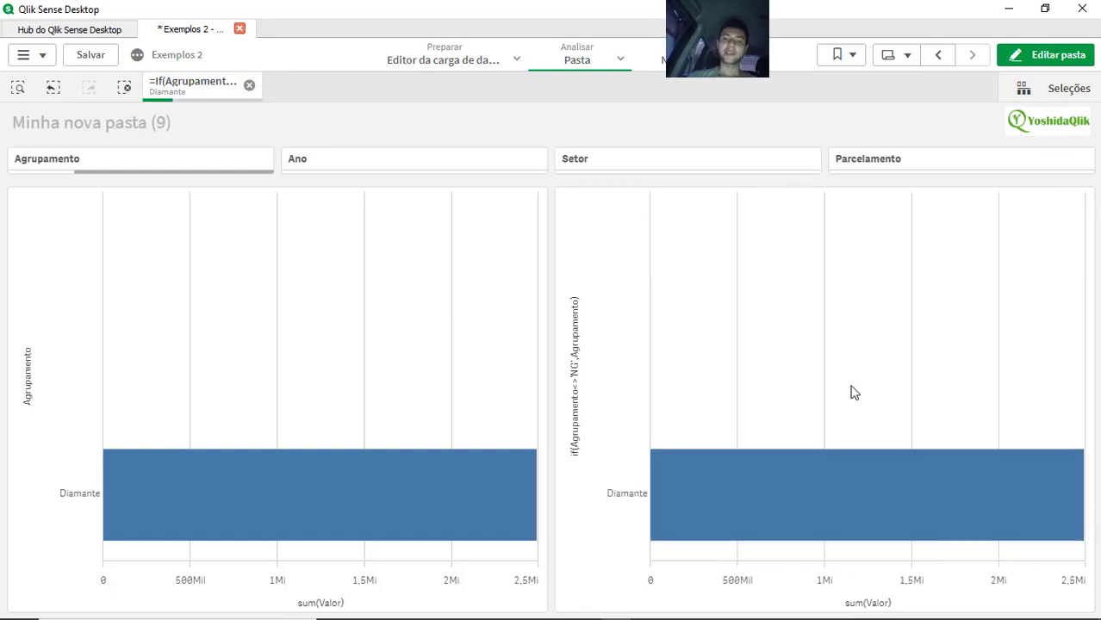
click(249, 87)
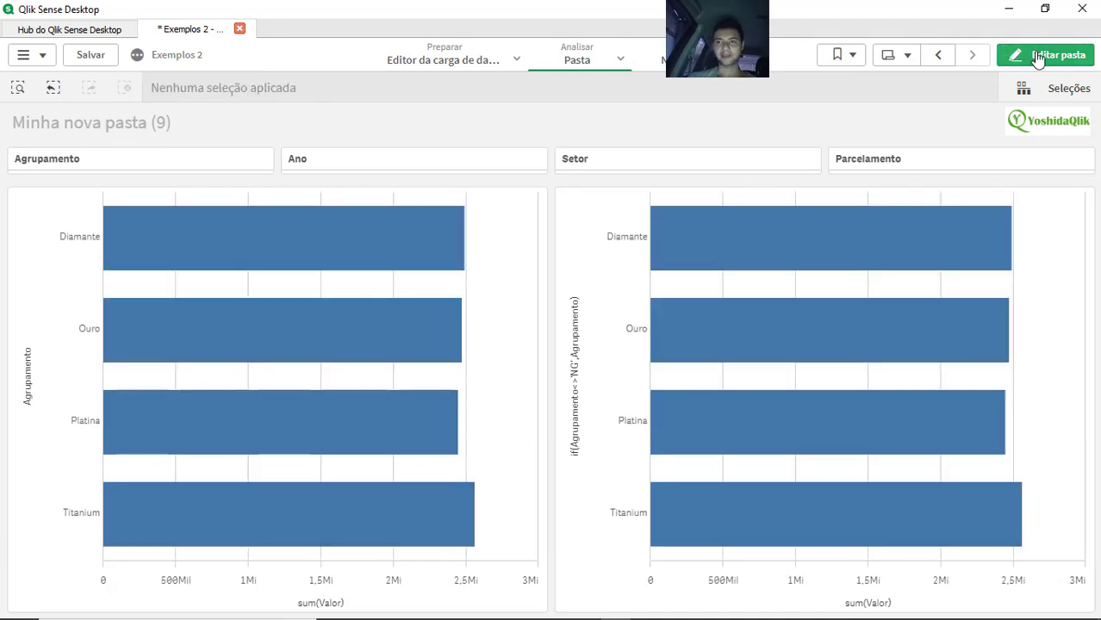
Step: Change the measure of the plain Agrupamento chart to sum({<Agrupamento>} Valor), and copy the expression
click(1043, 55)
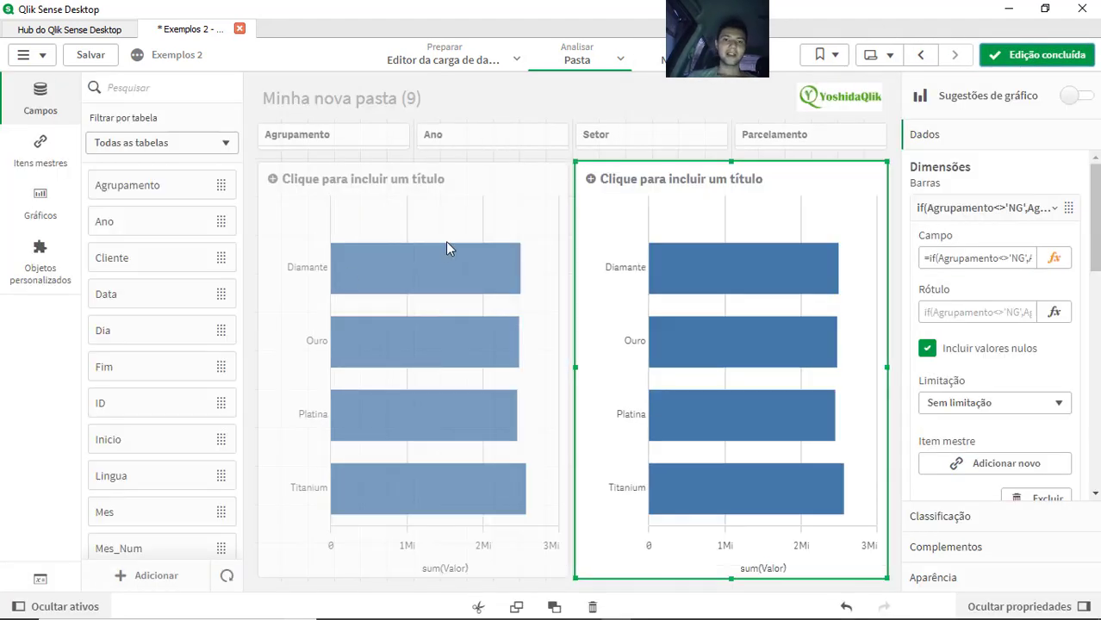
click(460, 221)
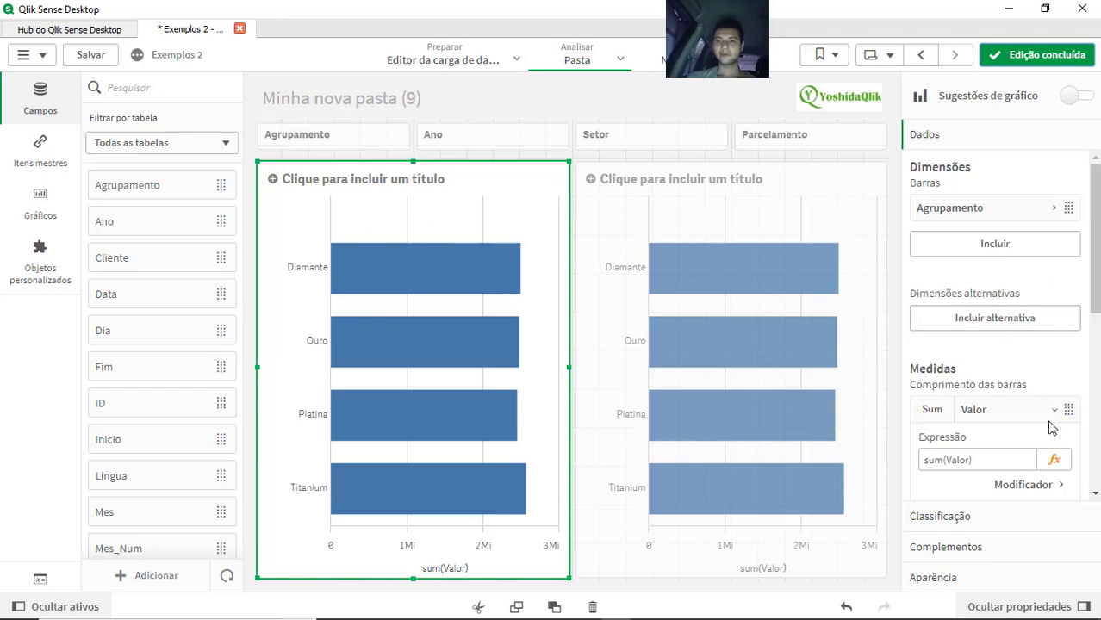
click(1053, 460)
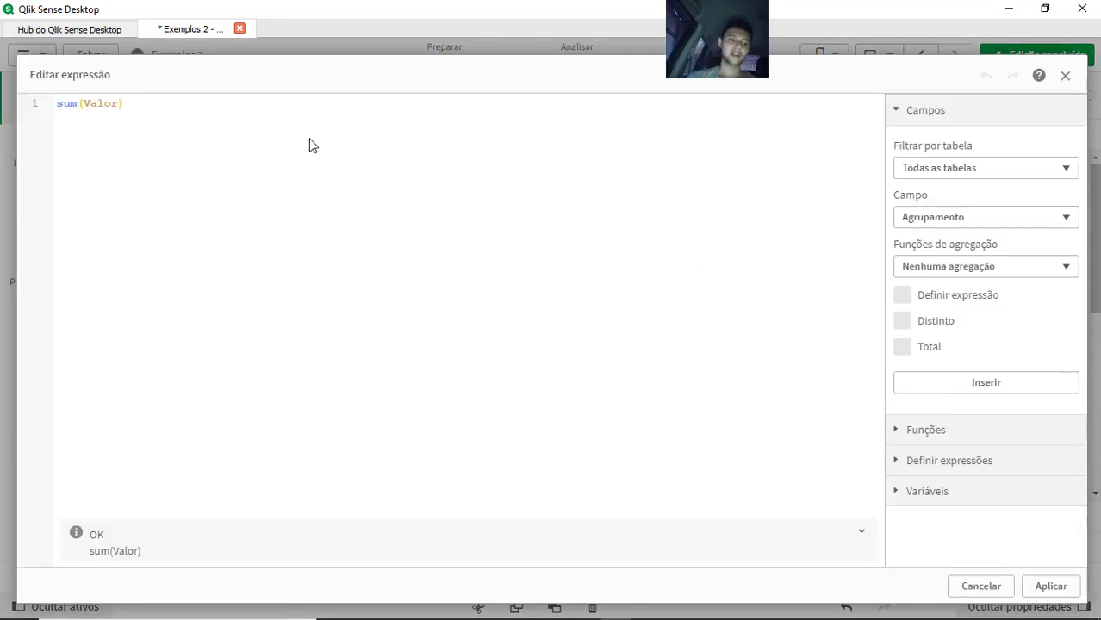
key(Right)
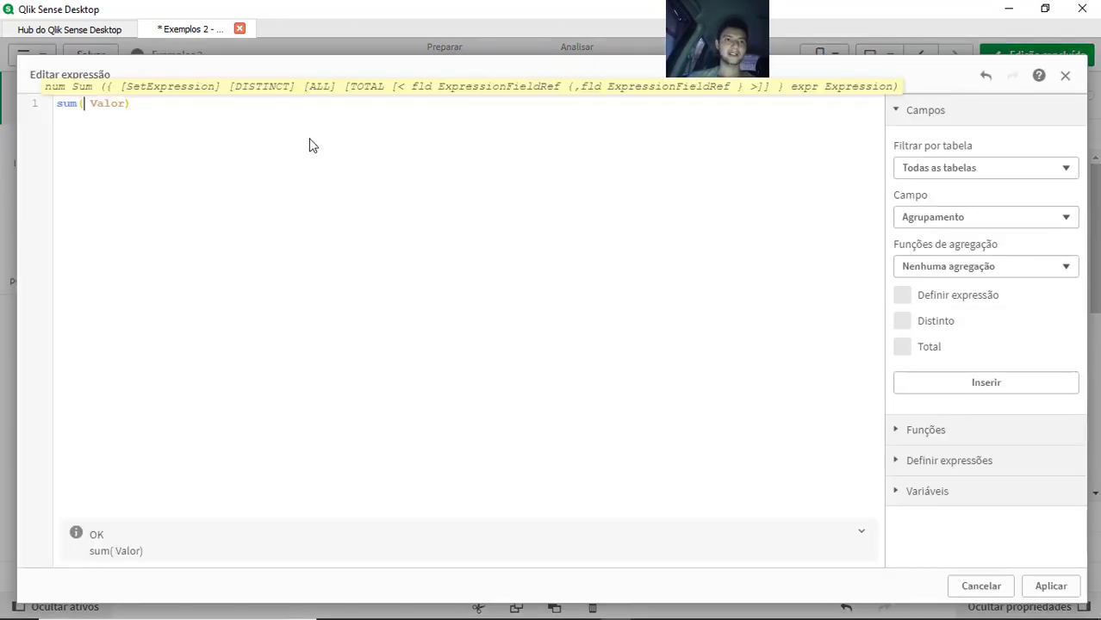
text({)
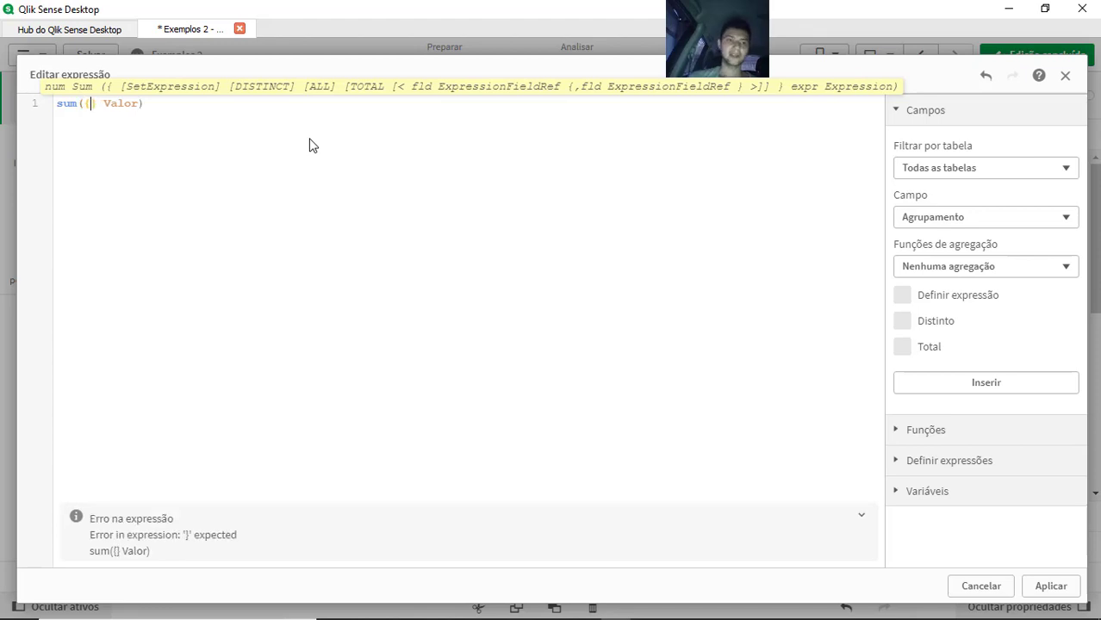
text(<agru>)
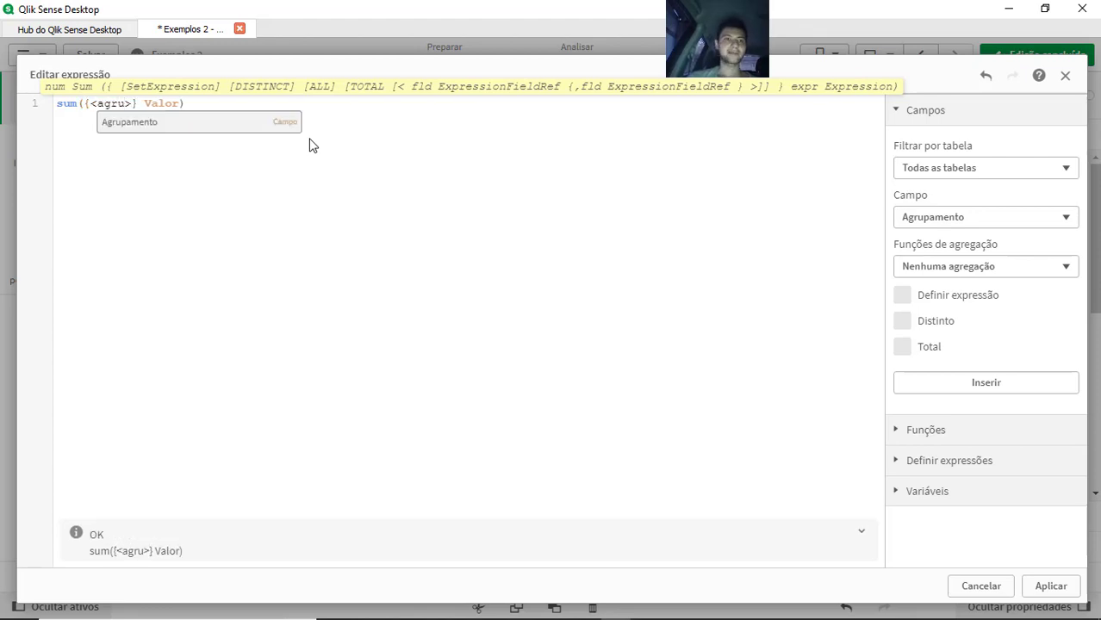
key(Return)
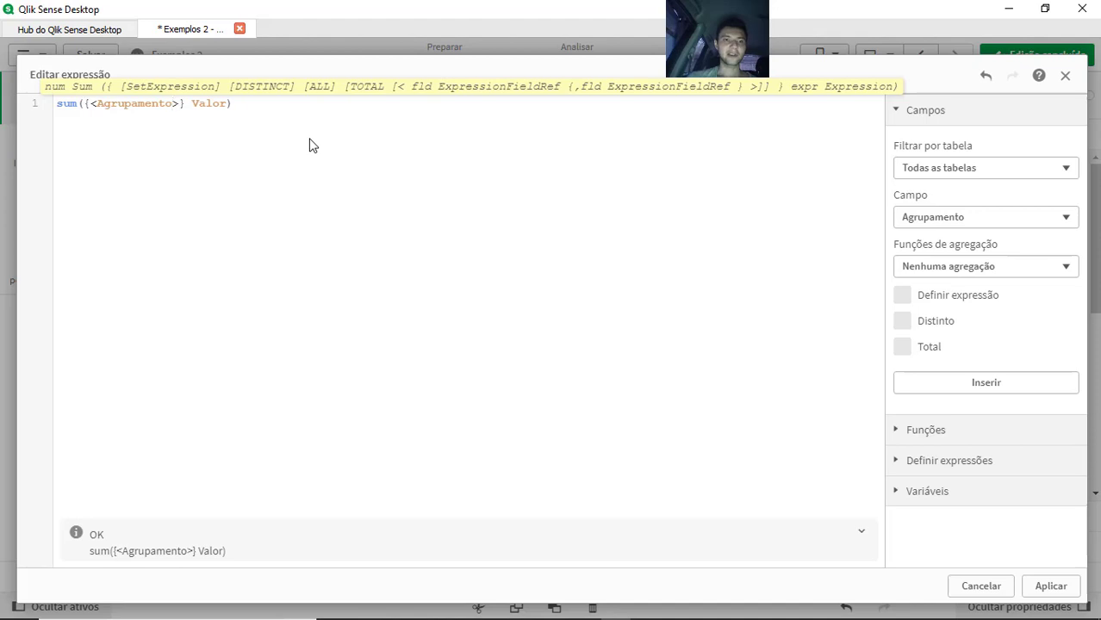
key(ctrl+a)
key(ctrl+c)
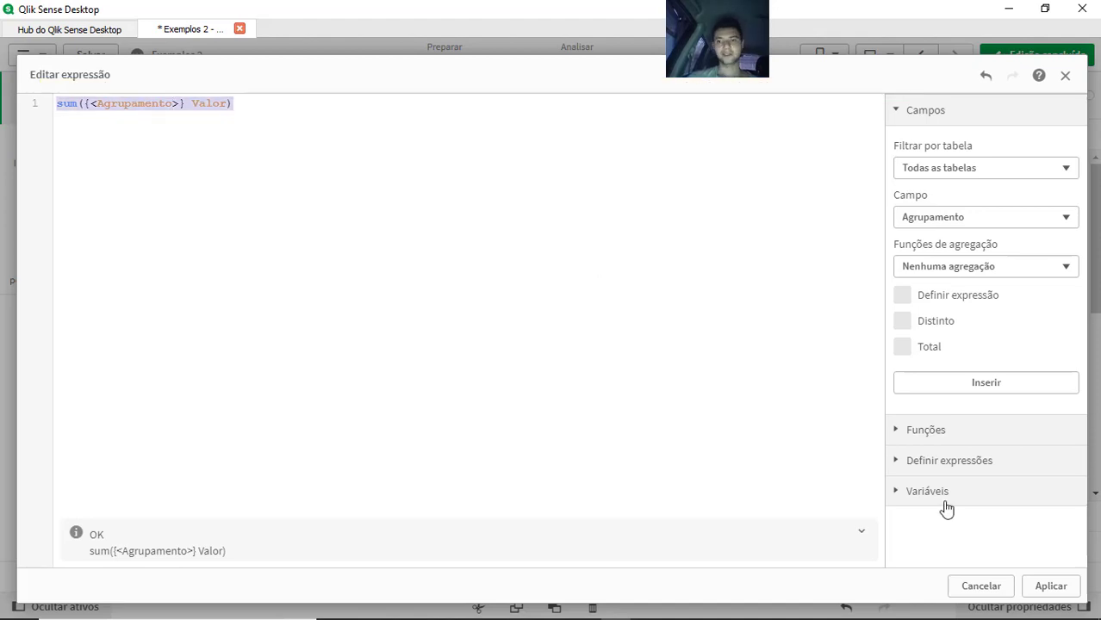
click(1047, 586)
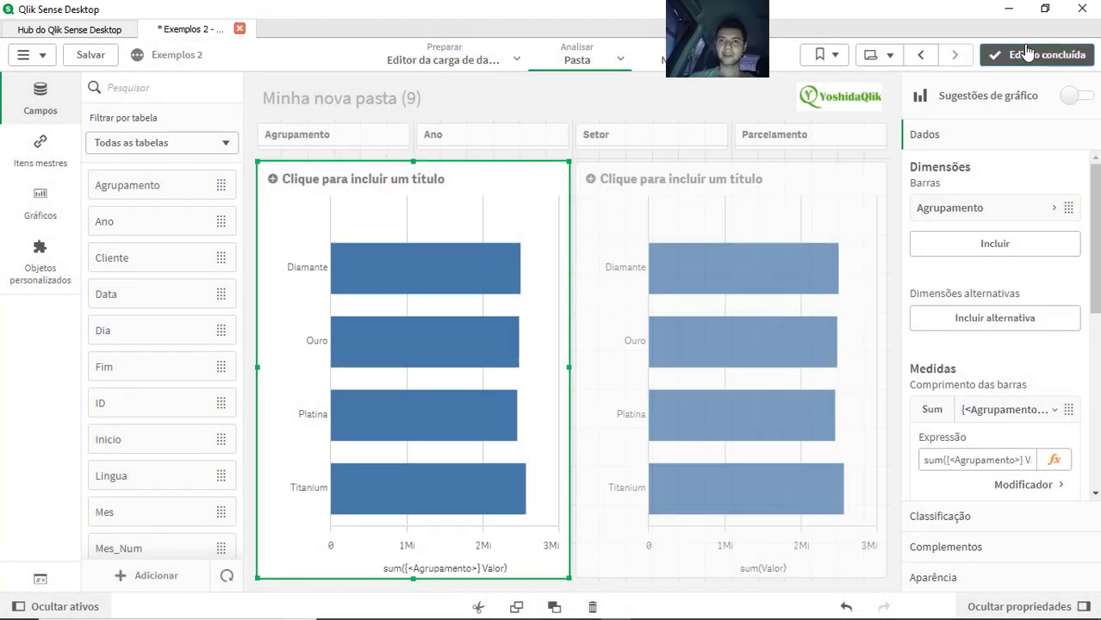
Step: Leave sheet editing, test the Diamante selection in the chart using the set-analysis measure, and clear it
click(1025, 53)
click(256, 217)
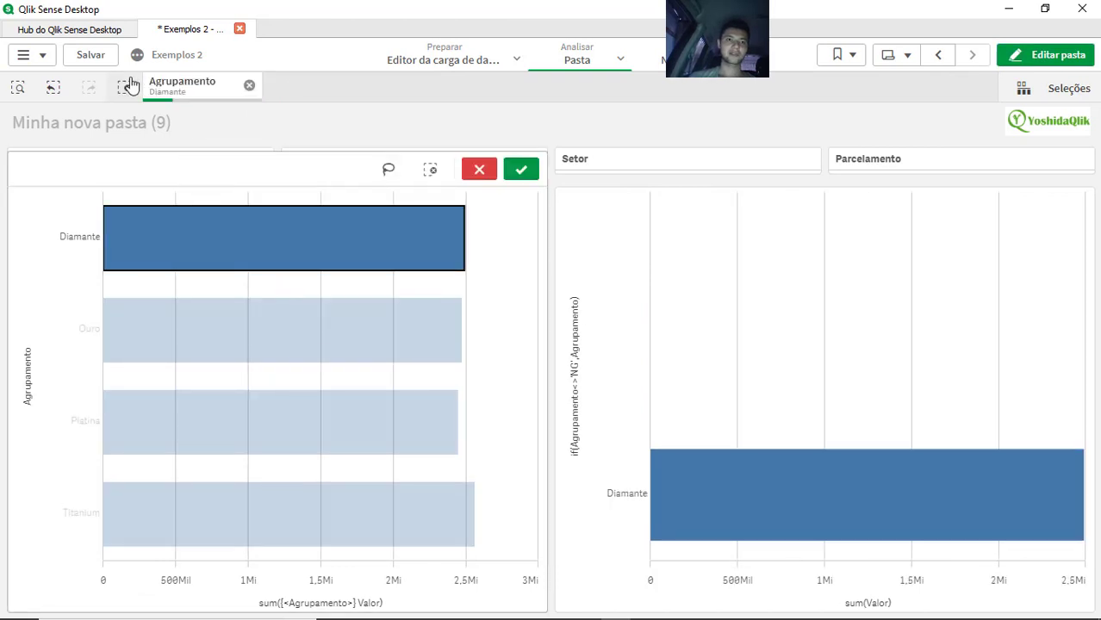
click(518, 126)
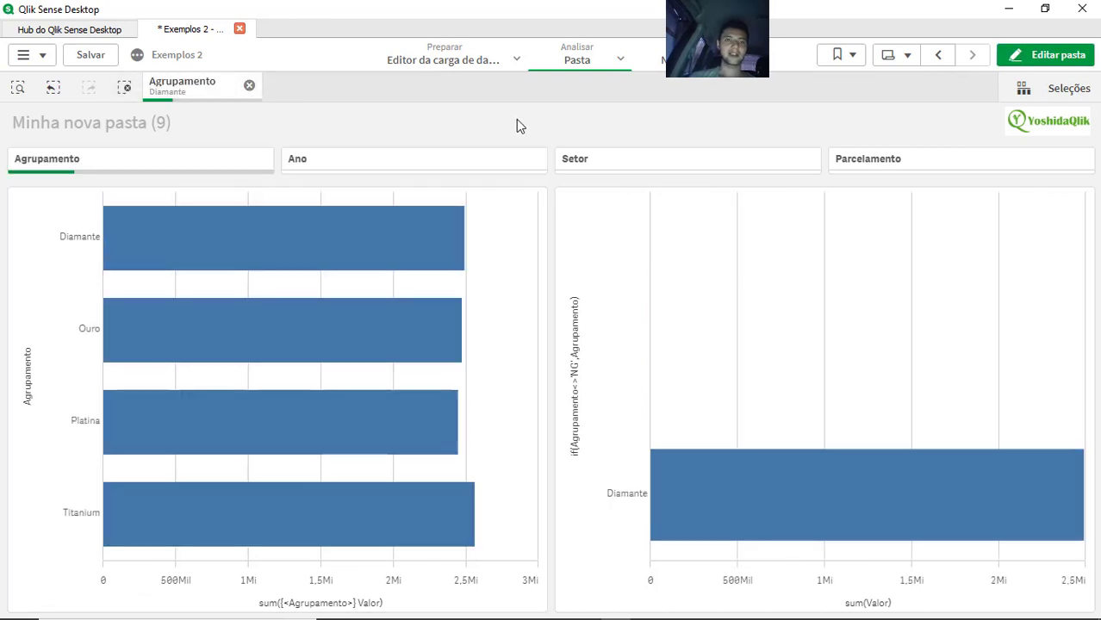
click(249, 88)
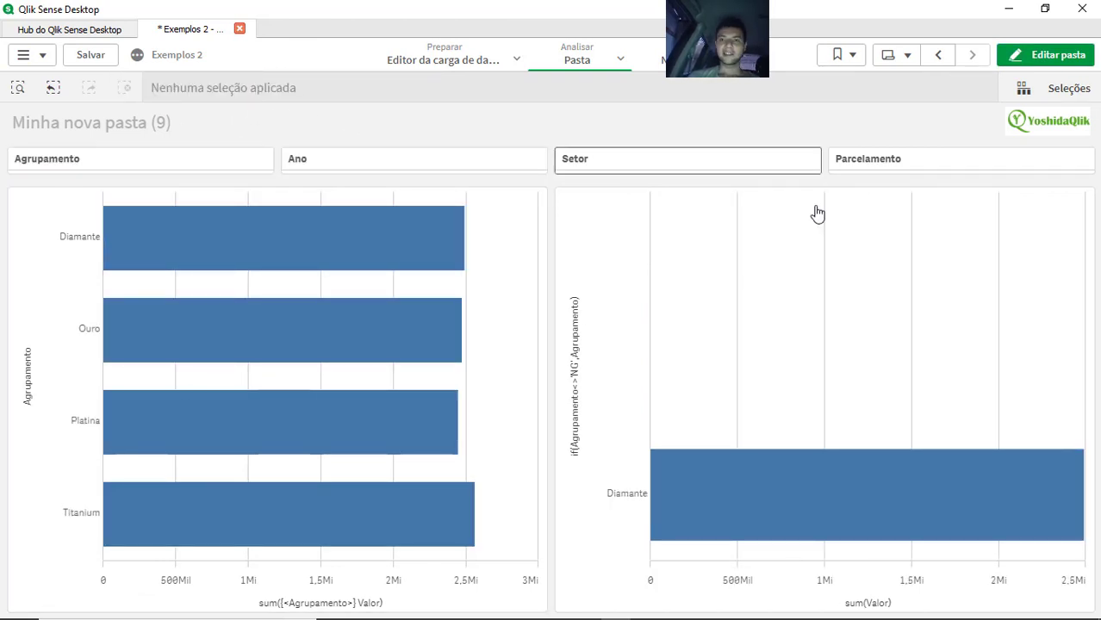
Step: Replace the measure of the calculated-dimension chart with the copied expression sum({<Agrupamento>} Valor)
click(1057, 54)
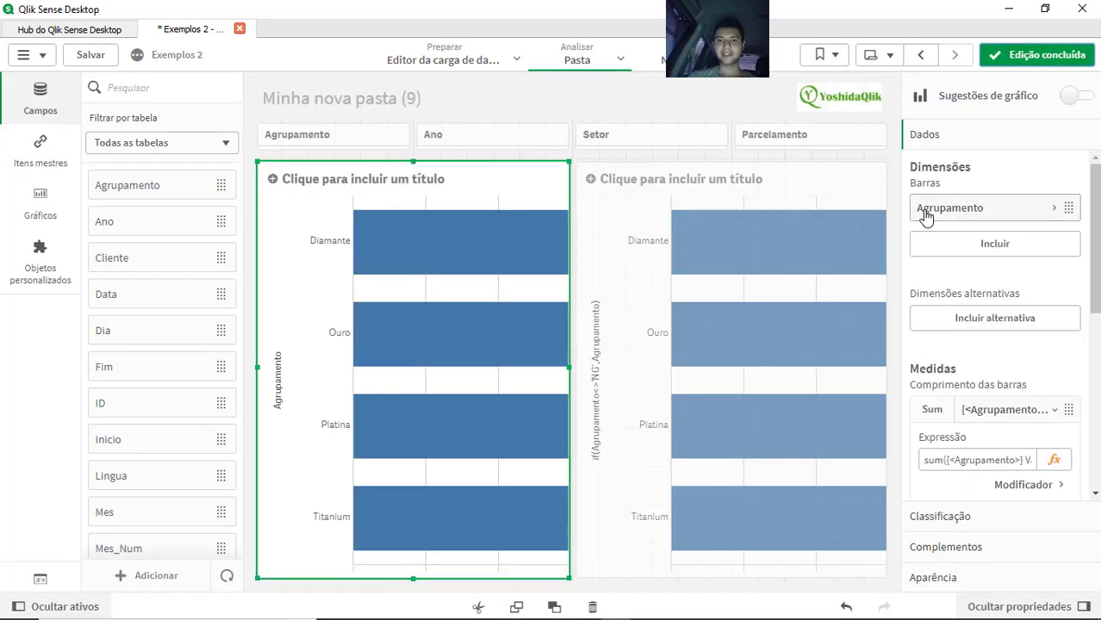
click(876, 357)
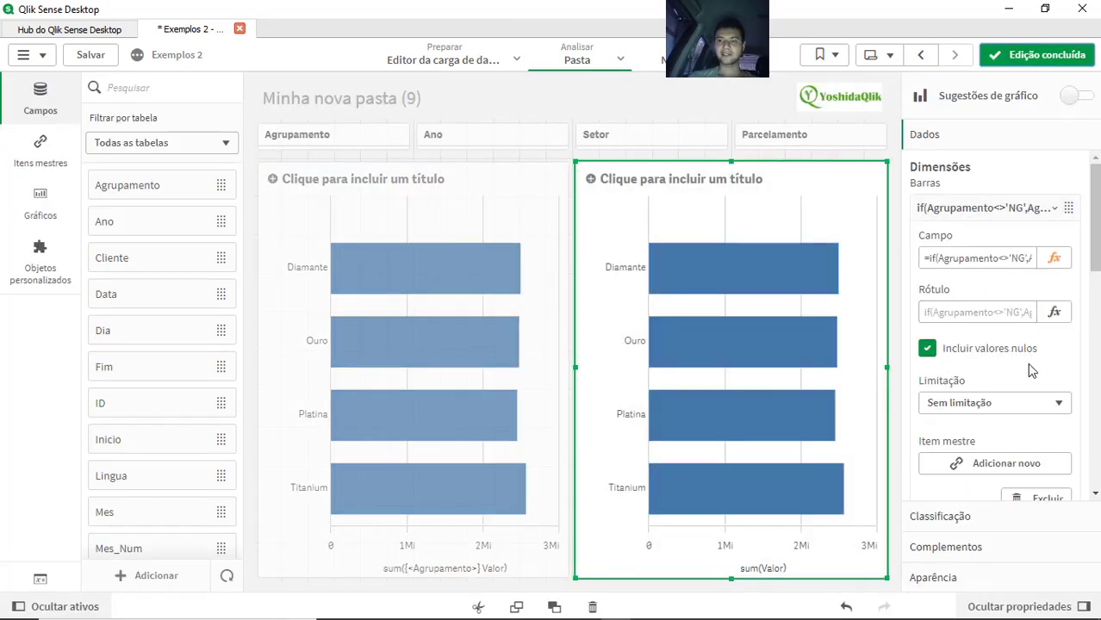
scroll(1031, 371, down, 5)
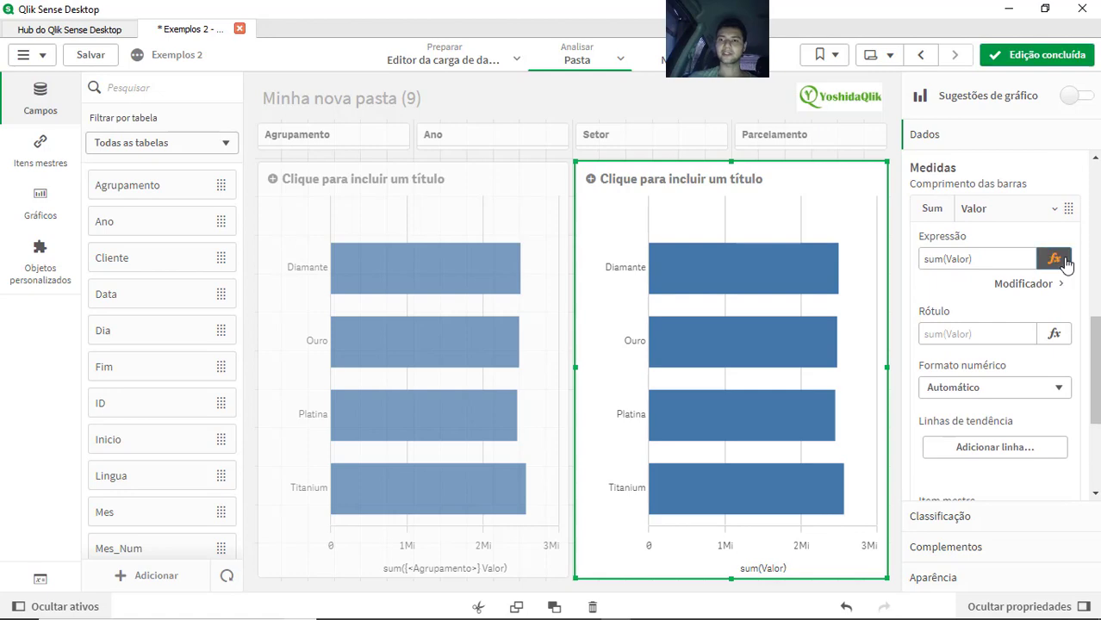
click(1054, 259)
key(ctrl+v)
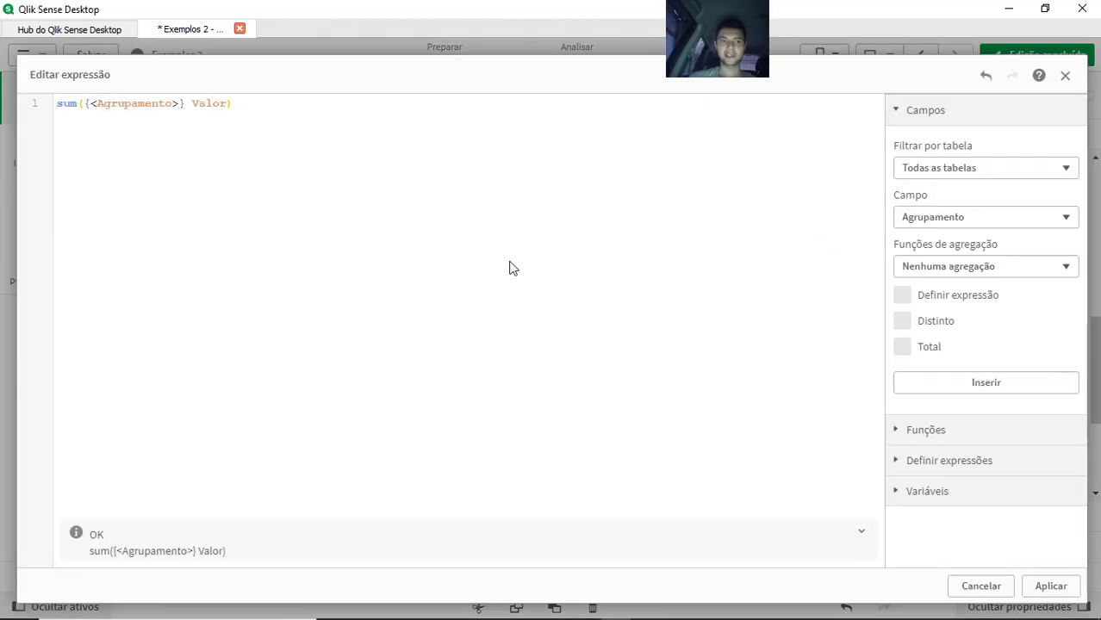
double_click(145, 104)
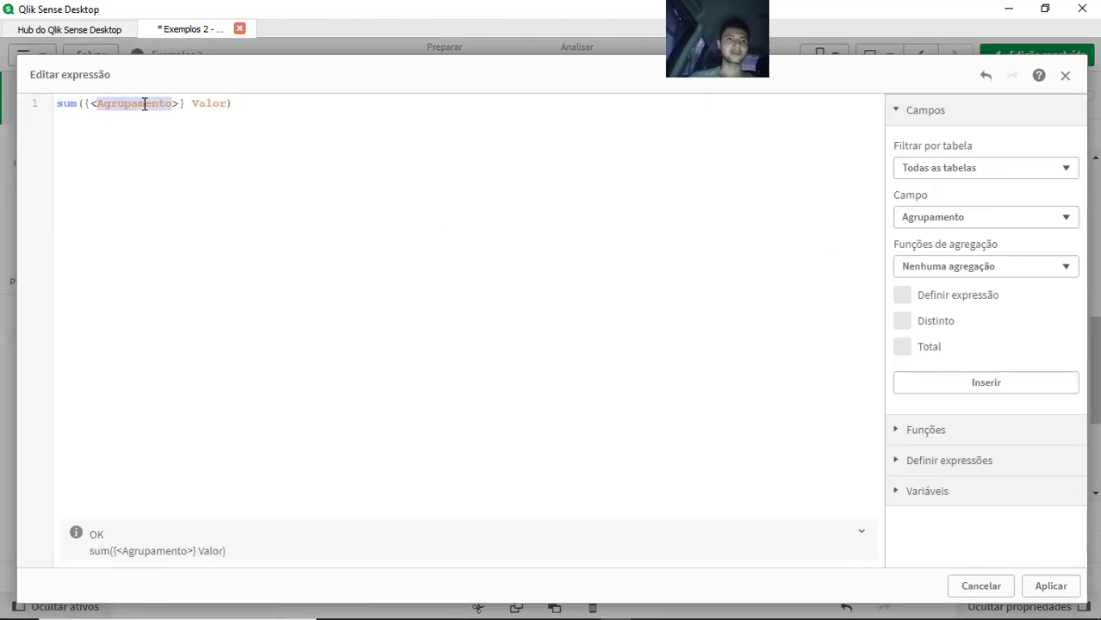
click(1053, 588)
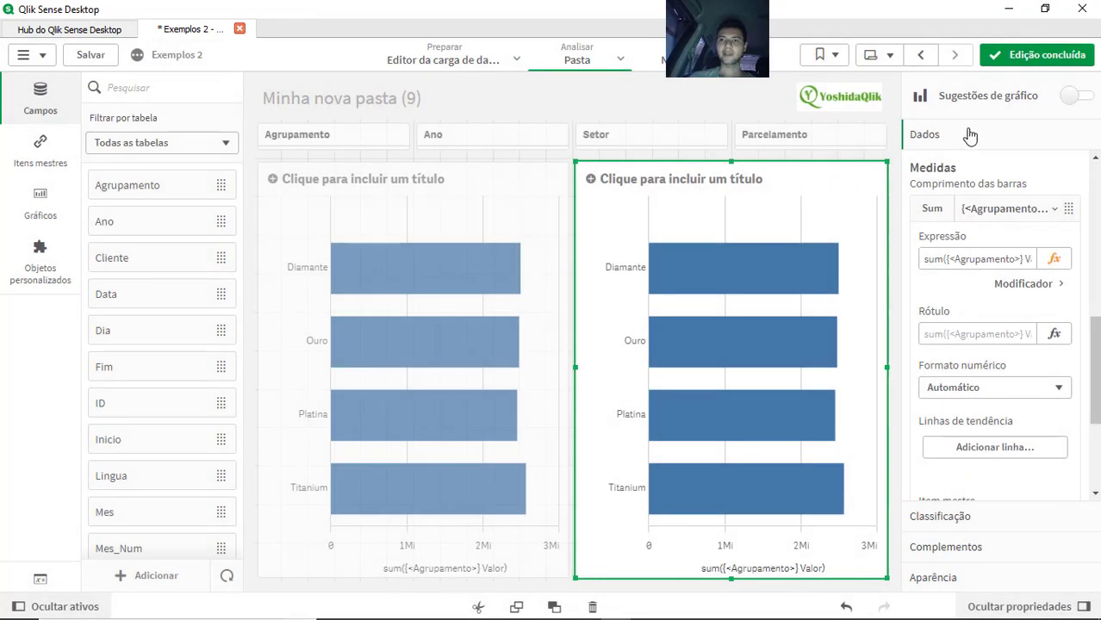
Step: Leave sheet editing, test the Diamante selection in the plain Agrupamento chart, and clear it
click(1038, 54)
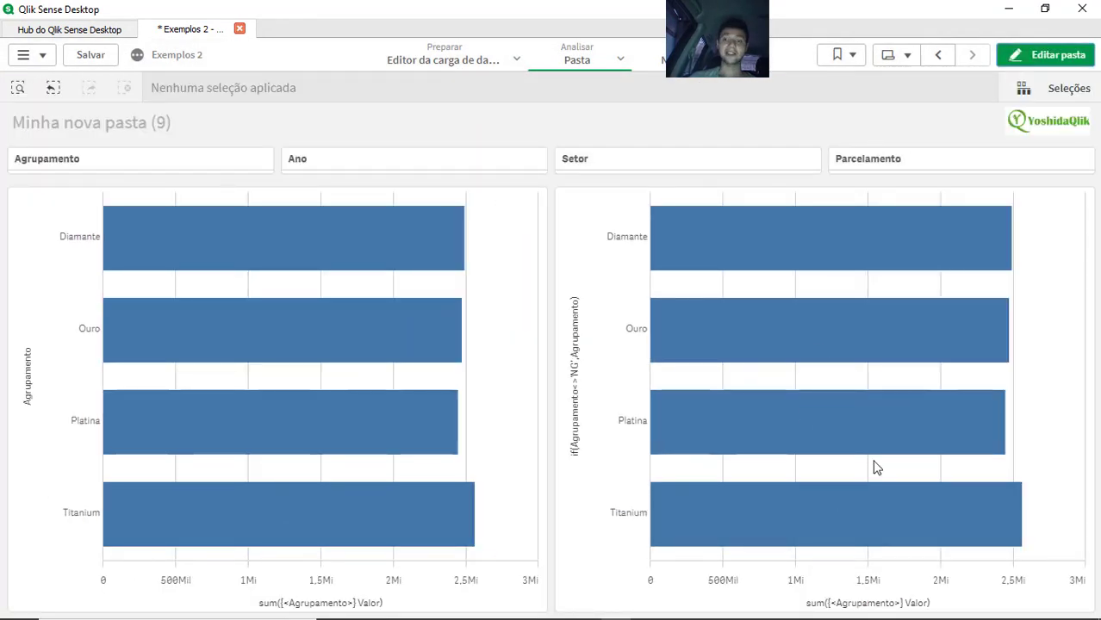
click(270, 248)
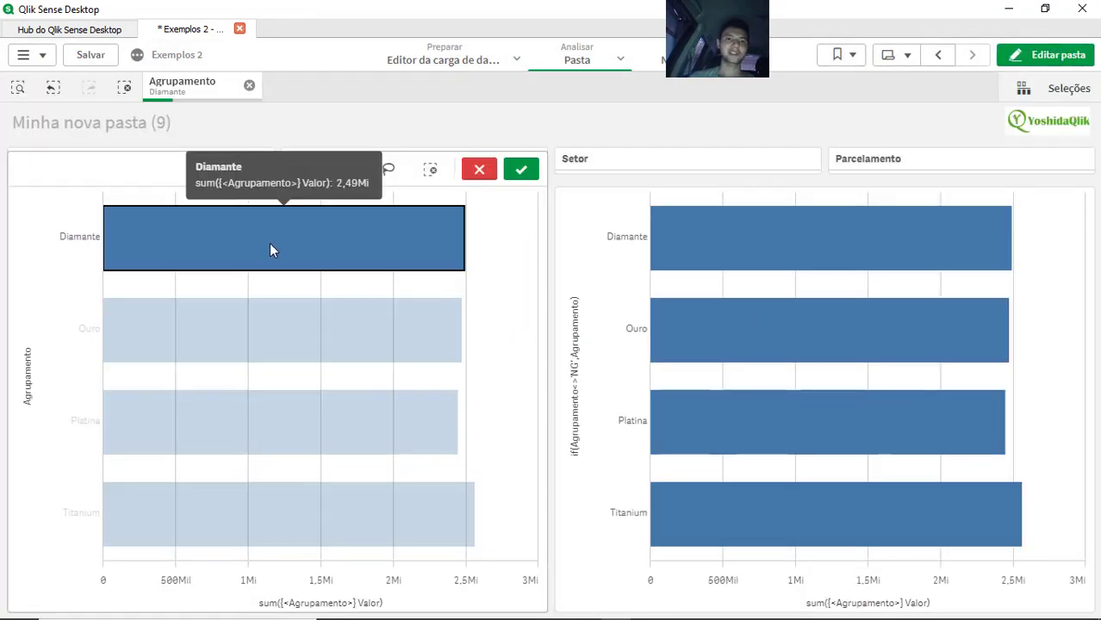
click(522, 170)
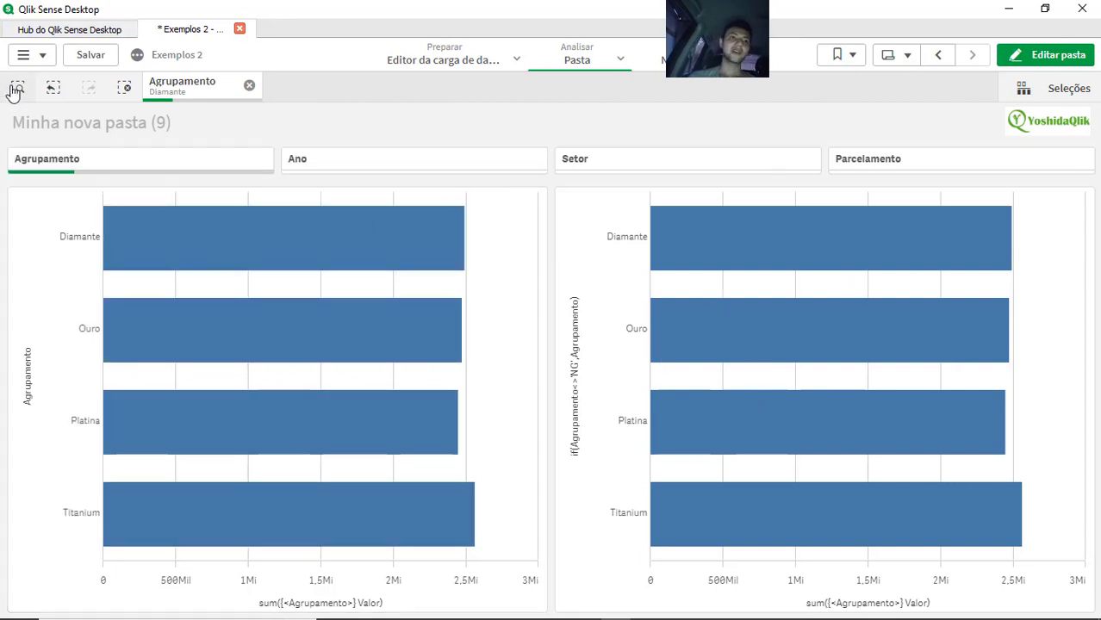
click(124, 89)
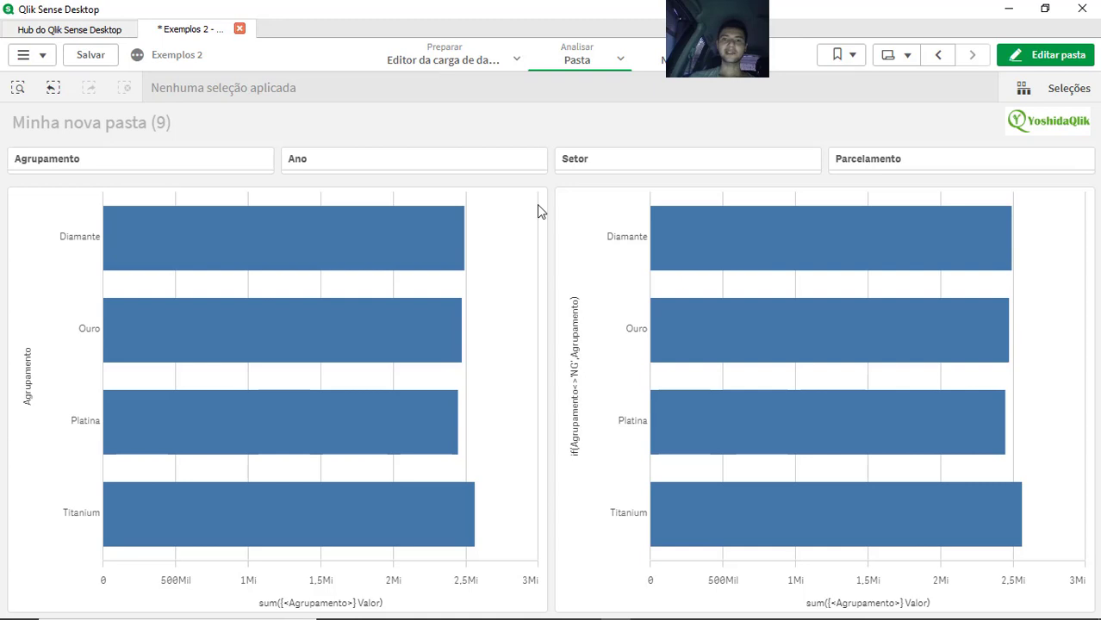
Step: Test the Diamante selection in the chart with the calculated dimension while both measures use {<Agrupamento>}, and clear it
click(695, 236)
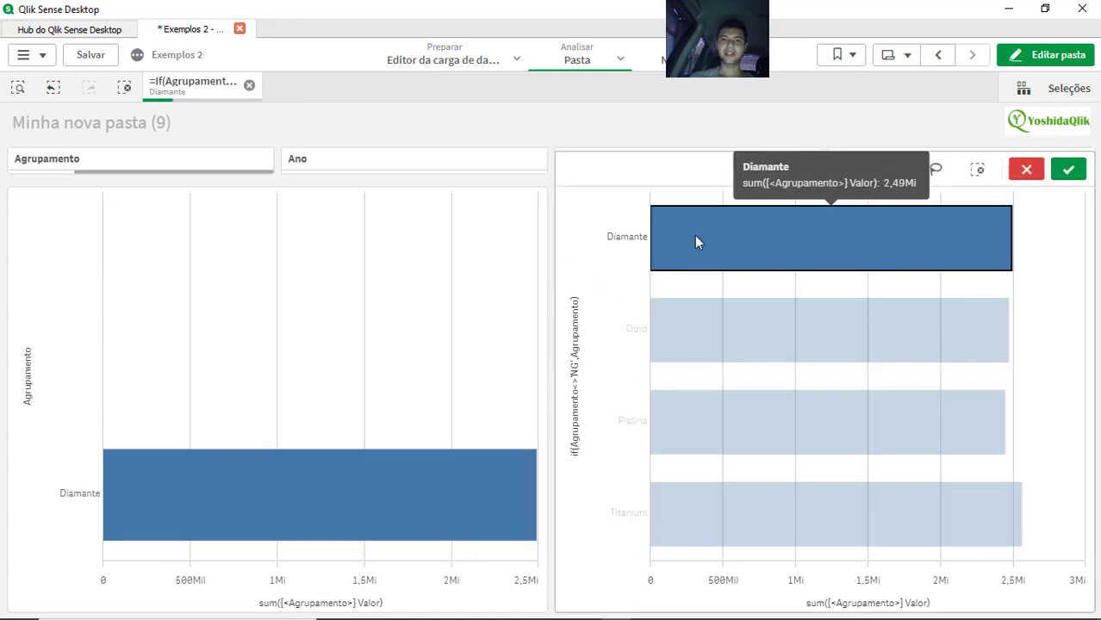
click(1069, 171)
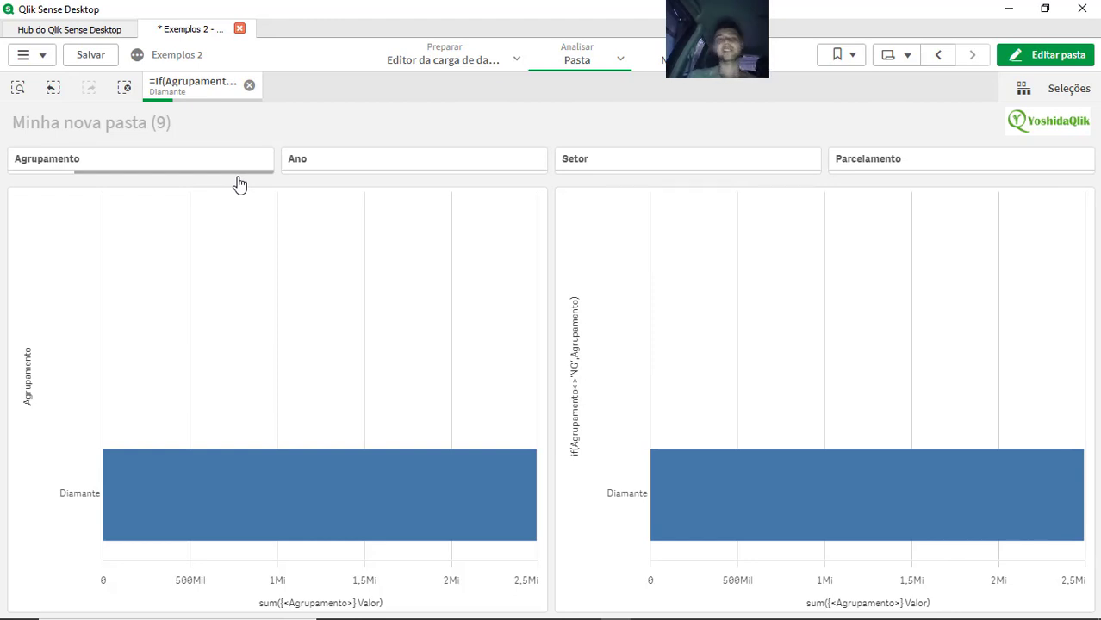
click(249, 86)
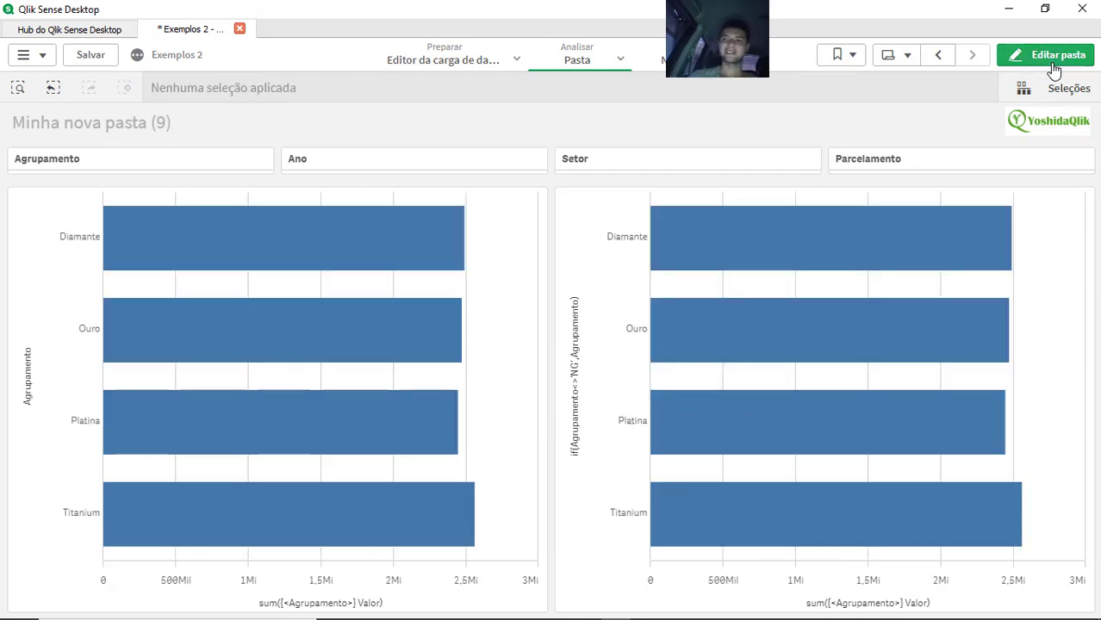
Step: Resume sheet editing and copy the dimension expression =if(Agrupamento<>'NG',Agrupamento) from the calculated-dimension chart
click(1026, 58)
click(819, 320)
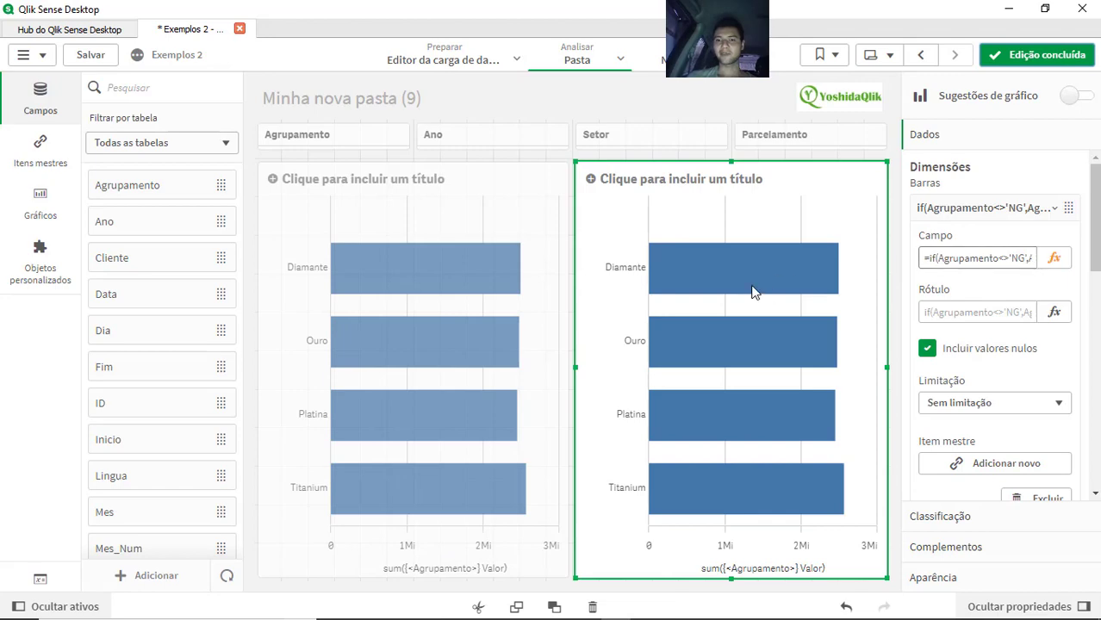
click(1053, 260)
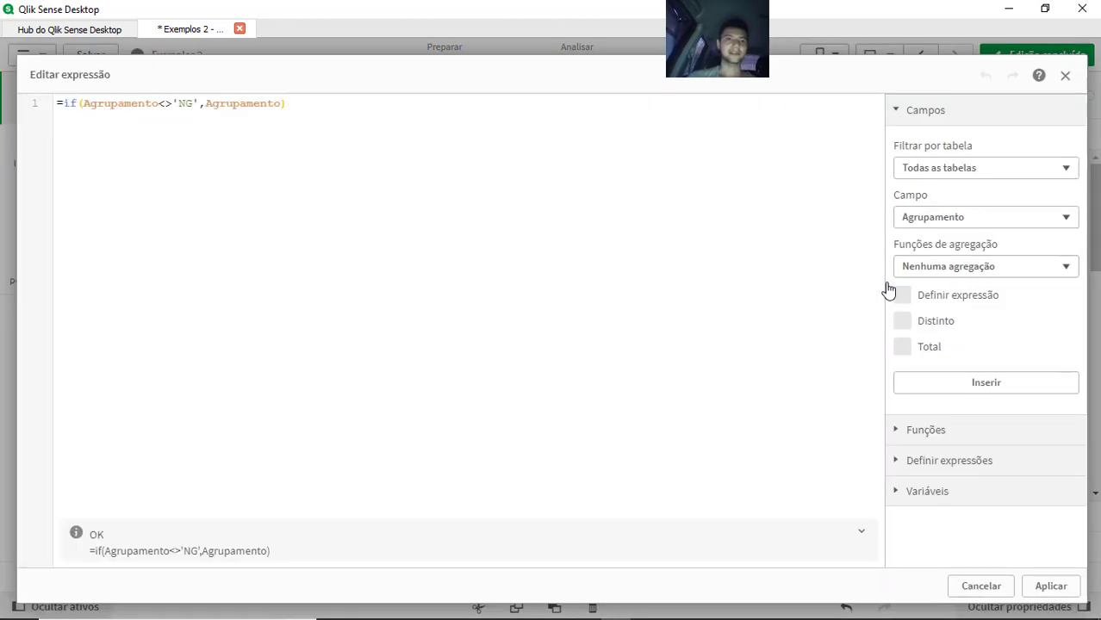
click(1053, 587)
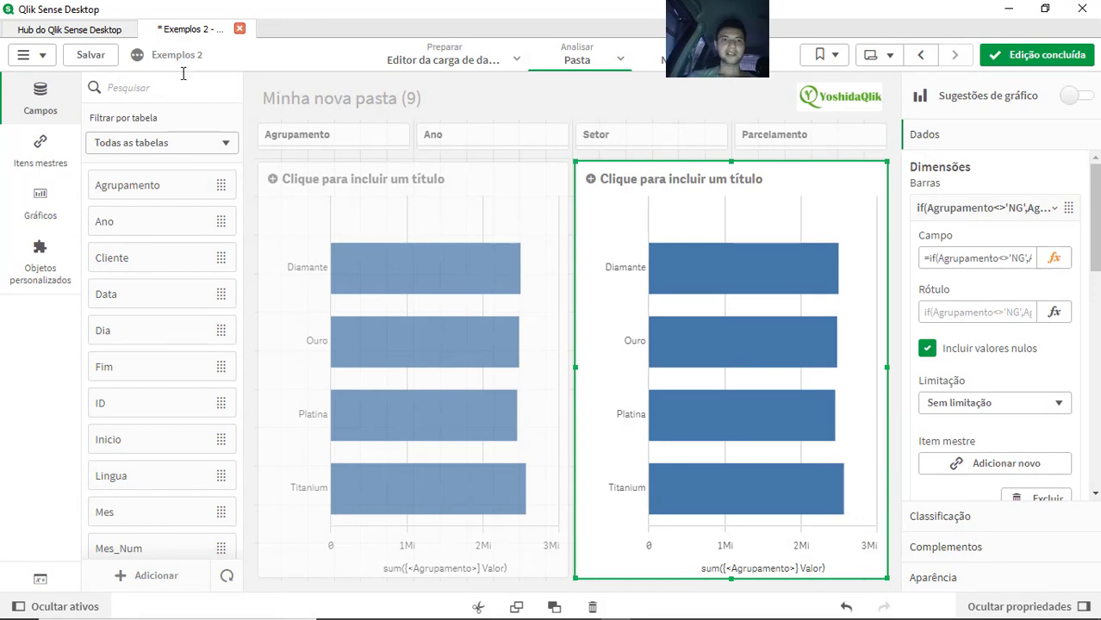
click(1054, 257)
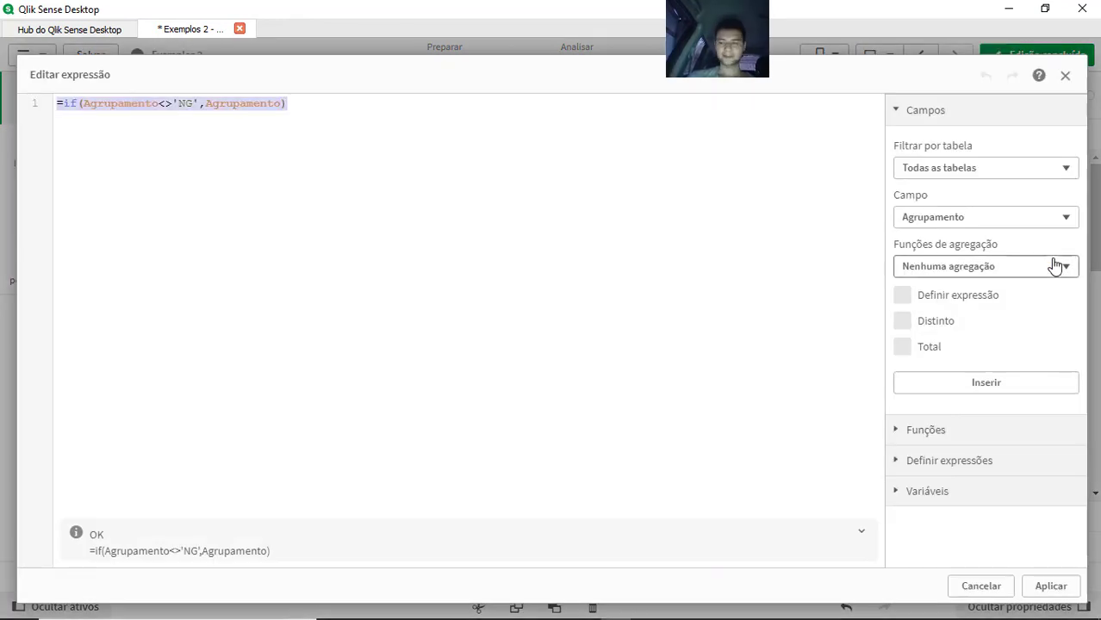
click(1051, 586)
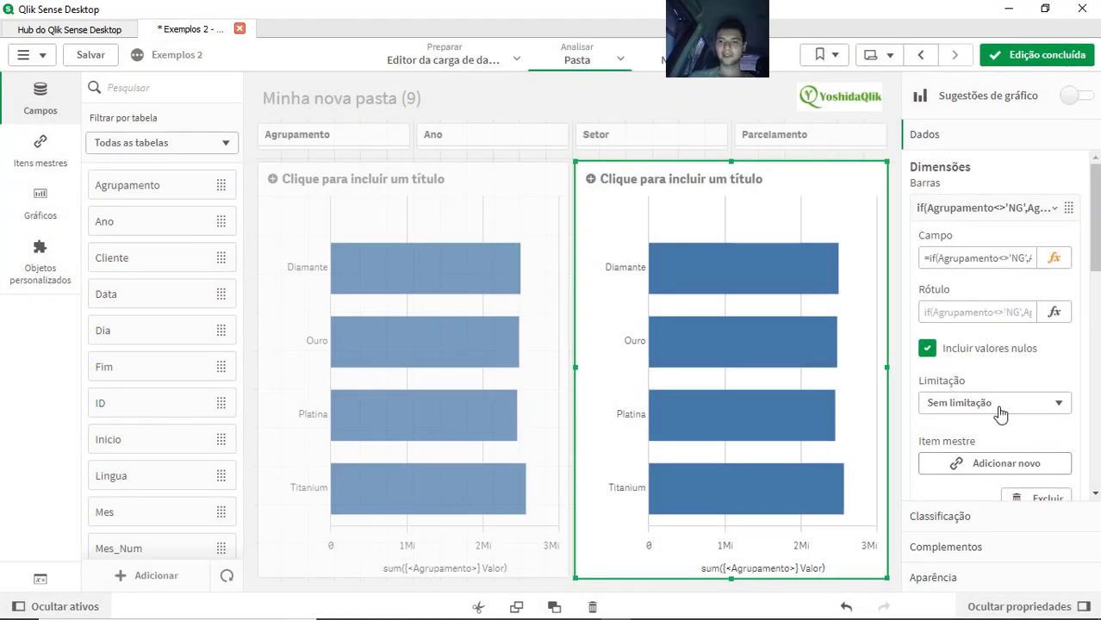
Step: Change the same chart's measure to sum({<[=if(Agrupamento<>'NG',Agrupamento)]>} Valor), using the copied dimension expression as the set modifier field
scroll(985, 388, down, 5)
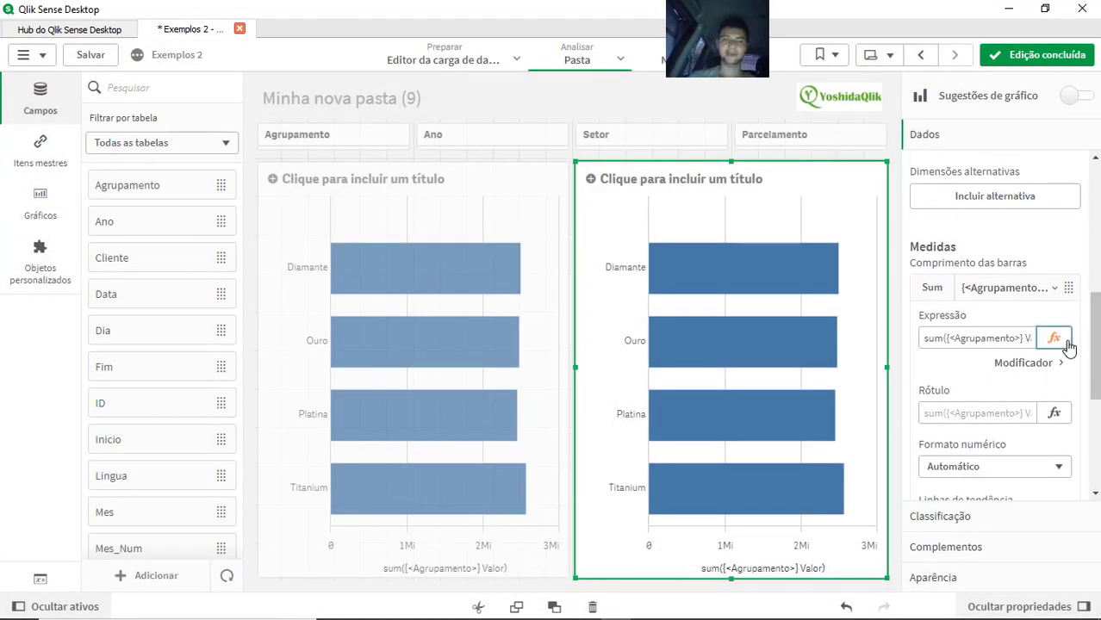
click(1066, 344)
double_click(137, 104)
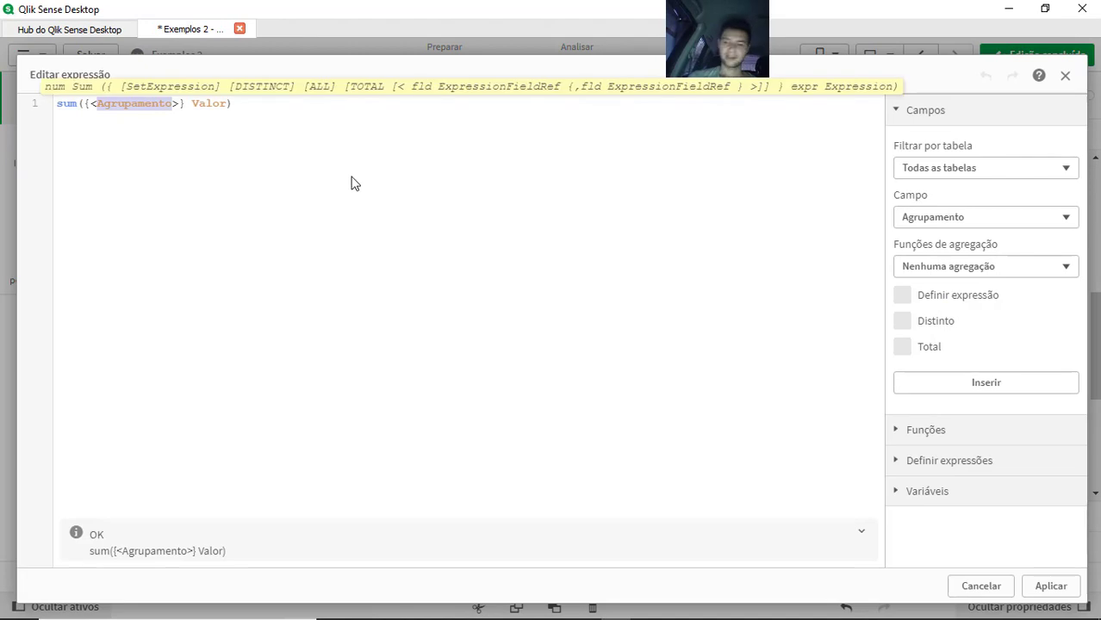
key(BackSpace)
text([)
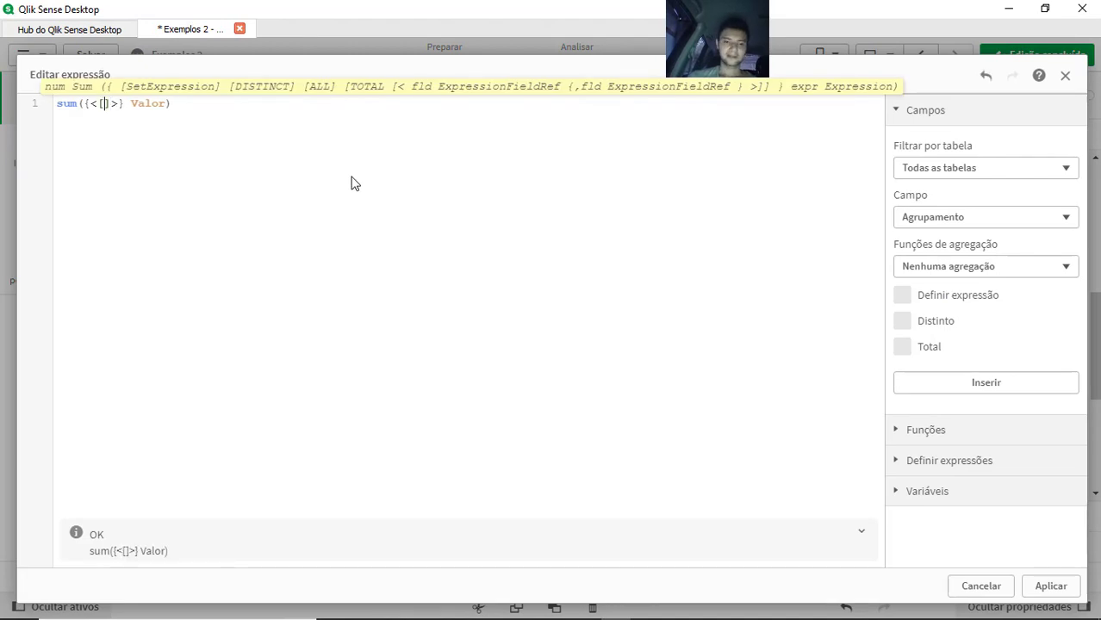
text(=if(Agrupamento<>'NG',Agrupamento))
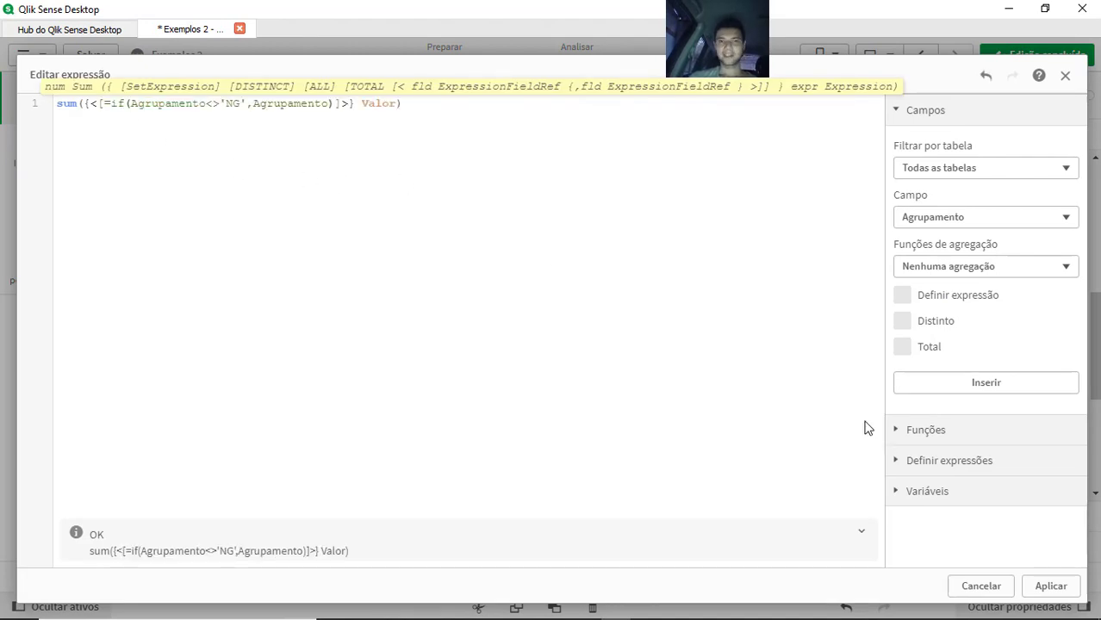
click(1051, 586)
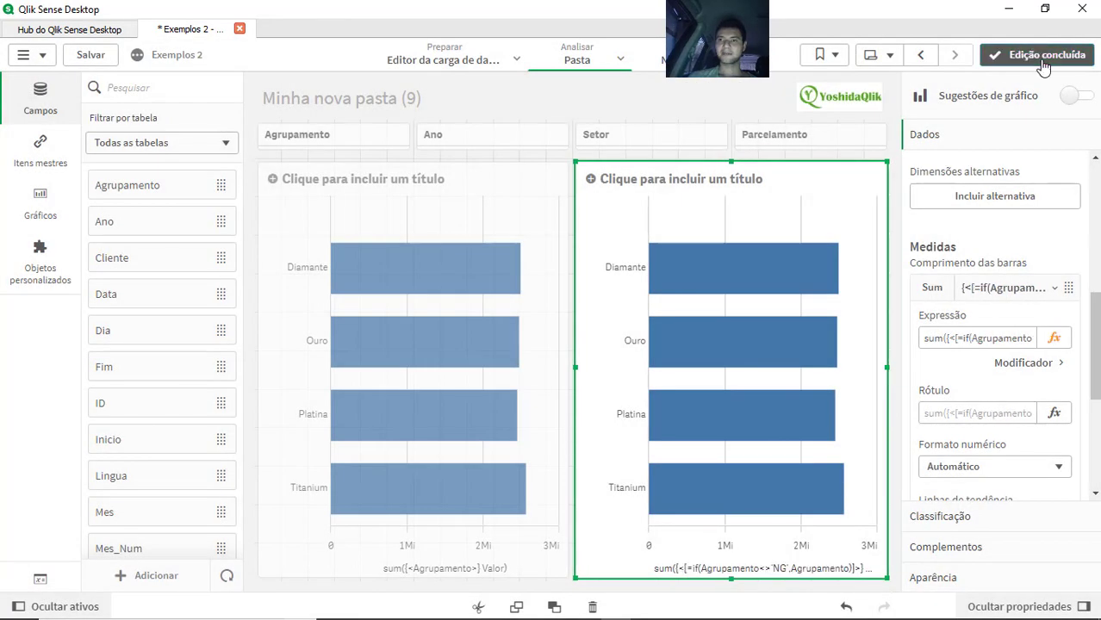
Step: Leave sheet editing, test Diamante in the chart whose measure ignores the calculated dimension, and clear the selection
click(1043, 55)
click(755, 252)
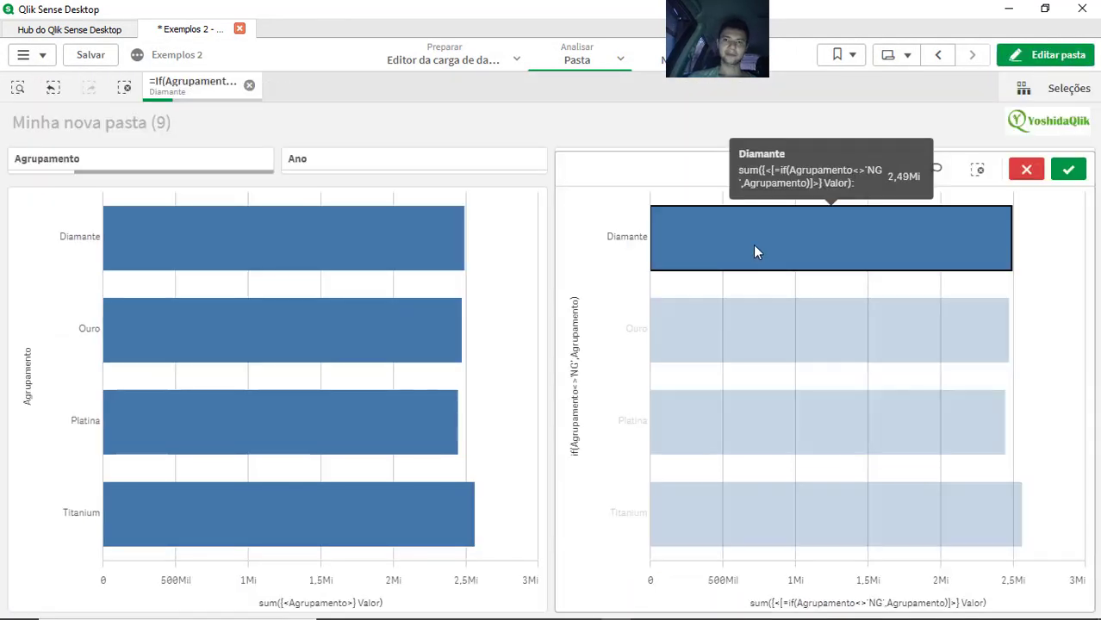
click(1069, 169)
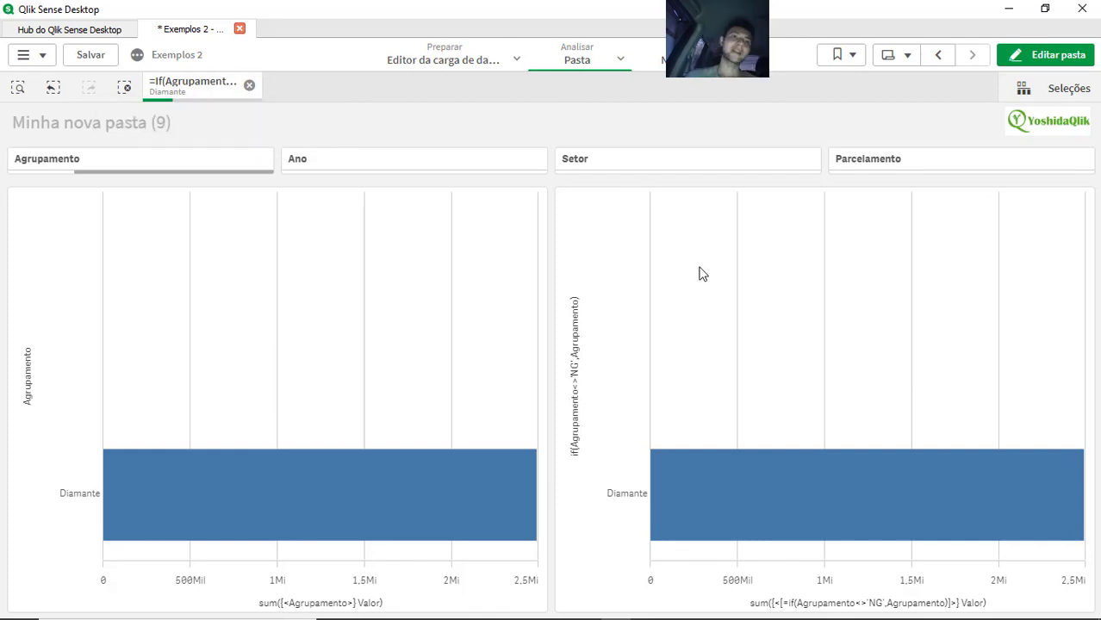
click(249, 87)
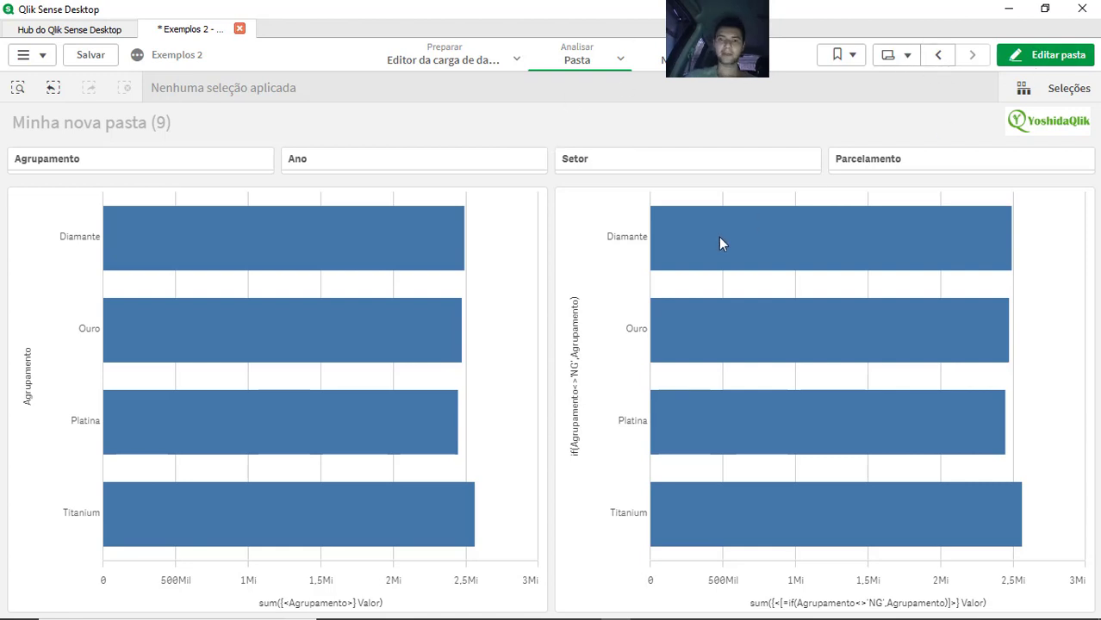
Step: Resume sheet editing, copy the calculated dimension's if expression, and replace that dimension with the plain field Agrupamento
click(1021, 49)
click(846, 327)
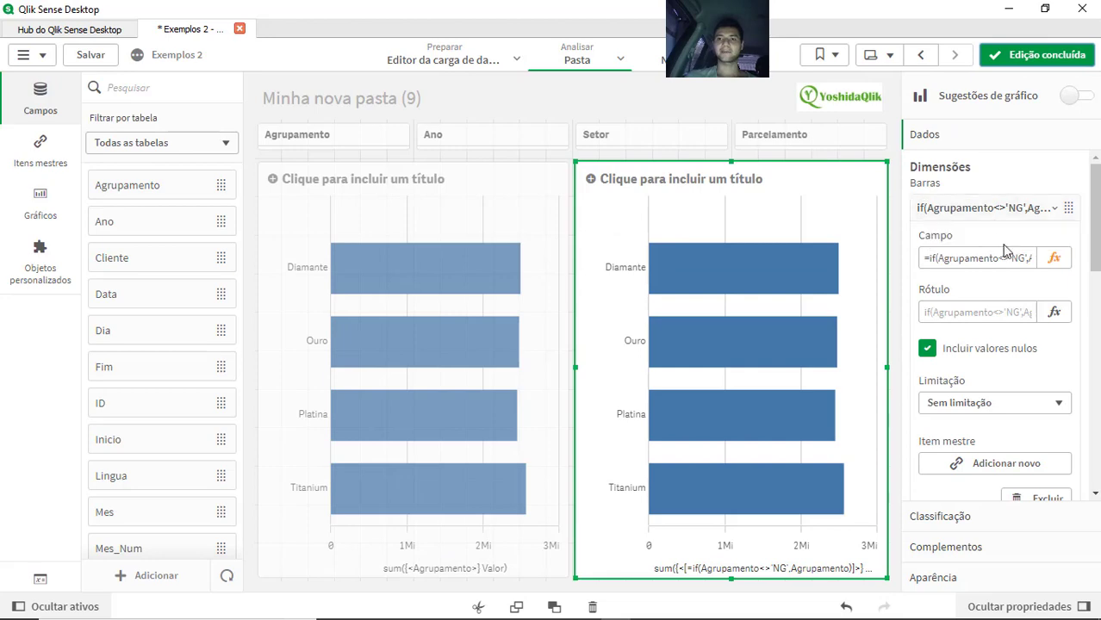
click(1045, 266)
key(ctrl+a)
key(ctrl+c)
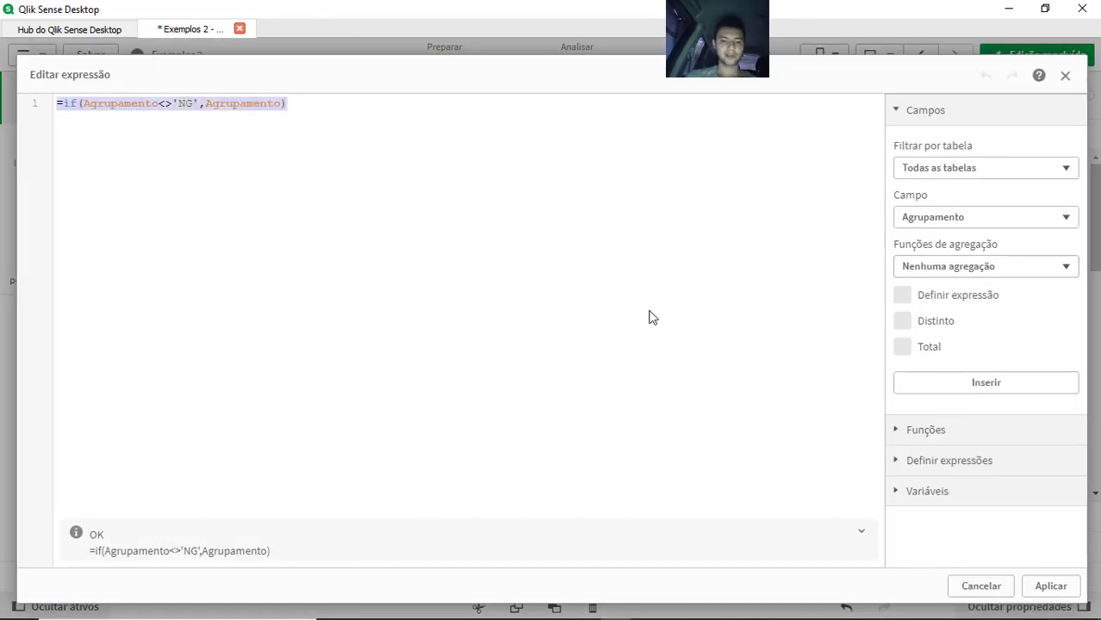
key(BackSpace)
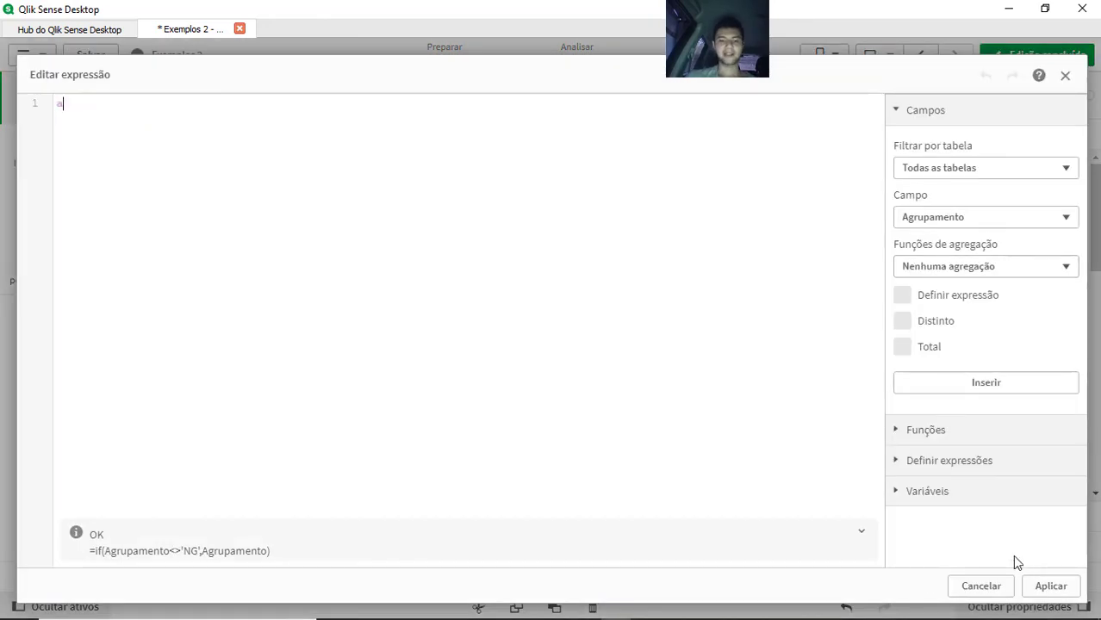
text(agru)
key(Return)
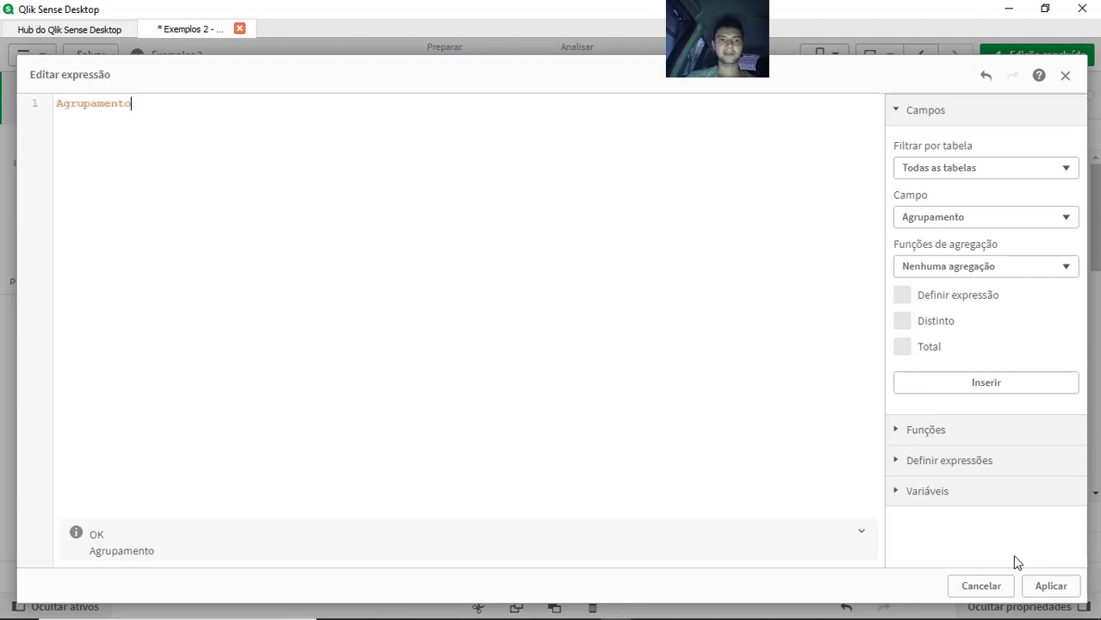
click(1047, 587)
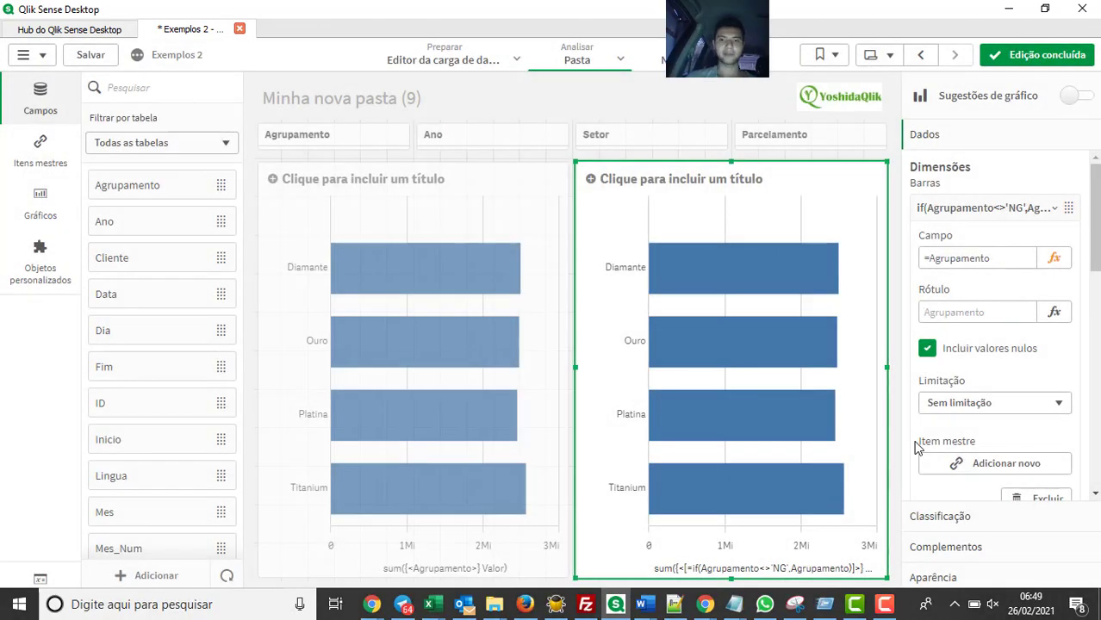
key(super)
key(super)
Step: Paste the copied if expression below the formula of the same chart's measure, and replace its result field with valo
scroll(999, 406, down, 2)
scroll(1000, 405, down, 5)
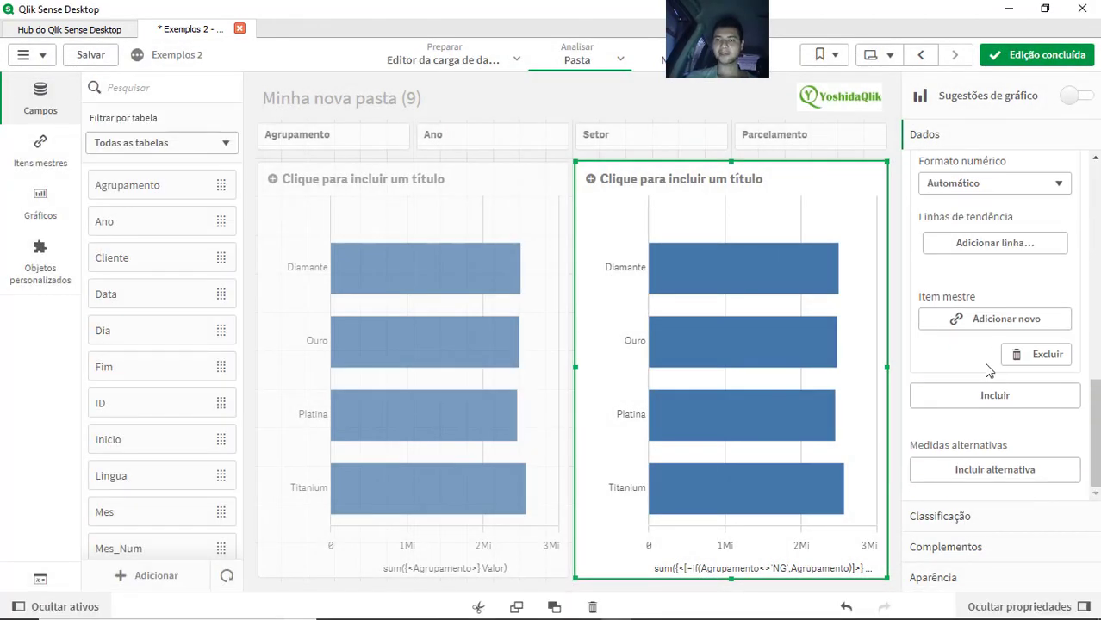
scroll(972, 293, up, 2)
scroll(972, 293, up, 1)
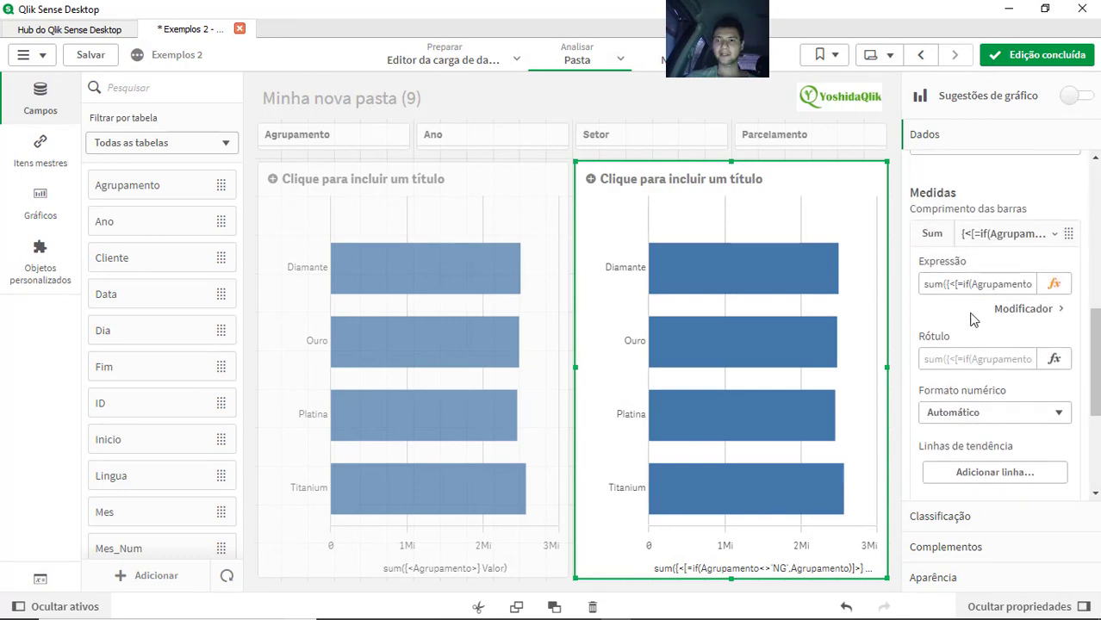
click(1053, 287)
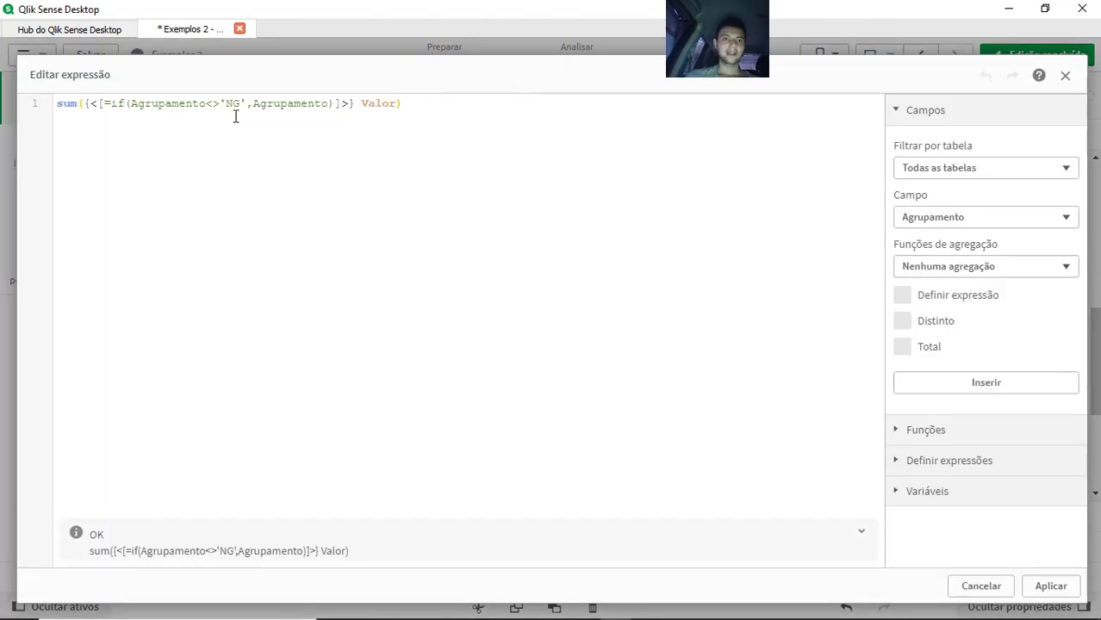
key(Return)
key(Return)
key(ctrl+v)
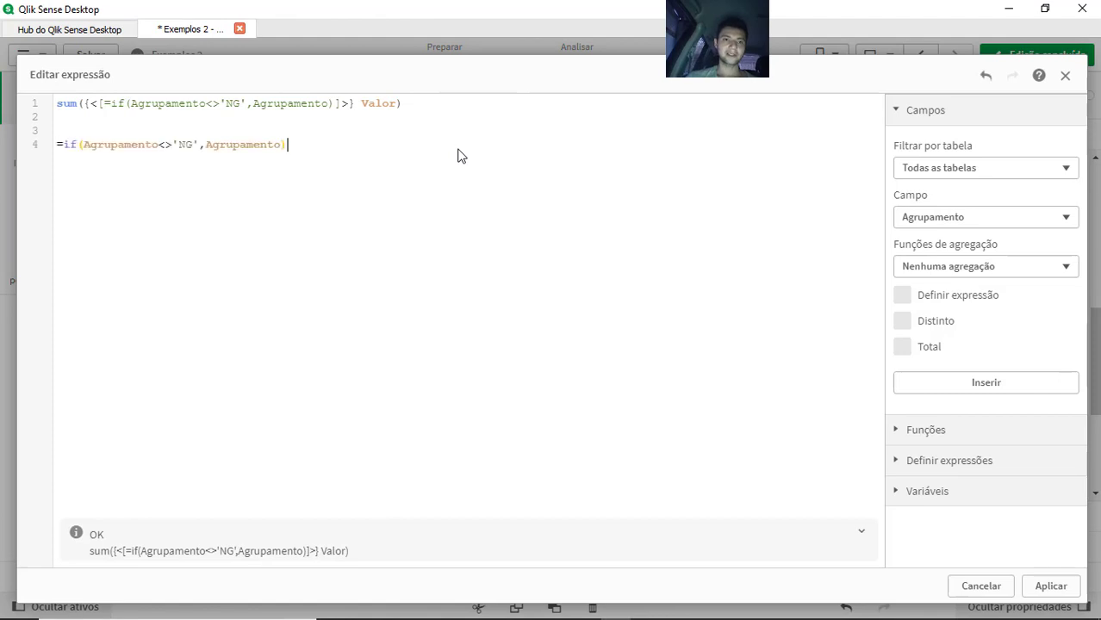
double_click(246, 144)
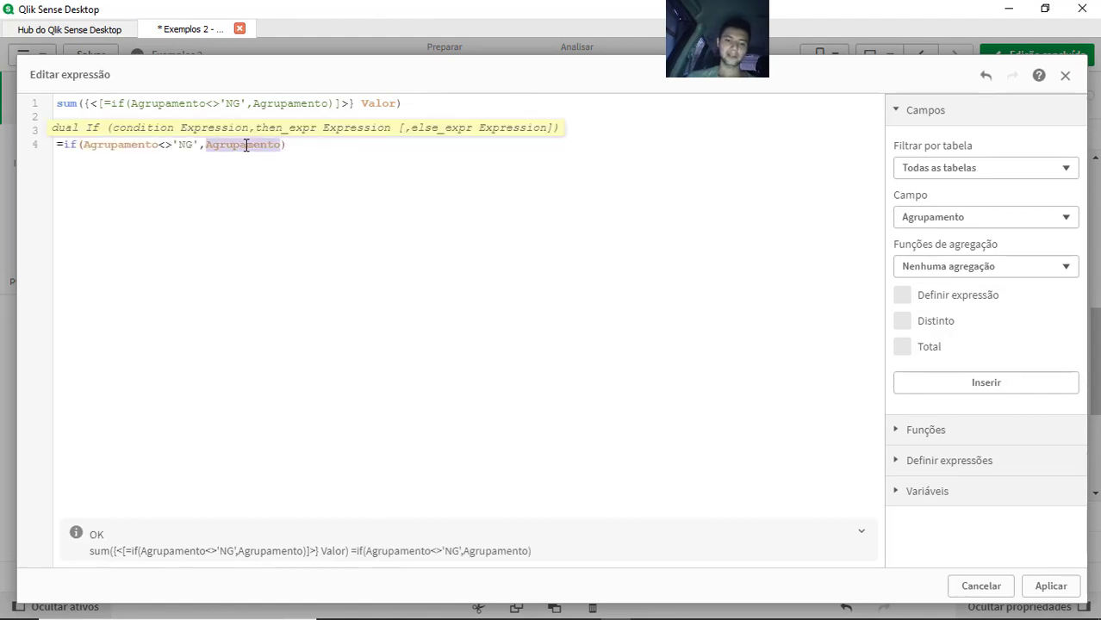
text(valo)
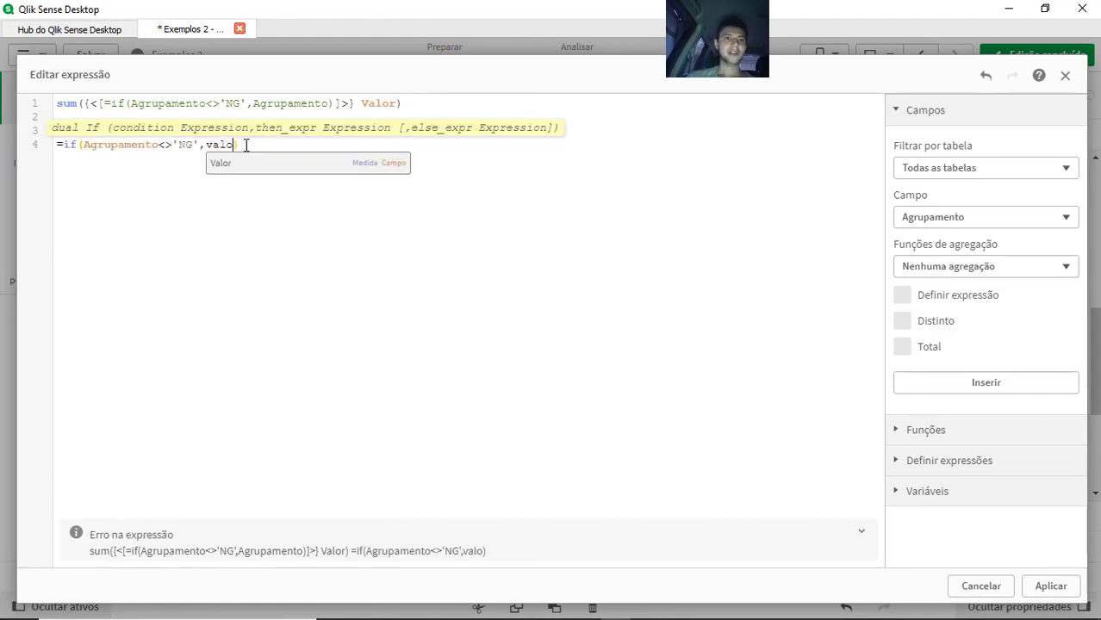
Step: Copy the condition Agrupamento<>'NG' from the pasted line, delete that line, and place the cursor at the measure's set modifier
double_click(104, 150)
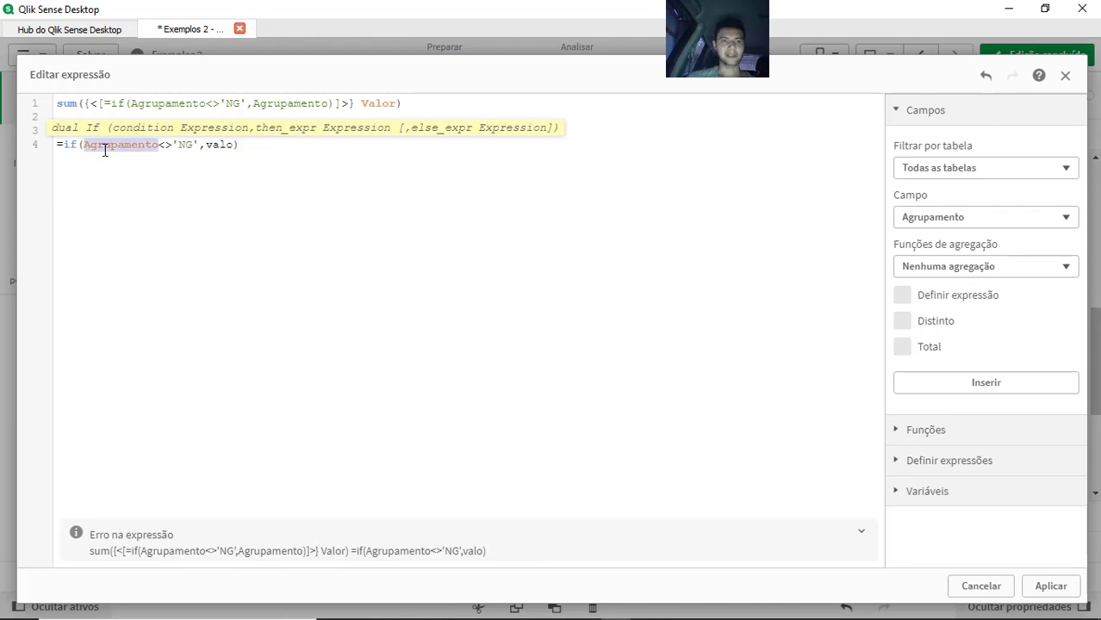
key(shift+Right)
key(shift+Right)
key(shift+Right)
key(shift+Right)
key(ctrl+c)
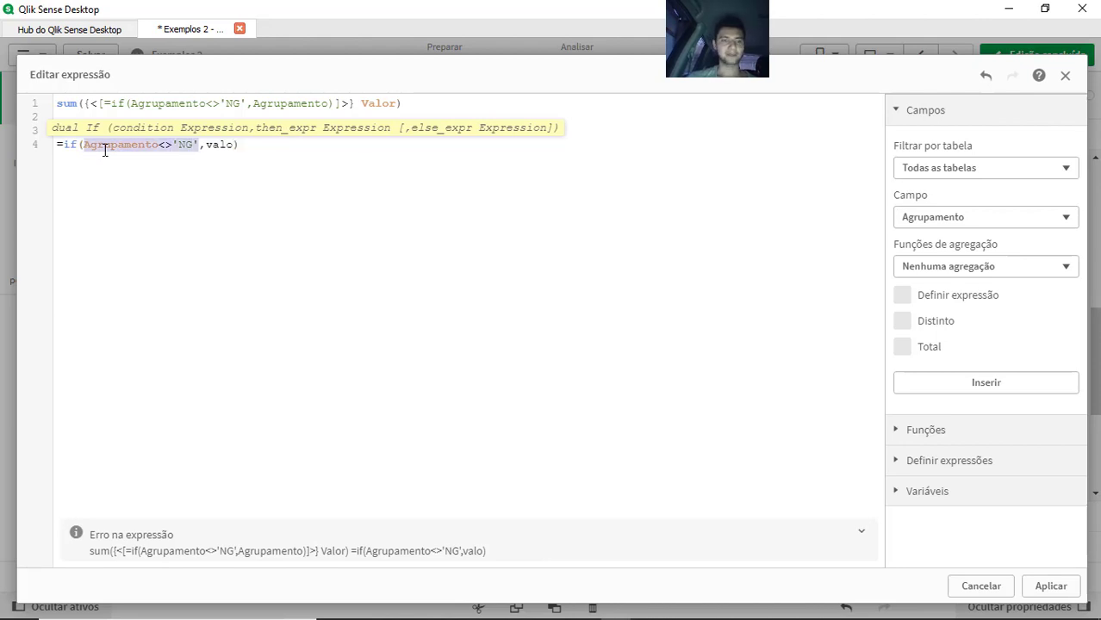
triple_click(104, 150)
key(BackSpace)
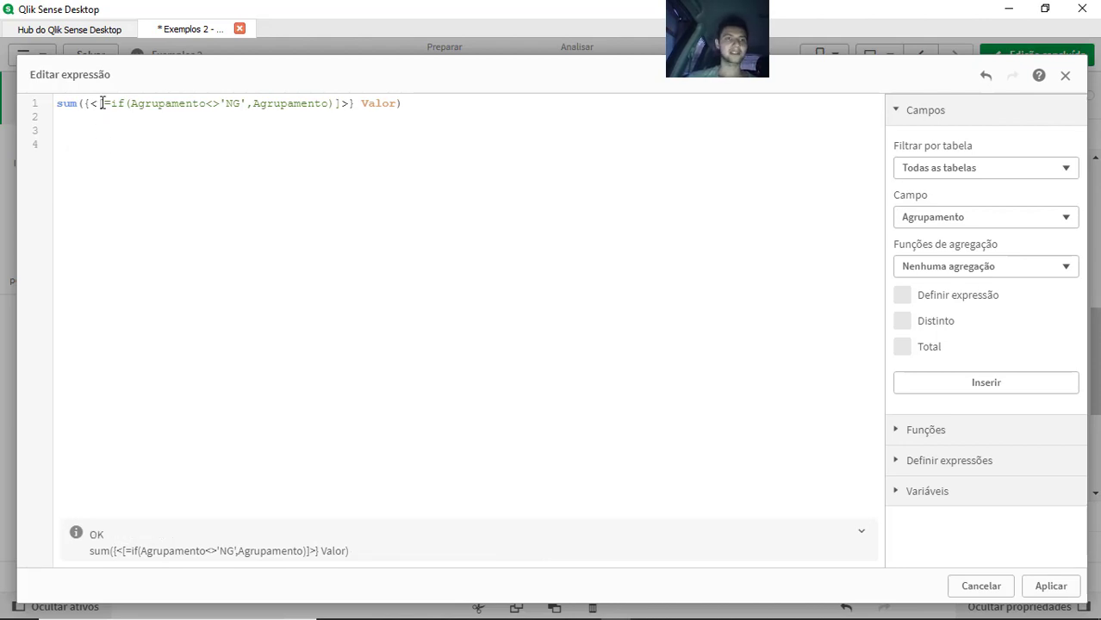
click(102, 104)
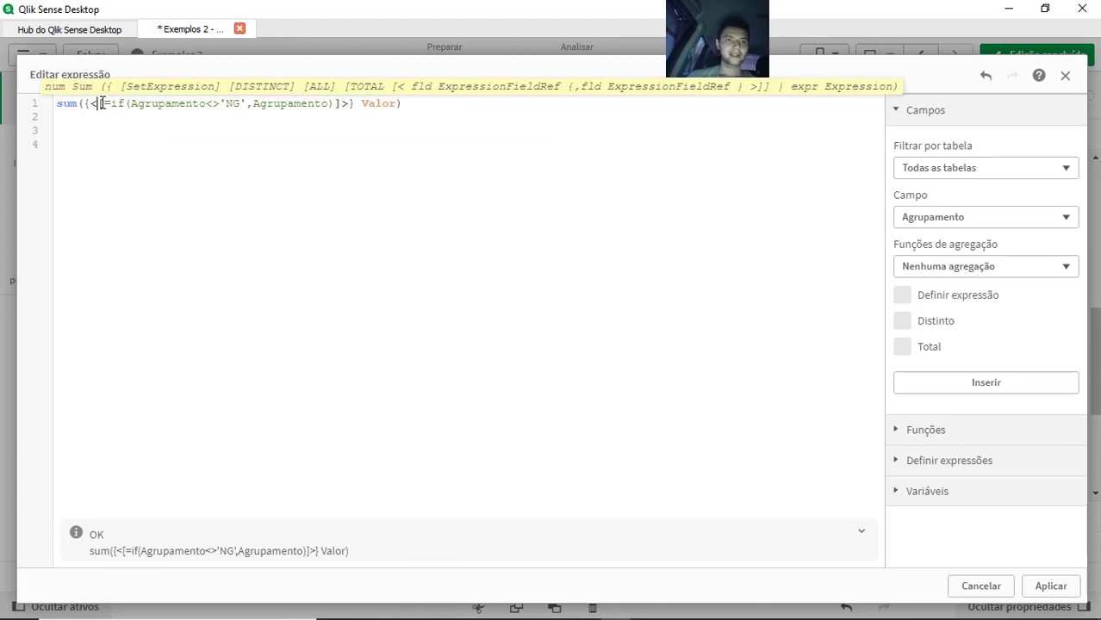
Step: Replace the bracketed if expression inside the measure's set modifier with the copied condition Agrupamento<>'NG'
key(shift+Right)
key(shift+Right)
key(shift+Right)
key(shift+Right)
key(shift+Right)
key(shift+Right)
key(shift+Right)
key(shift+Right)
key(shift+Right)
key(shift+Right)
key(shift+Right)
key(shift+Right)
key(shift+Right)
key(shift+Right)
key(shift+Right)
key(shift+Right)
key(shift+Right)
key(shift+Right)
key(shift+Right)
key(shift+Right)
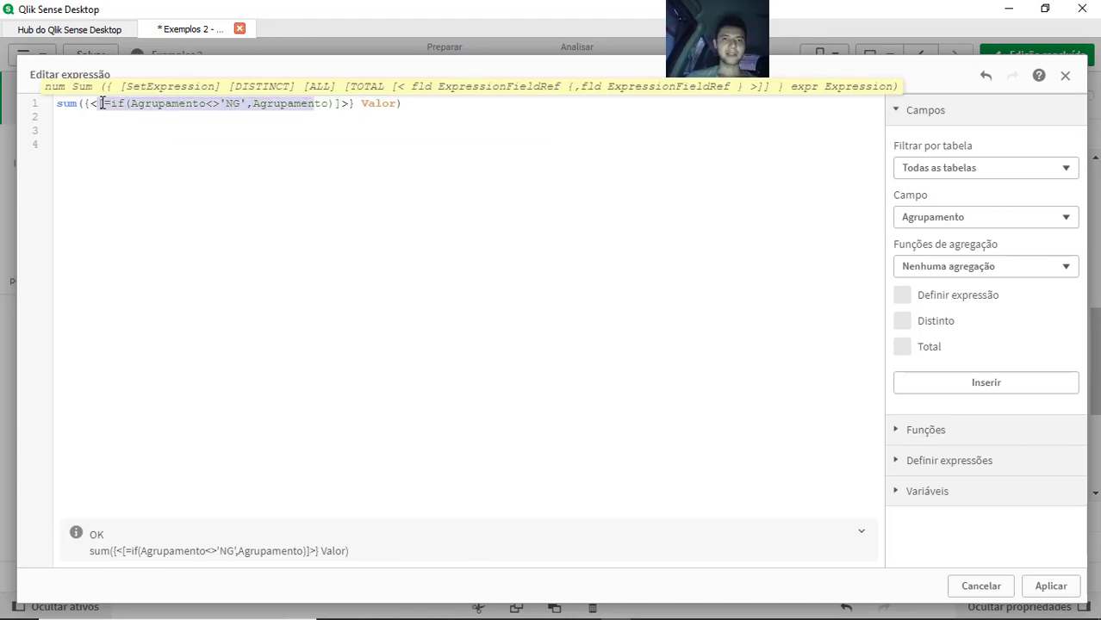
key(ctrl+v)
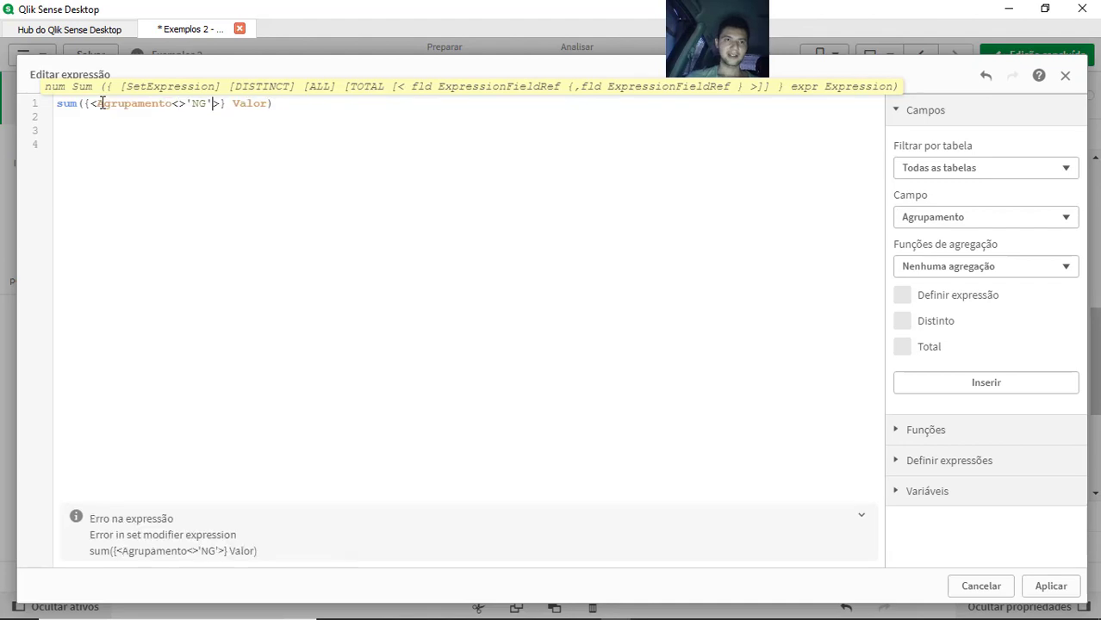
Step: Rewrite the condition in set syntax so the measure reads sum({<Agrupamento-={'NG'}>} Valor), and apply the expression
key(shift+Left)
key(shift+Left)
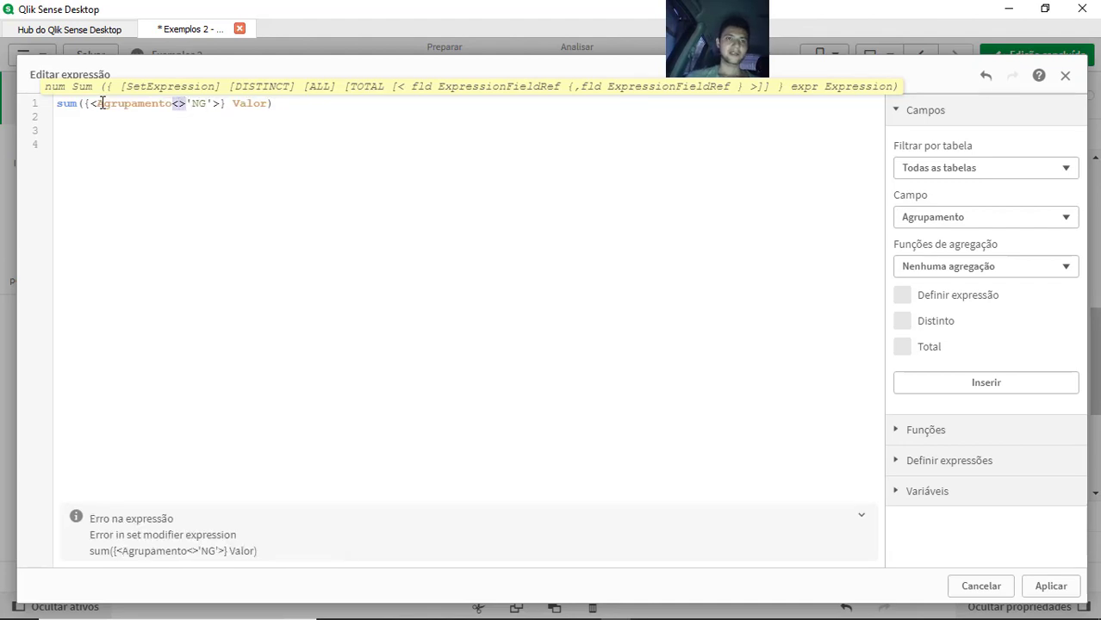
text(={})
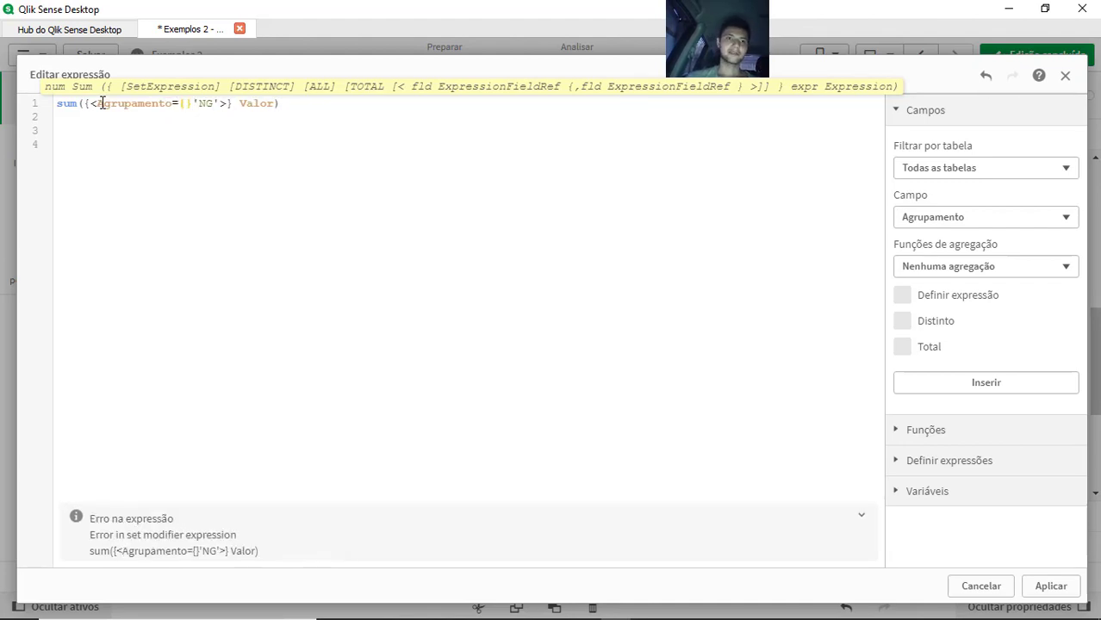
text(-)
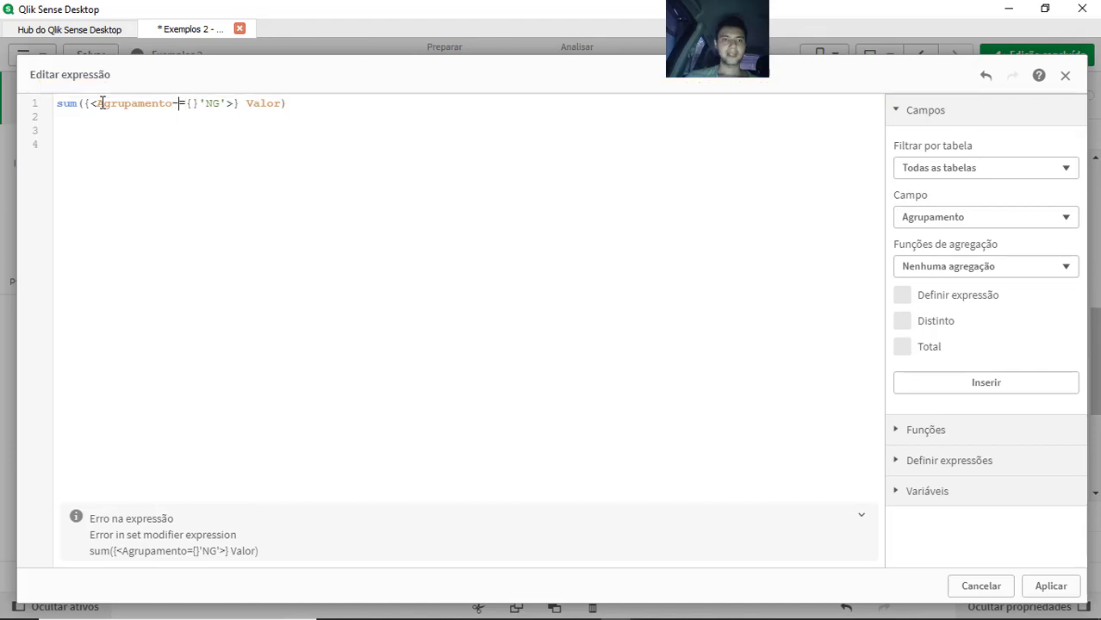
key(Right)
key(Right)
key(shift+Right)
key(shift+Right)
key(shift+Right)
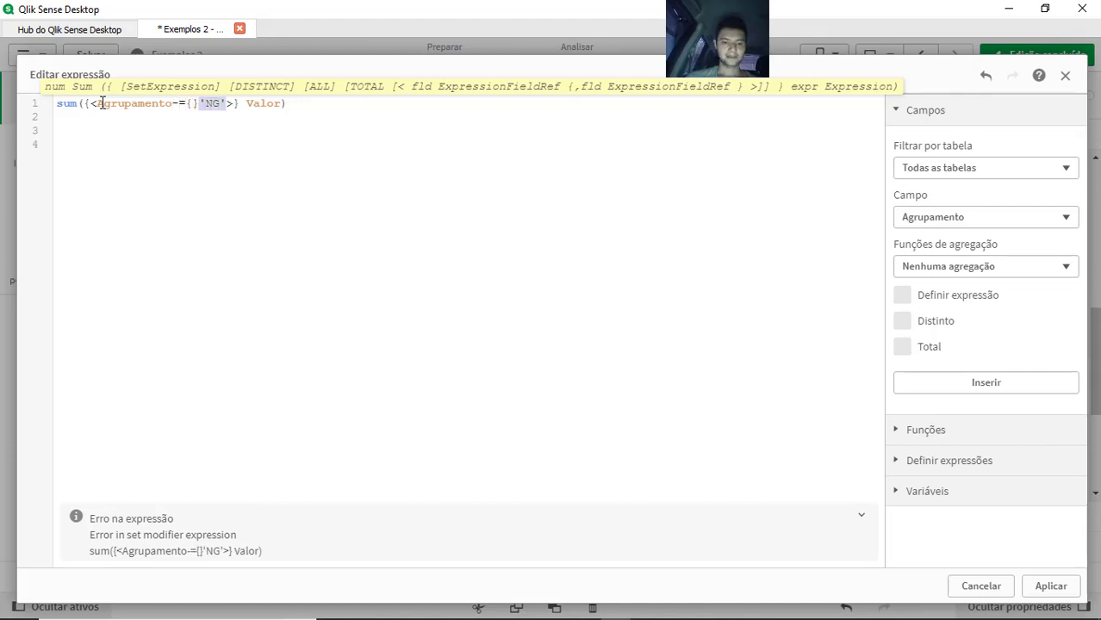
key(ctrl+x)
key(Left)
key(ctrl+v)
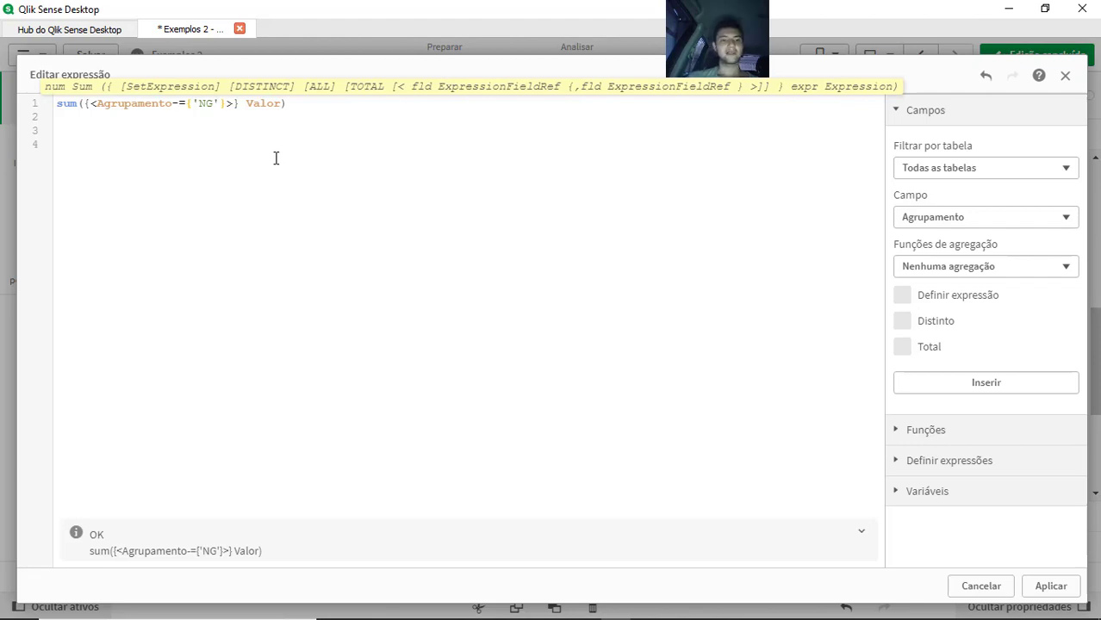
click(1053, 586)
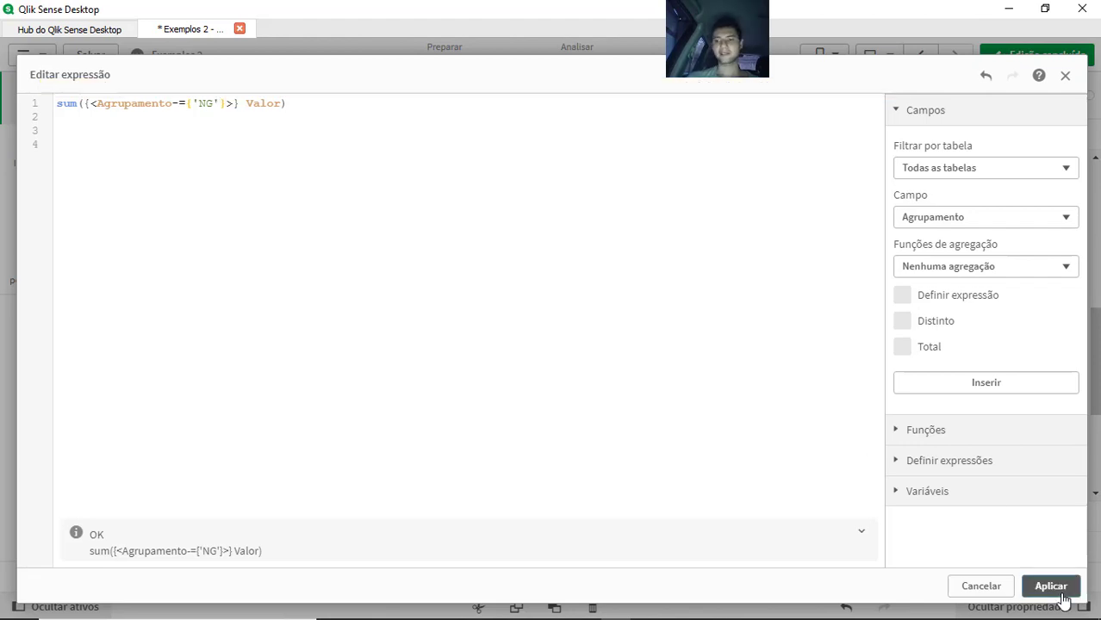
Step: Leave sheet editing and select Diamante in the chart whose measure is sum({<Agrupamento>} Valor), confirming the selection
click(999, 59)
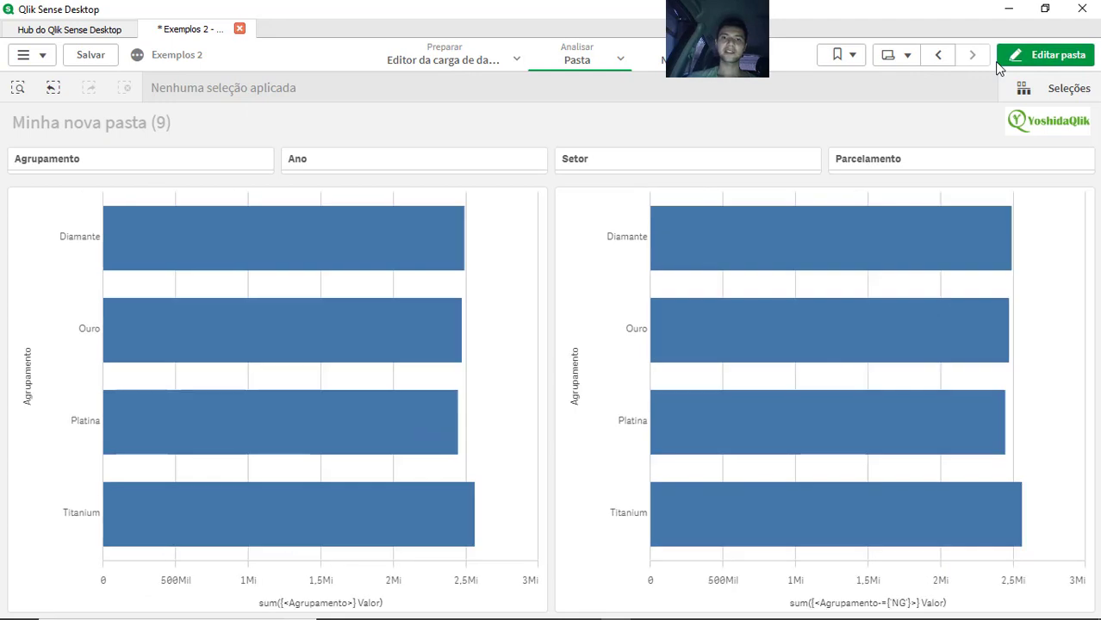
click(195, 237)
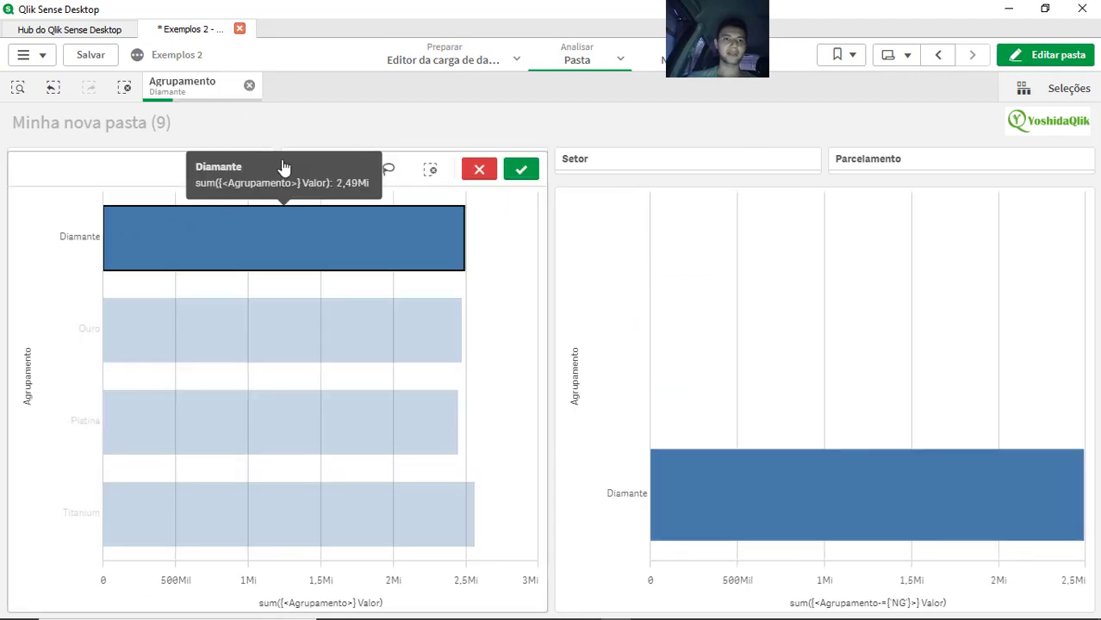
click(521, 170)
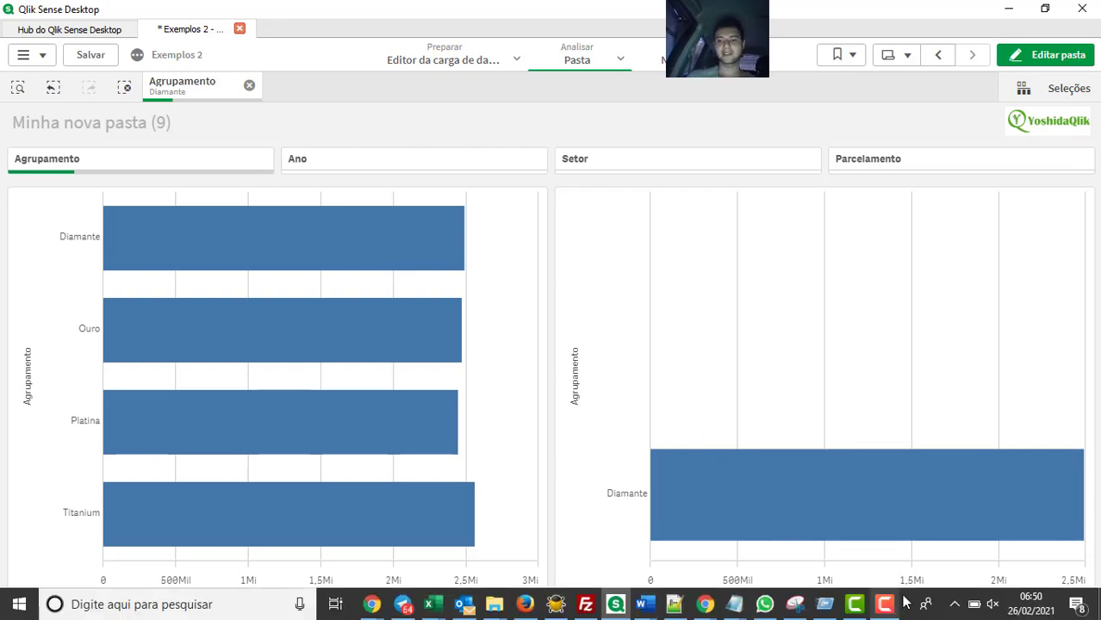
key(super)
key(super)
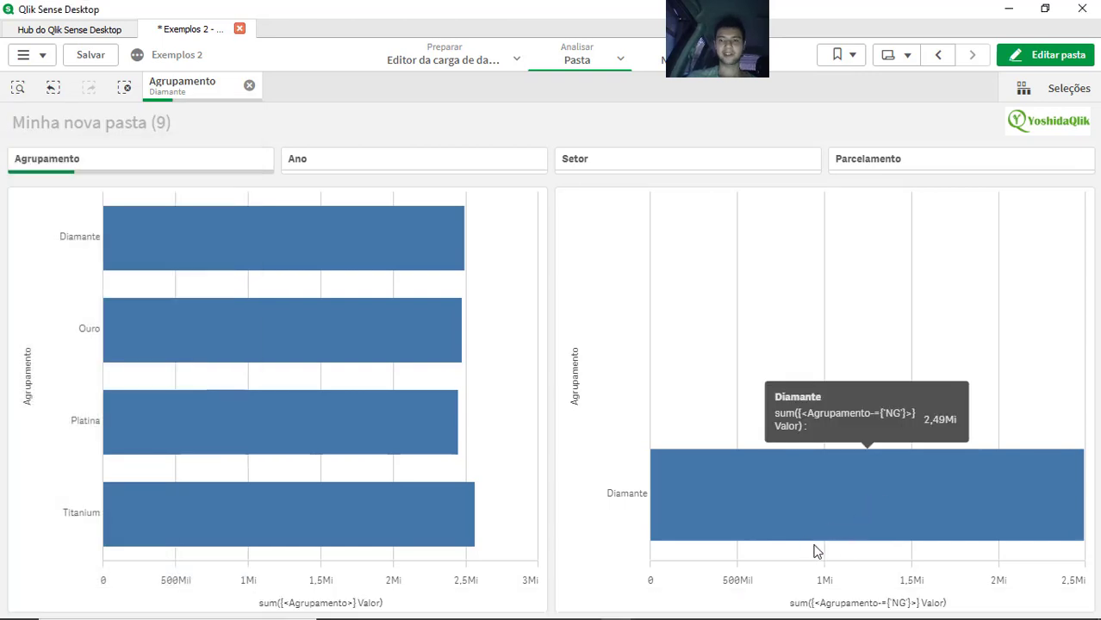
Step: Change the 'NG' chart's measure to sum({<Agrupamento=-{'NG'}>} Valor), apply it, and leave sheet editing to view the chart
click(1050, 62)
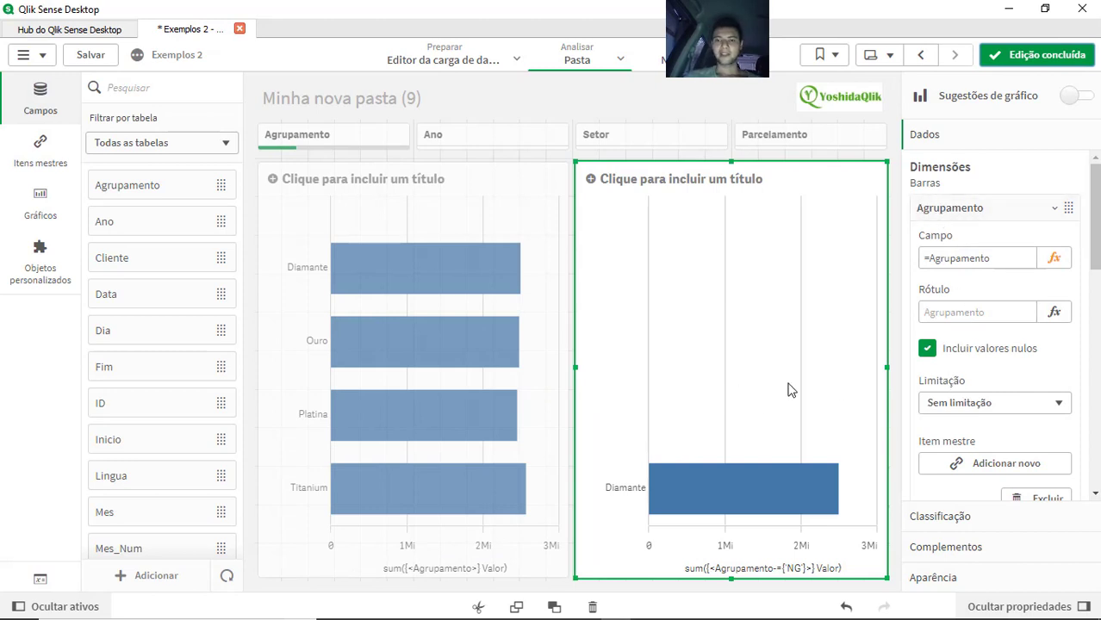
scroll(1017, 387, down, 5)
scroll(1019, 389, down, 3)
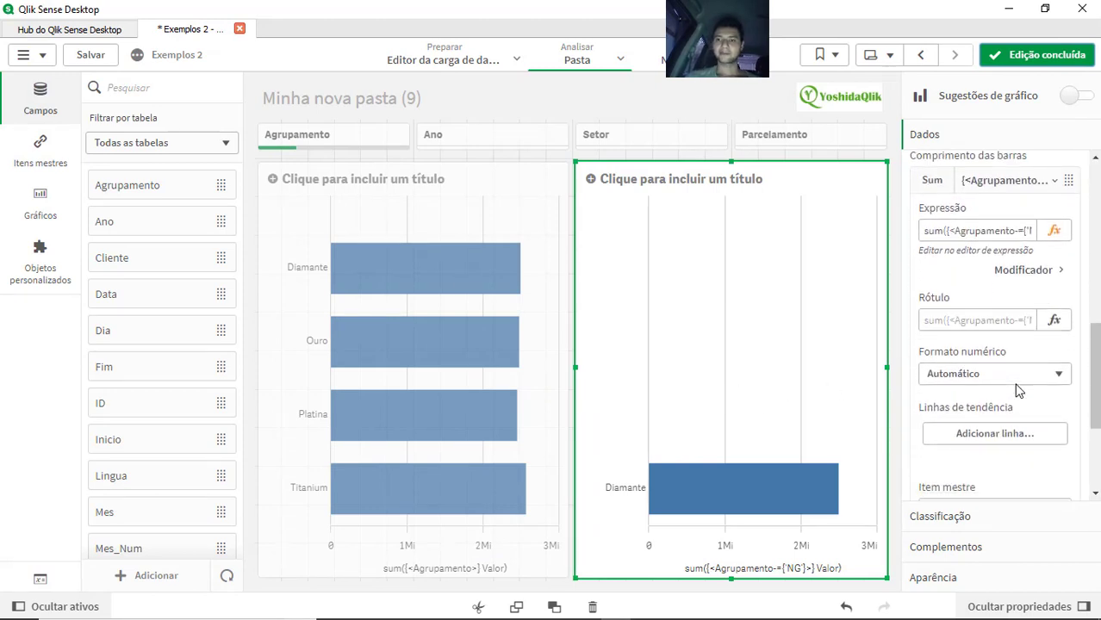
click(1054, 219)
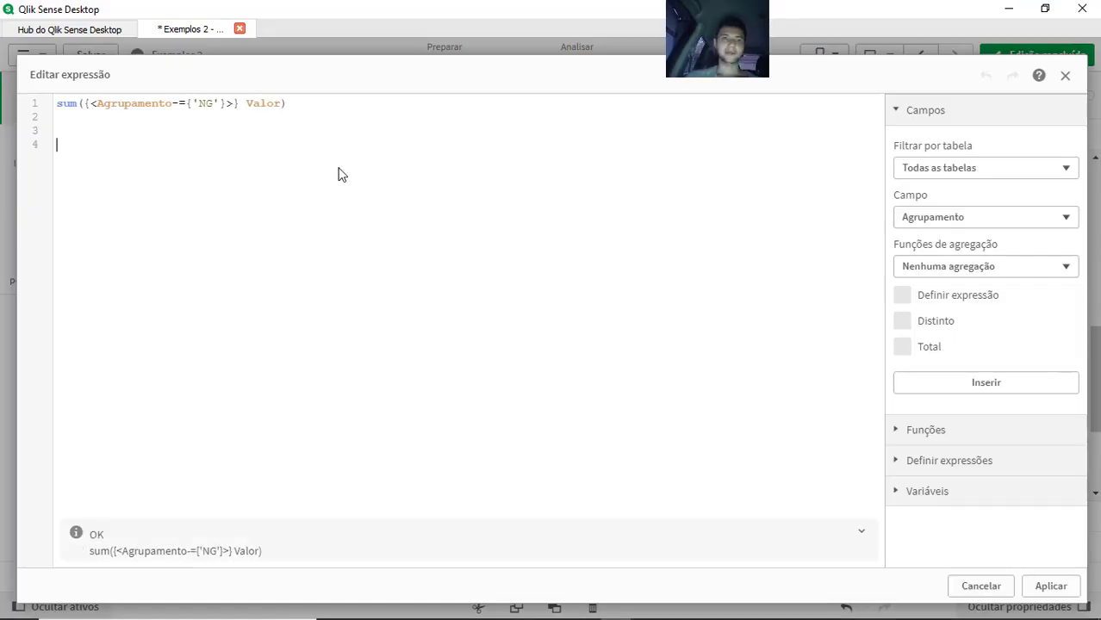
click(183, 103)
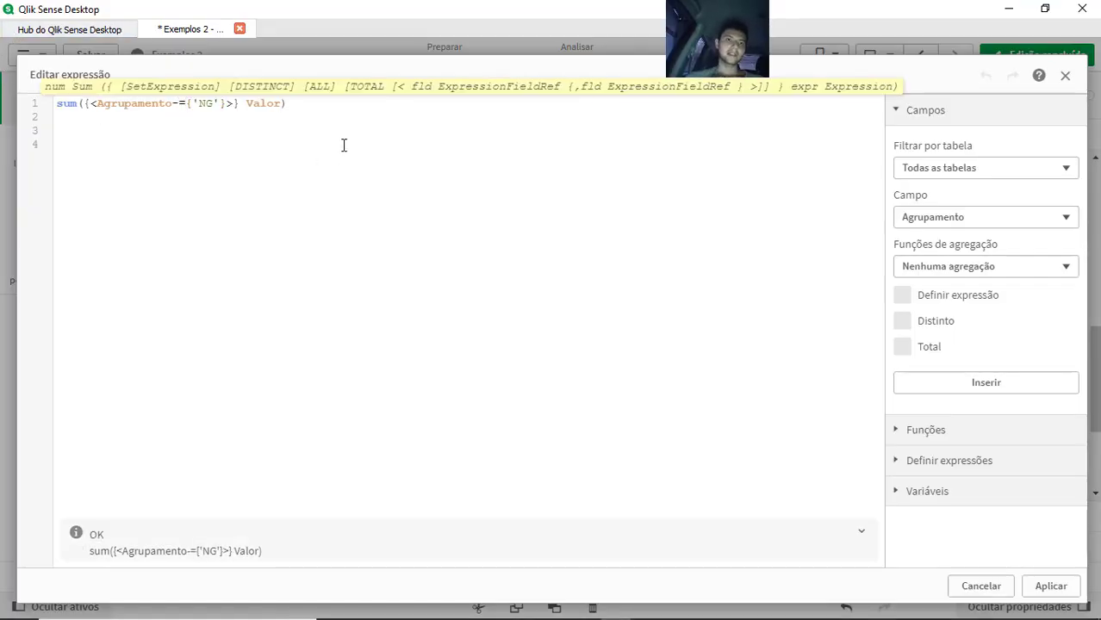
key(BackSpace)
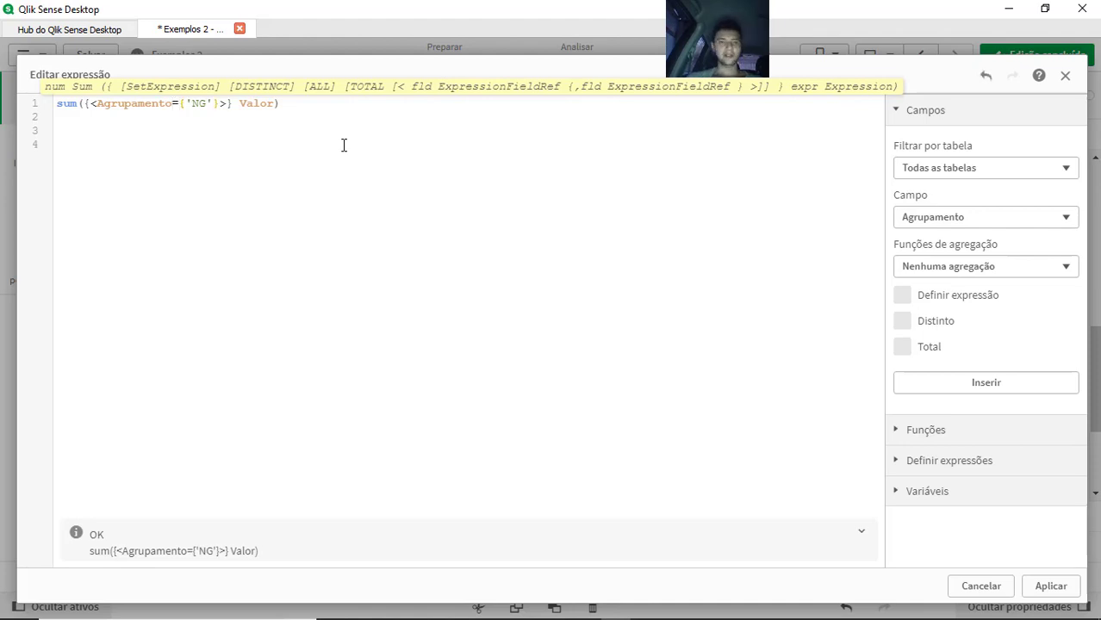
text(-)
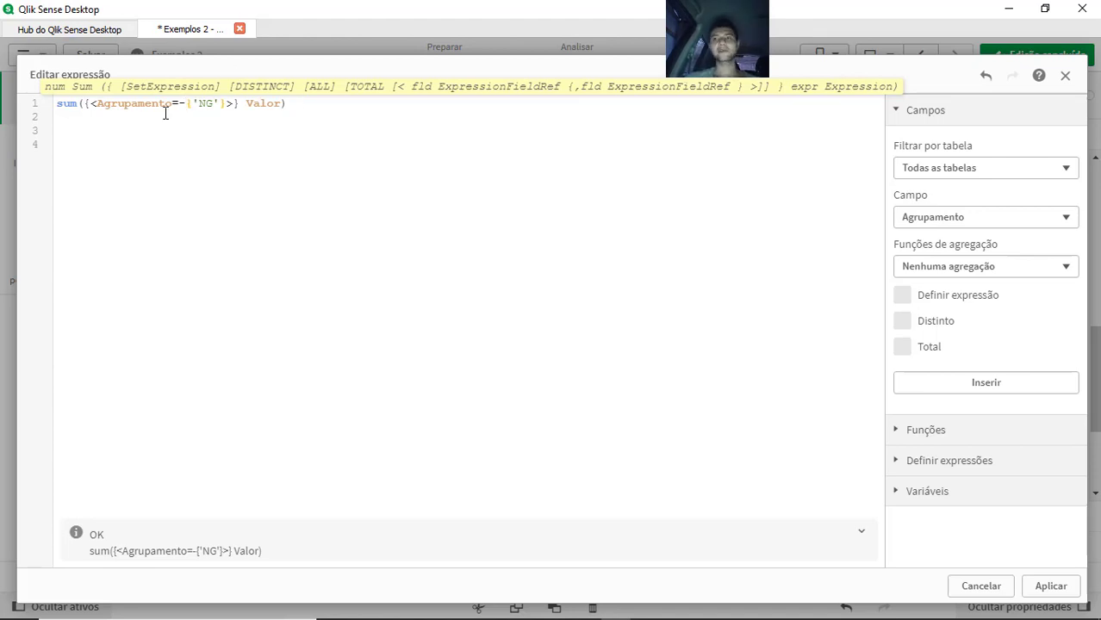
click(1051, 586)
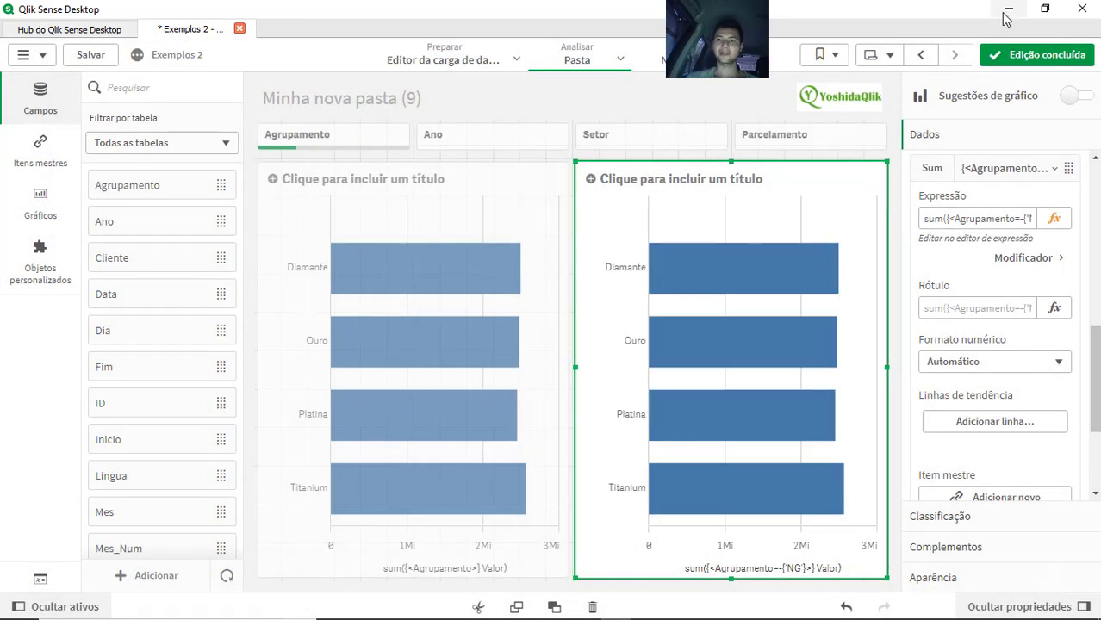
click(1035, 54)
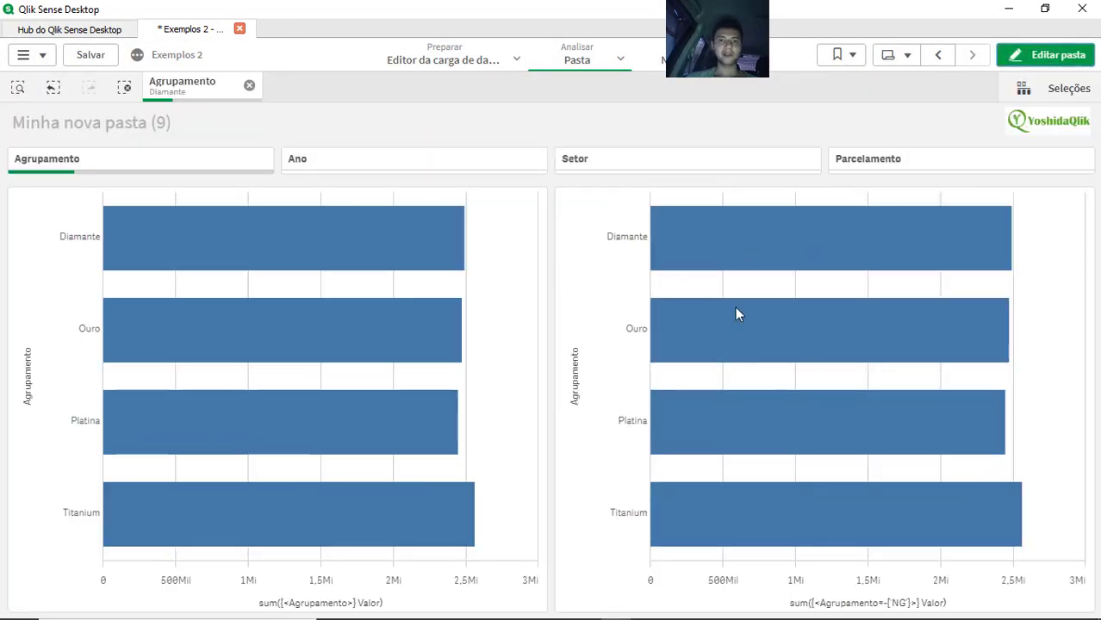
mouse_move(765, 349)
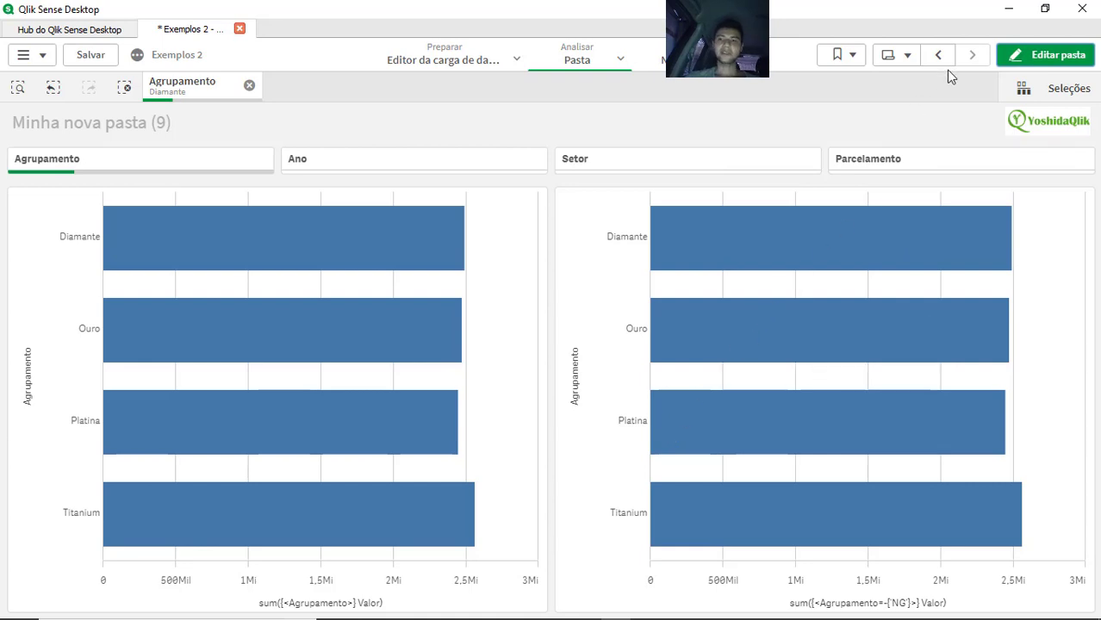
Step: Replace the same chart's dimension Agrupamento with the calculated dimension if(Agrupamento<>'NG',Agrupamento), and finish editing the sheet
click(1037, 61)
click(767, 410)
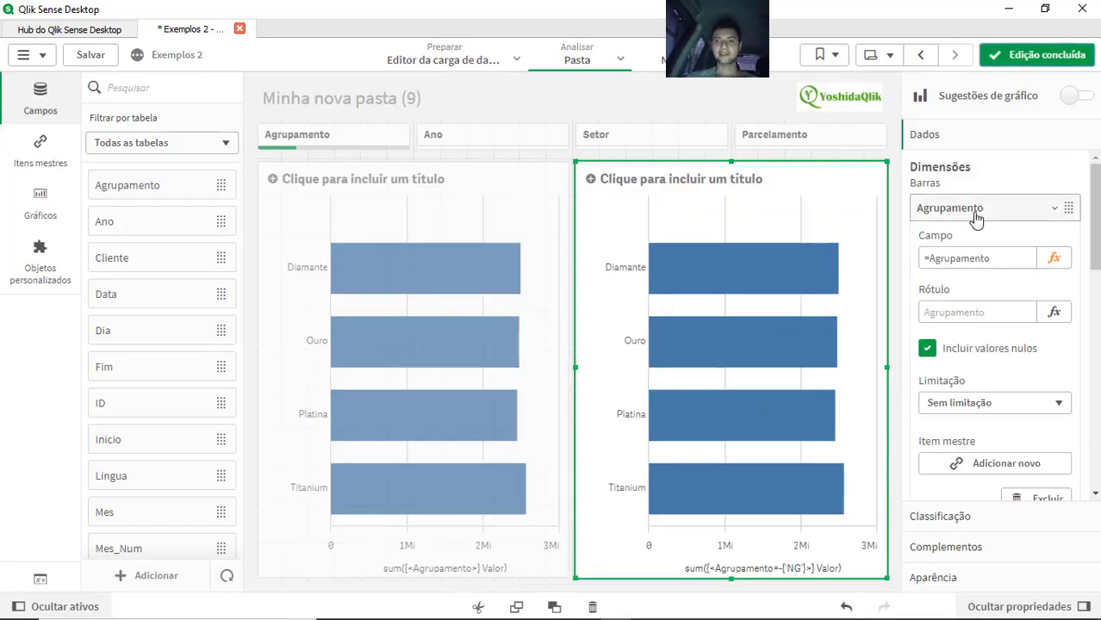
click(1054, 258)
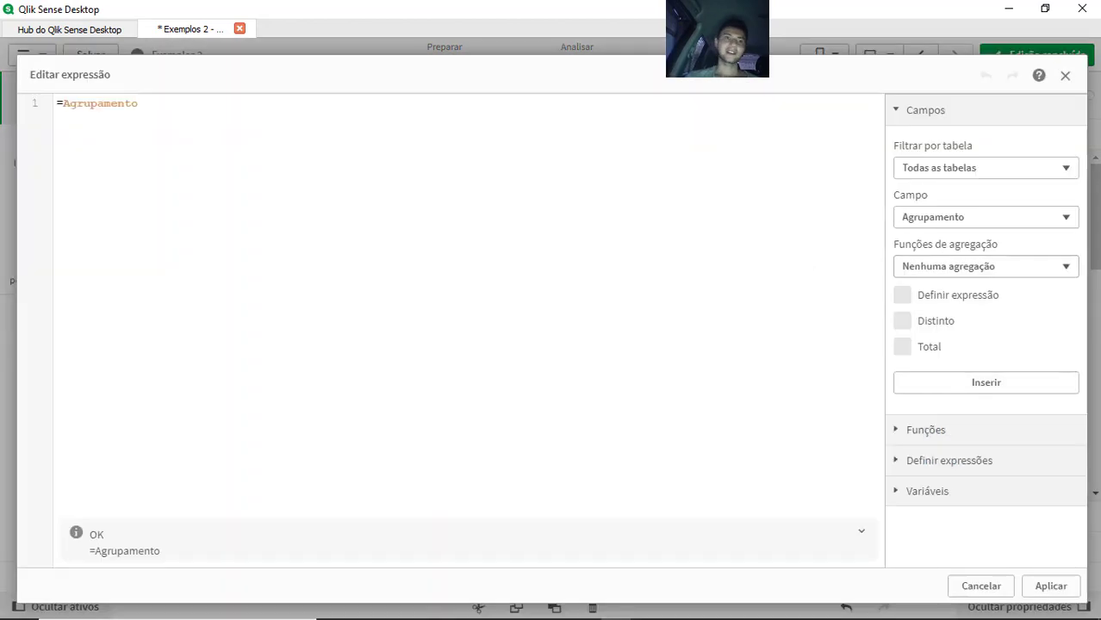
key(ctrl+a)
text(if()
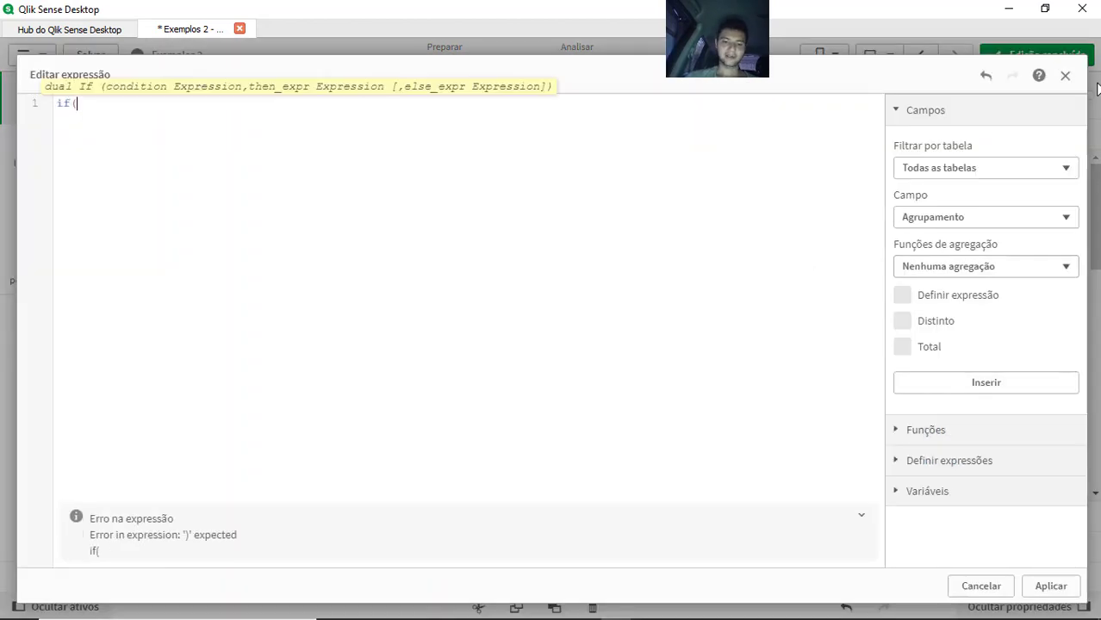
text(agru)
key(Return)
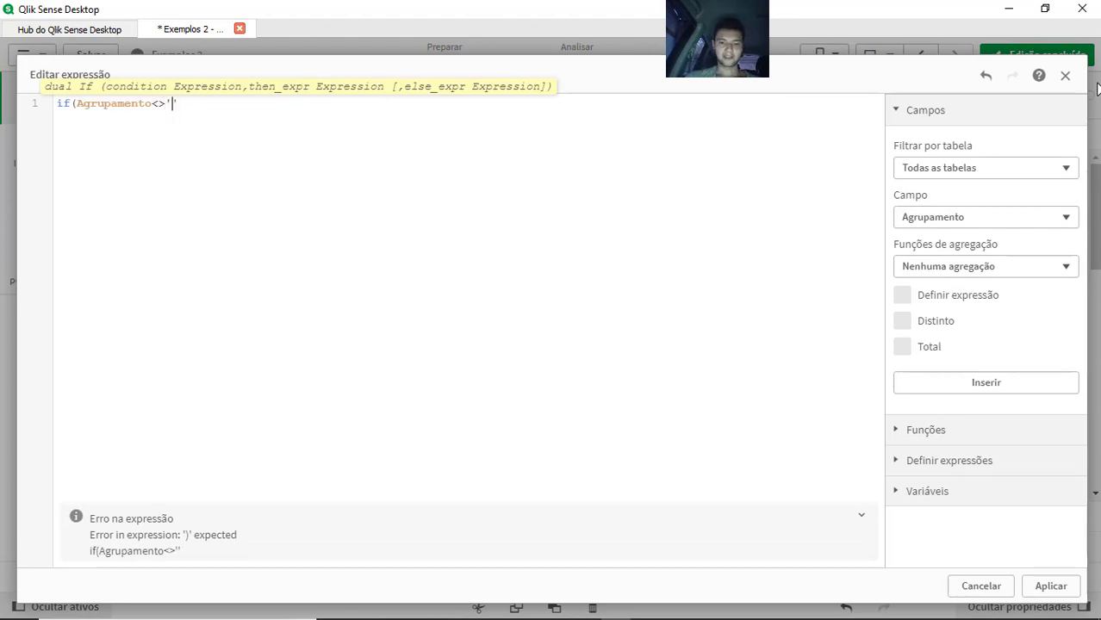
text(<>'NG',agru)
key(Return)
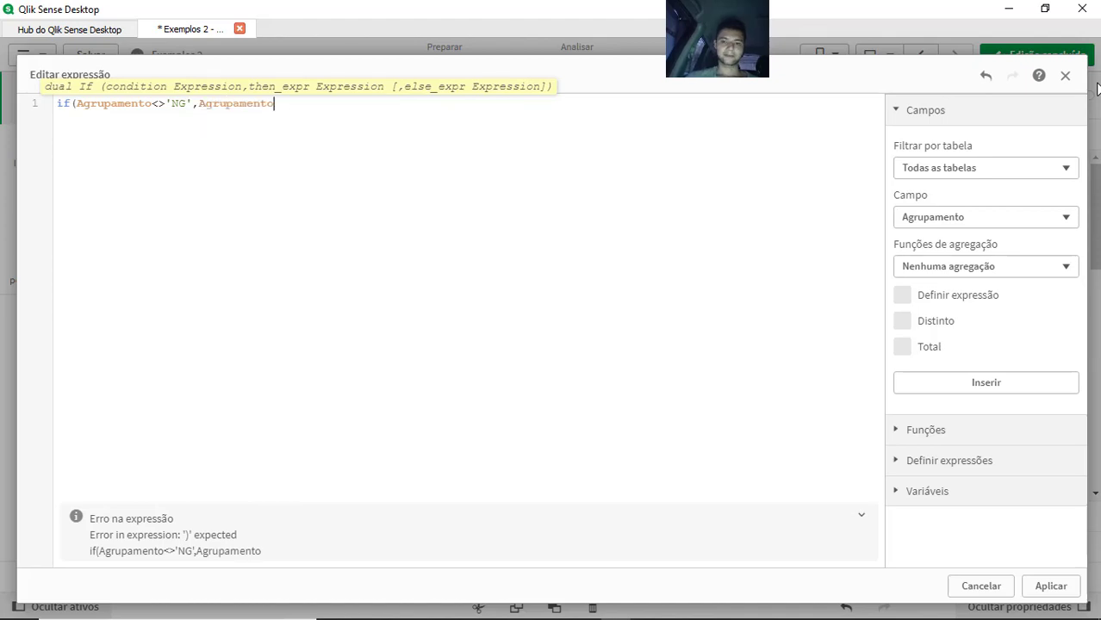
text())
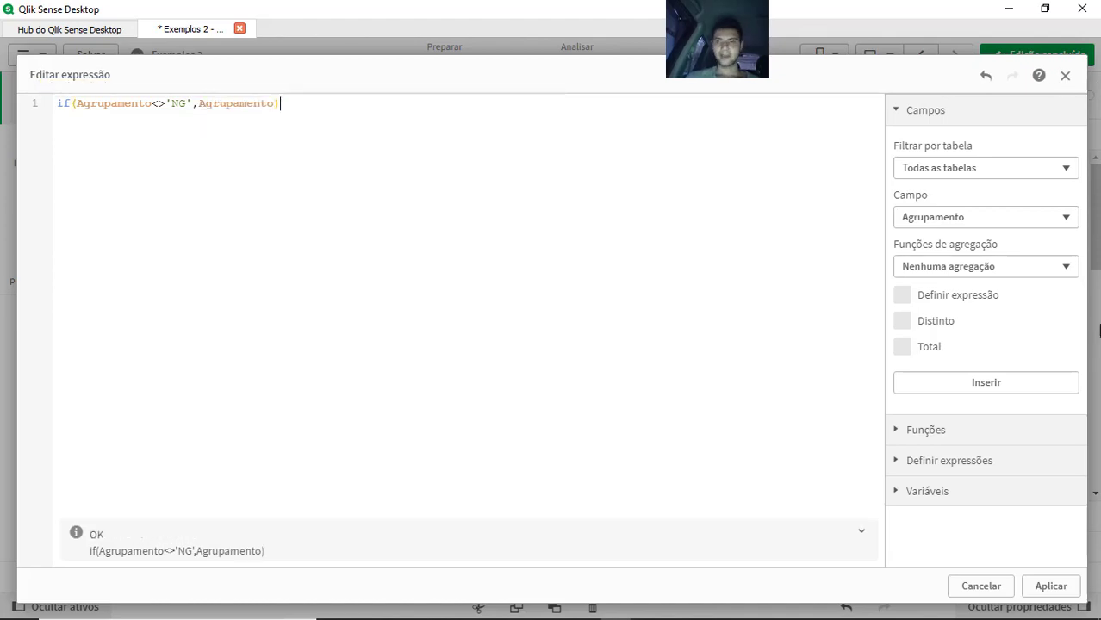
click(1052, 586)
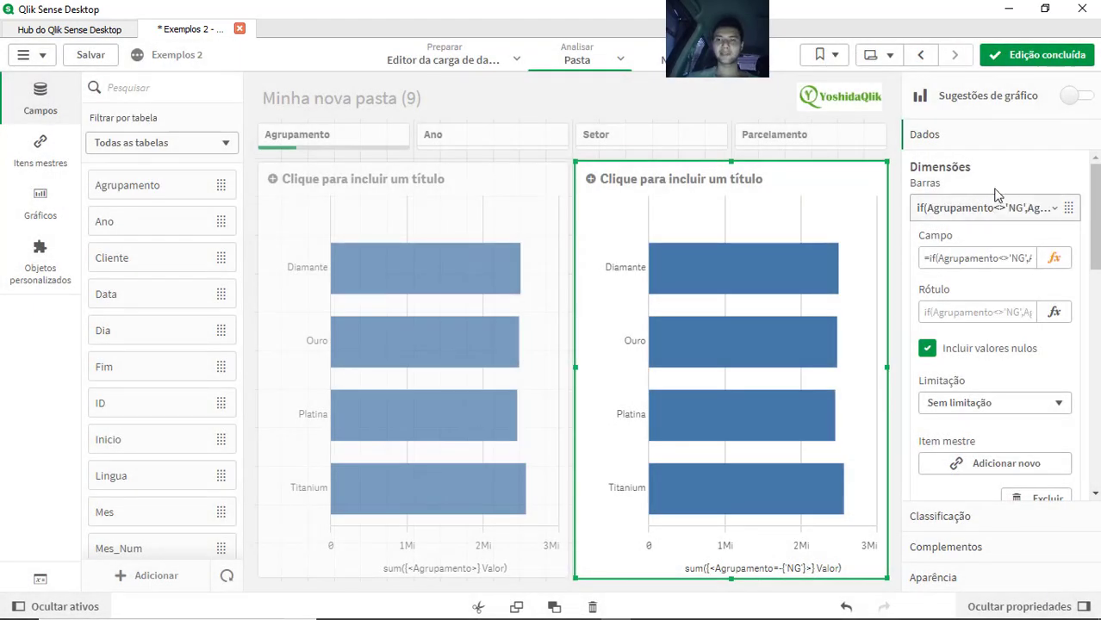
click(963, 210)
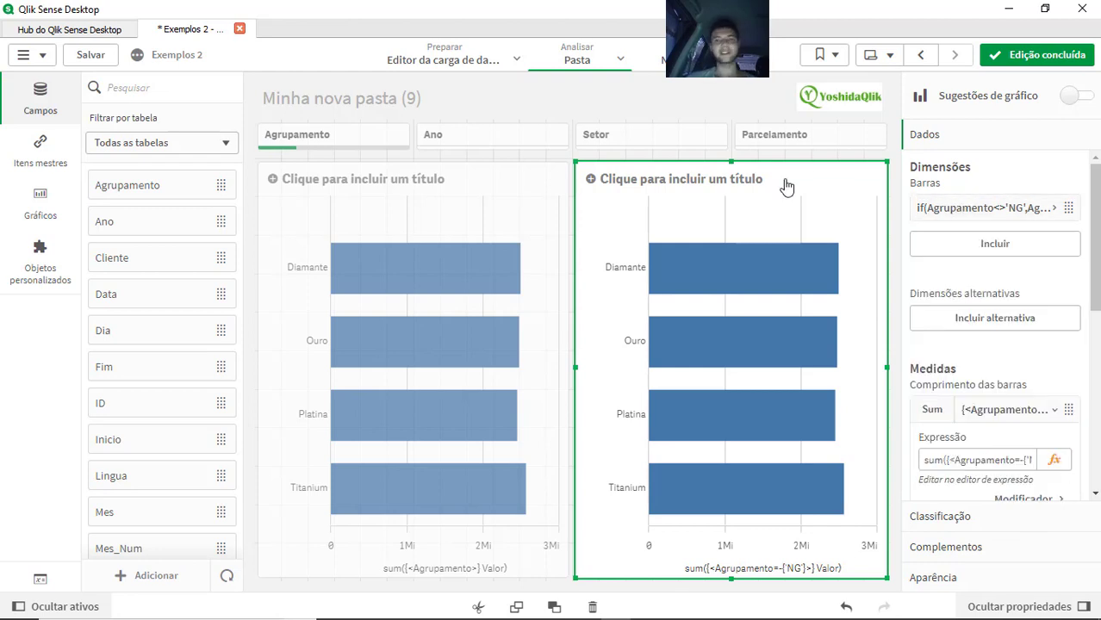
right_click(988, 414)
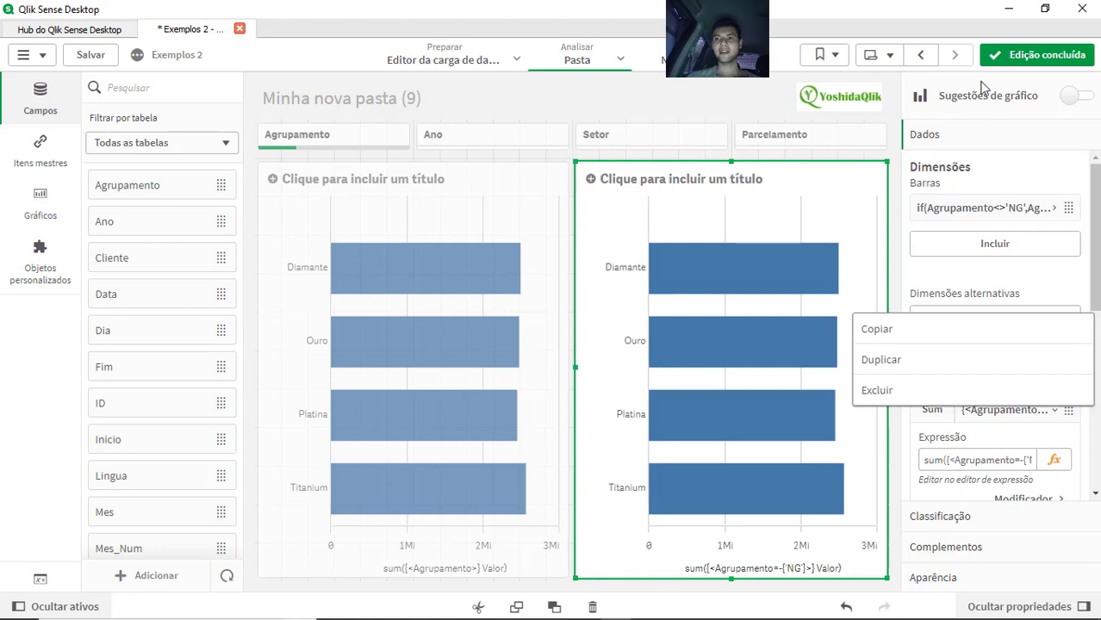
click(1043, 54)
click(1042, 55)
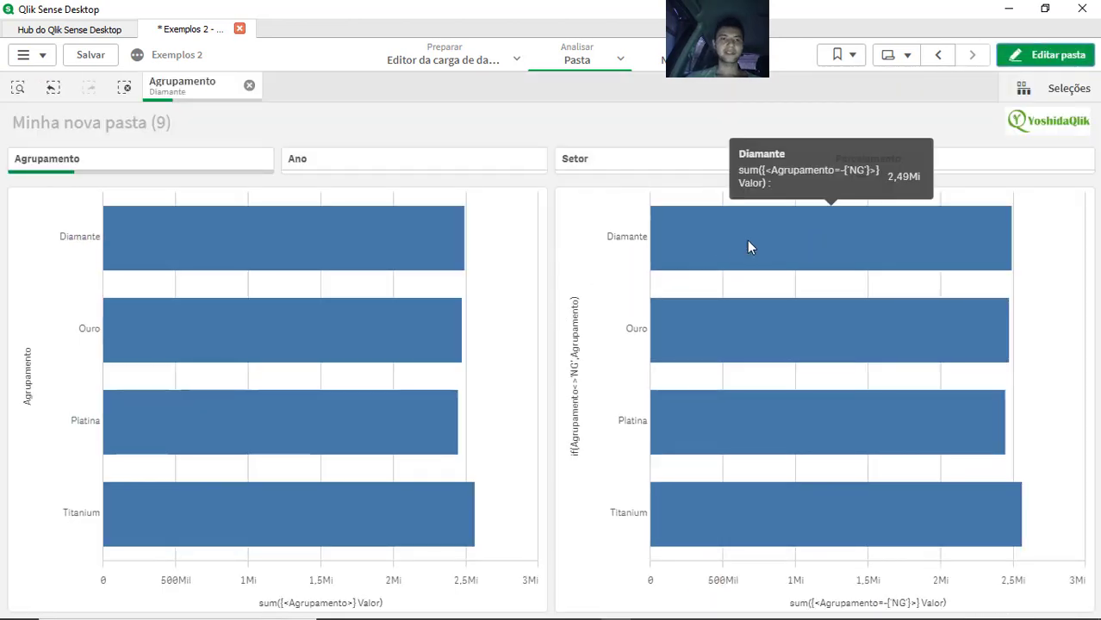
Step: Clear the Agrupamento selection, and select and confirm Diamante in the chart with the calculated dimension
click(249, 85)
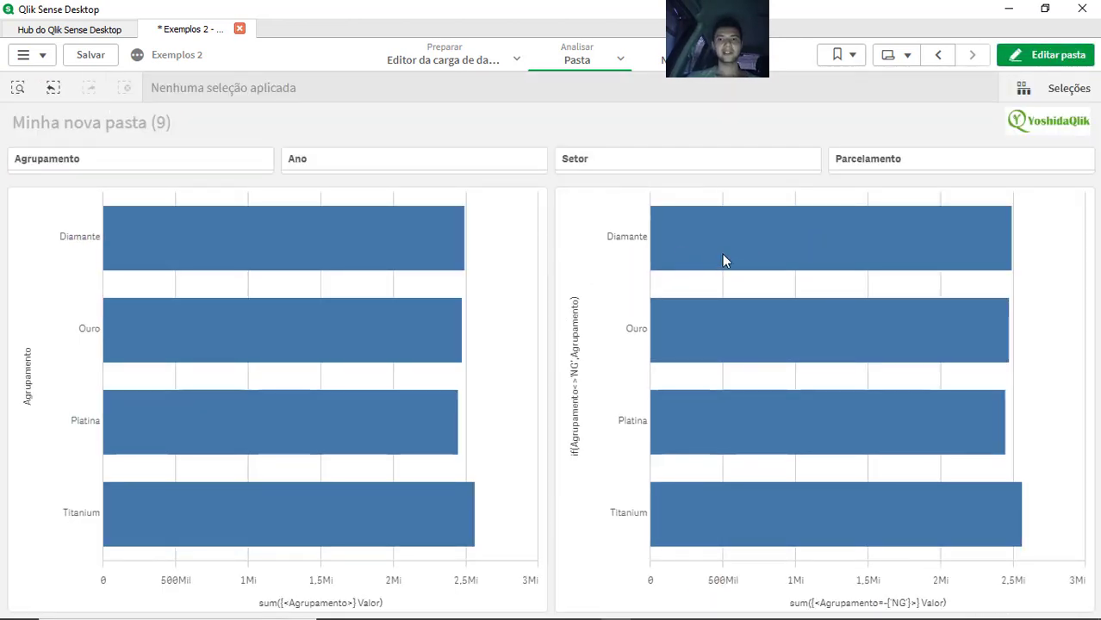
click(722, 254)
click(1068, 177)
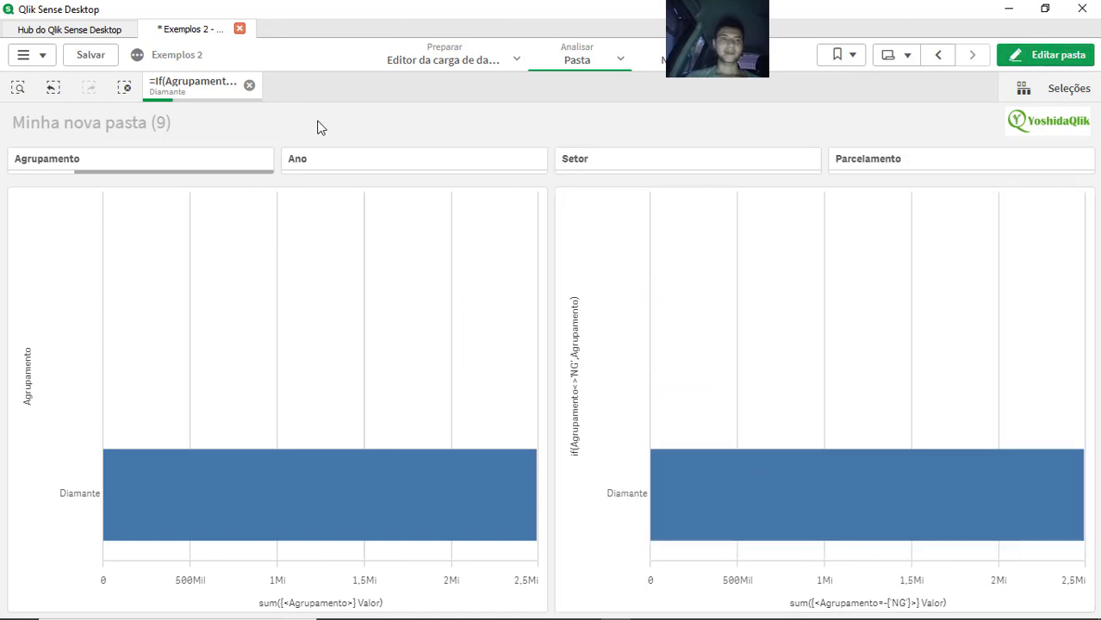
Step: In the measure of the chart with the calculated dimension, add the set identifier 1 and delete the Agrupamento=-{'NG'} modifier
click(1053, 59)
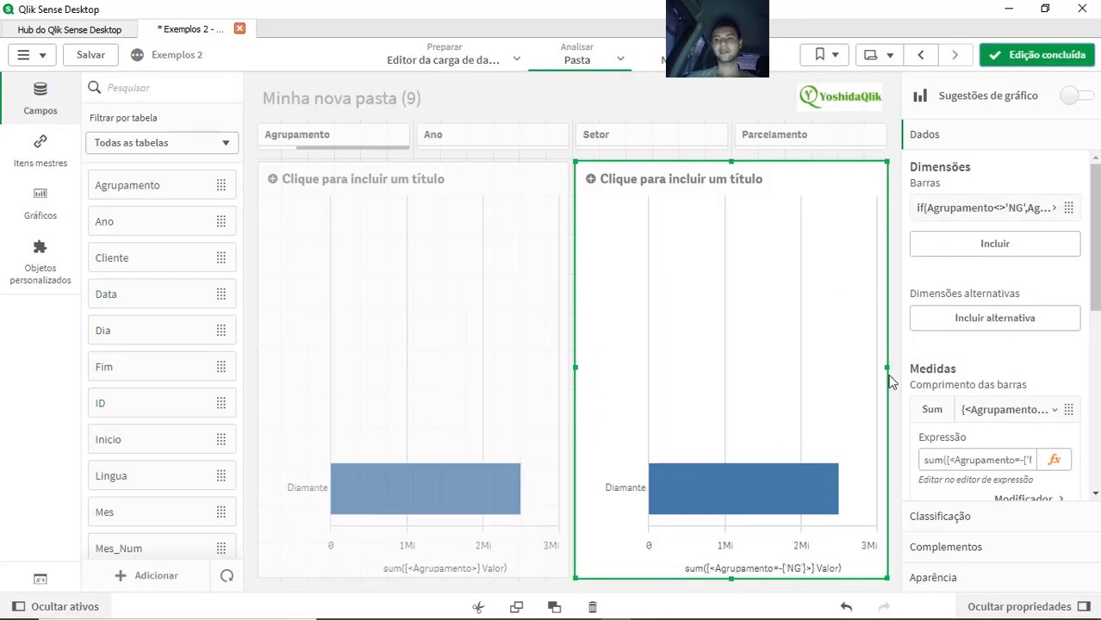
click(1054, 460)
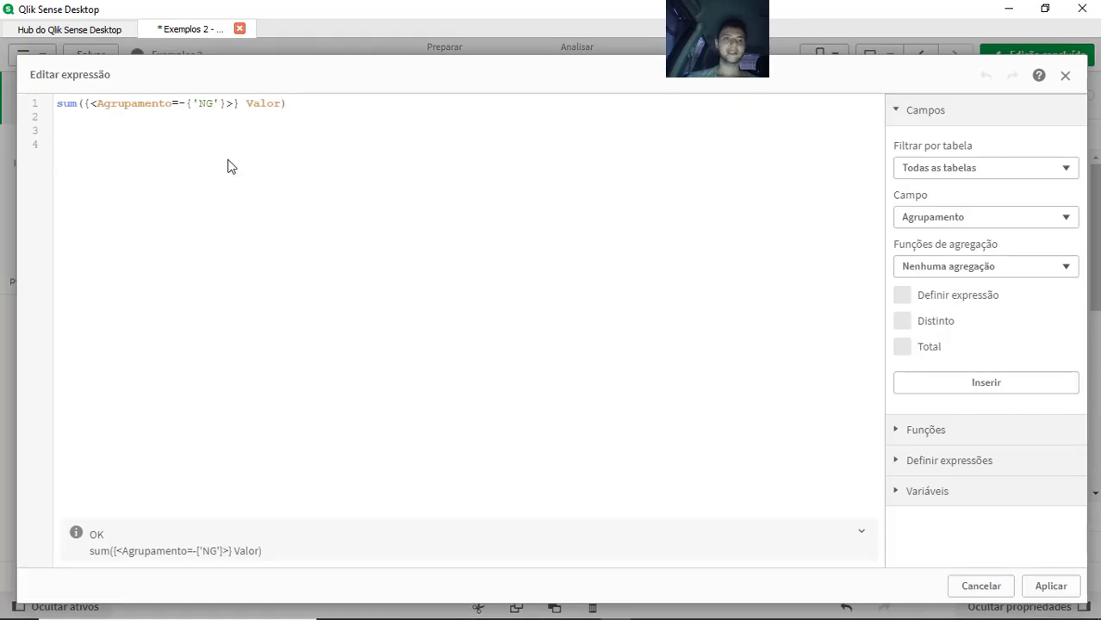
click(118, 104)
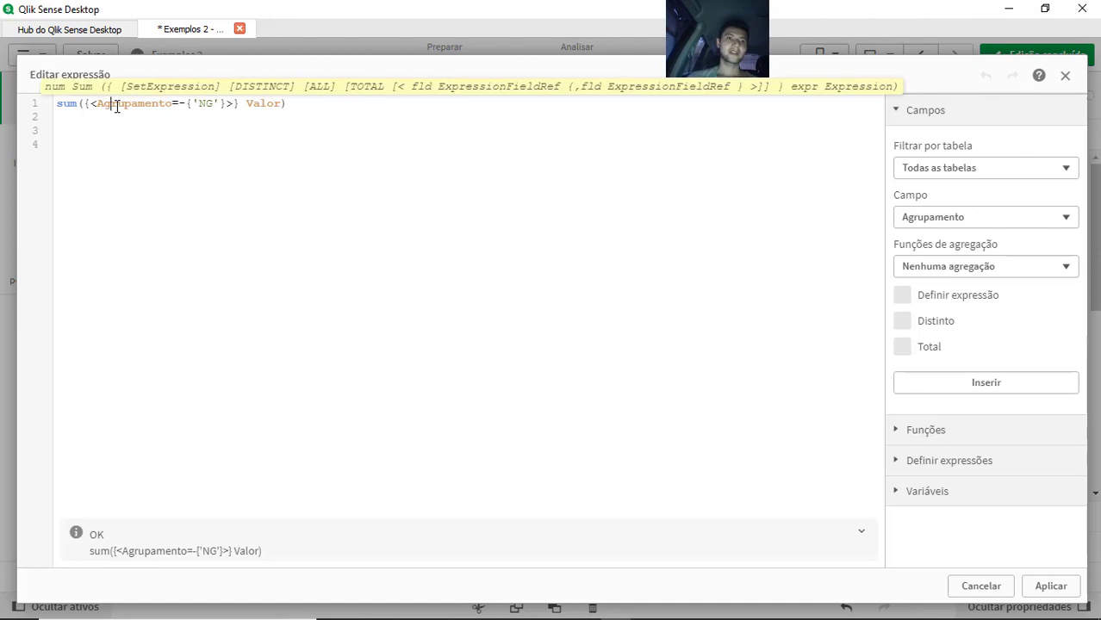
text(1)
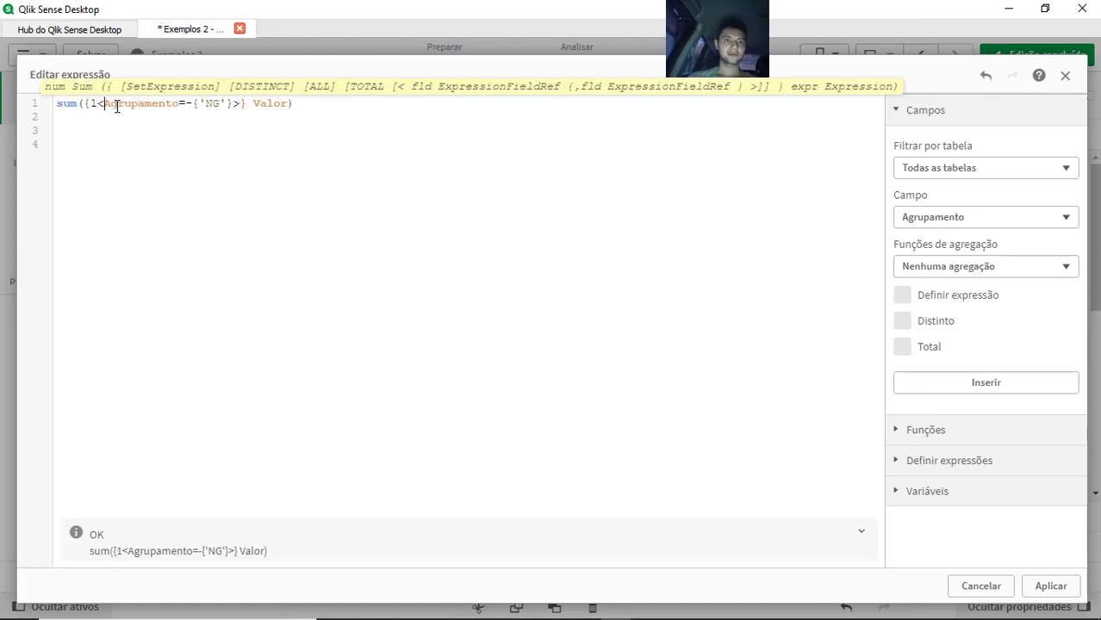
key(shift+Right)
key(shift+Right)
key(shift+Right)
key(shift+Right)
key(shift+Right)
key(shift+Right)
key(shift+Right)
key(shift+Right)
key(shift+Right)
key(shift+Right)
key(shift+Right)
key(shift+Right)
key(shift+Right)
key(shift+Right)
key(shift+Right)
key(shift+Right)
key(shift+Right)
key(shift+Right)
key(shift+Right)
key(shift+Right)
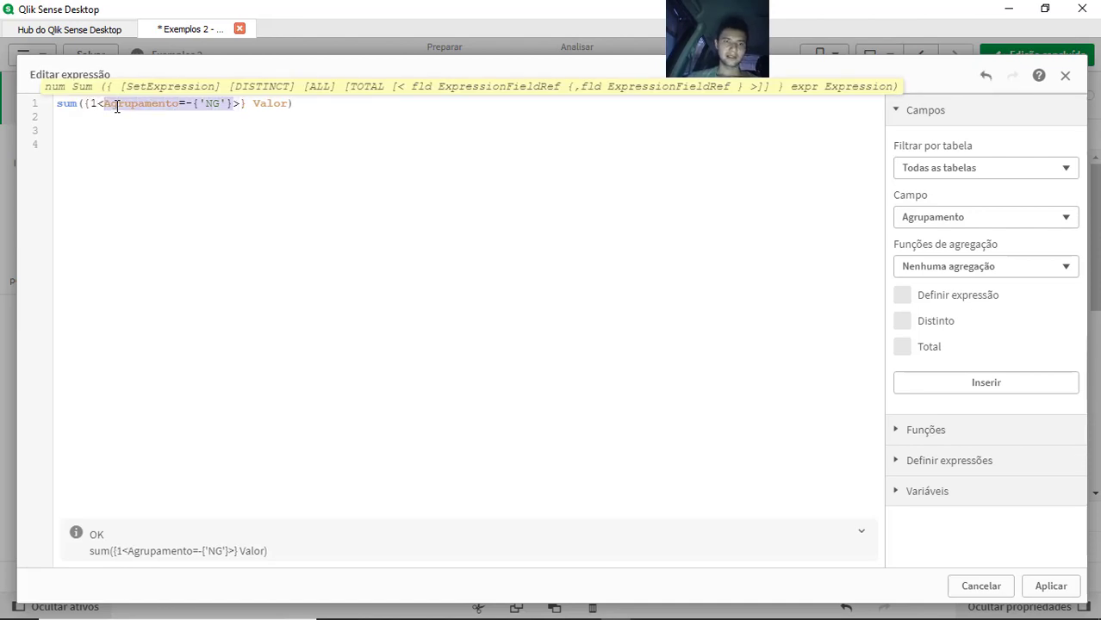
key(Delete)
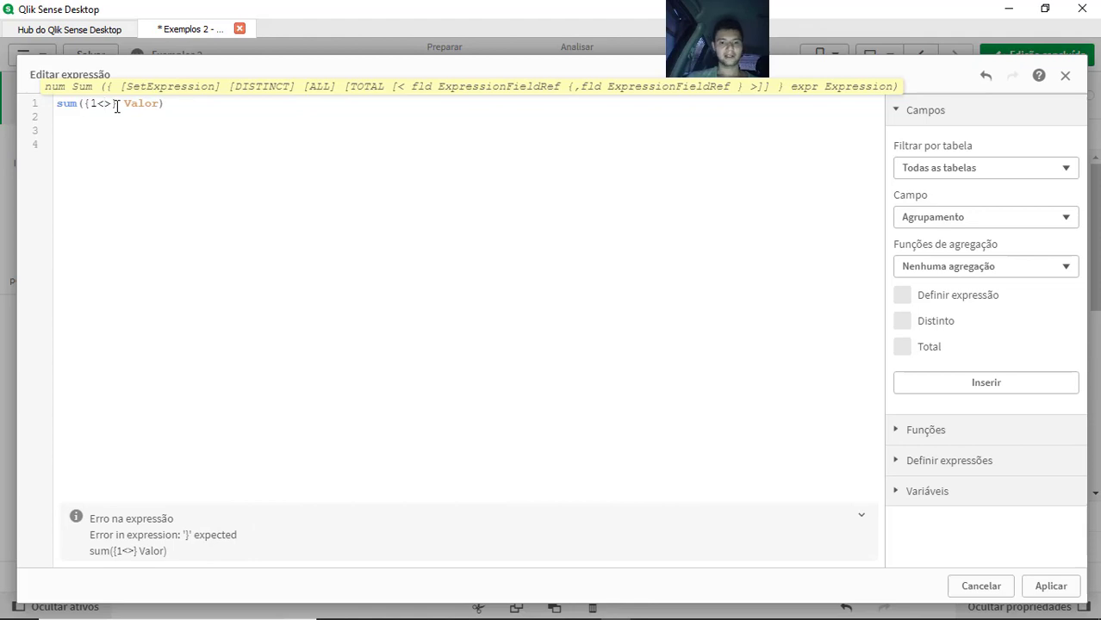
Step: Put the field Agrupamento inside the empty angle brackets so the measure reads sum({1<Agrupamento>} Valor)
text(agru)
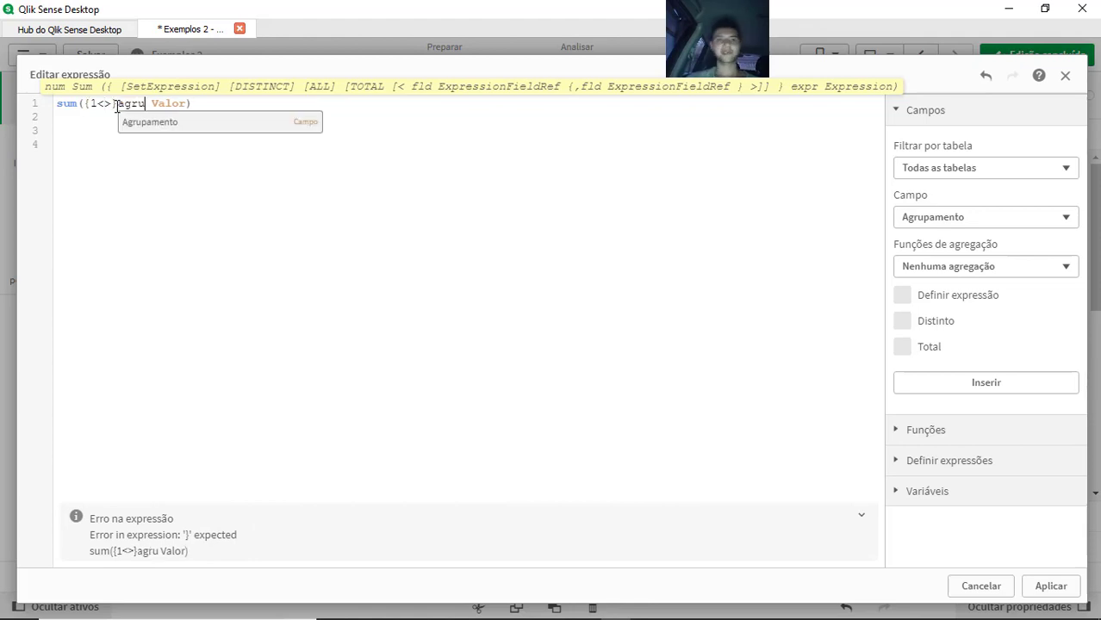
key(Return)
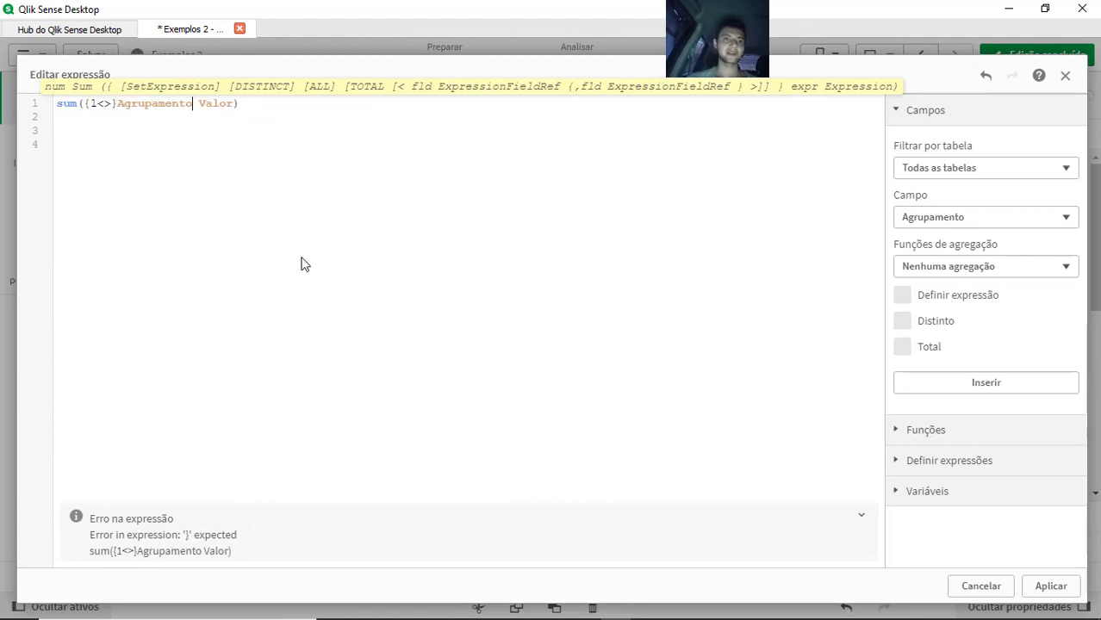
key(shift+Left)
key(shift+Left)
key(shift+Left)
key(shift+Left)
key(shift+Left)
key(shift+Left)
key(shift+Left)
key(shift+Left)
key(shift+Left)
key(shift+Left)
key(shift+Left)
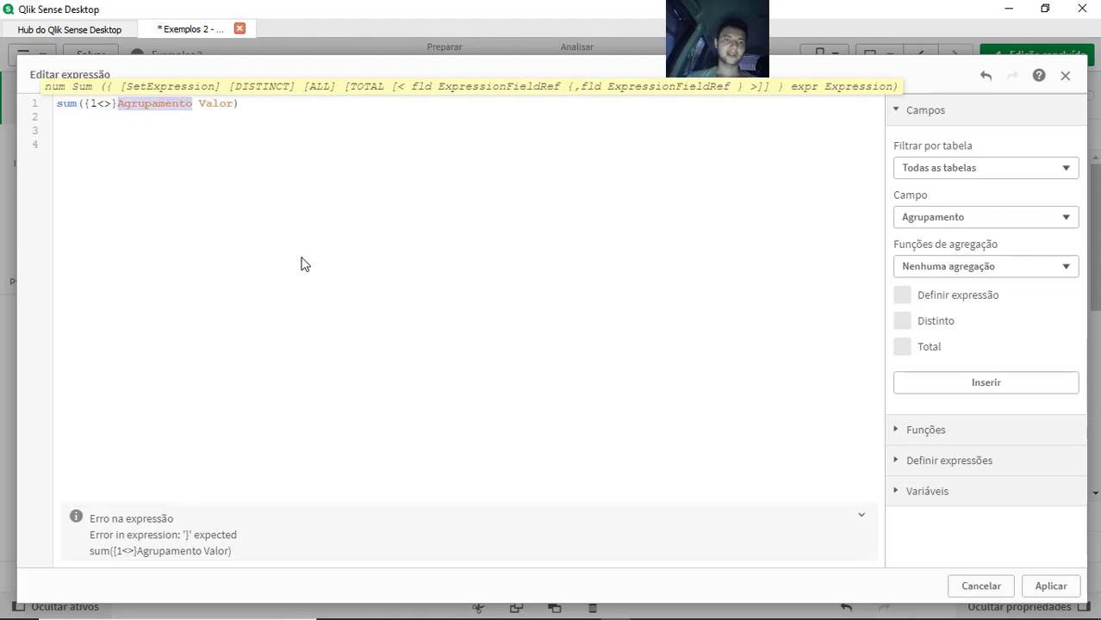
key(ctrl+x)
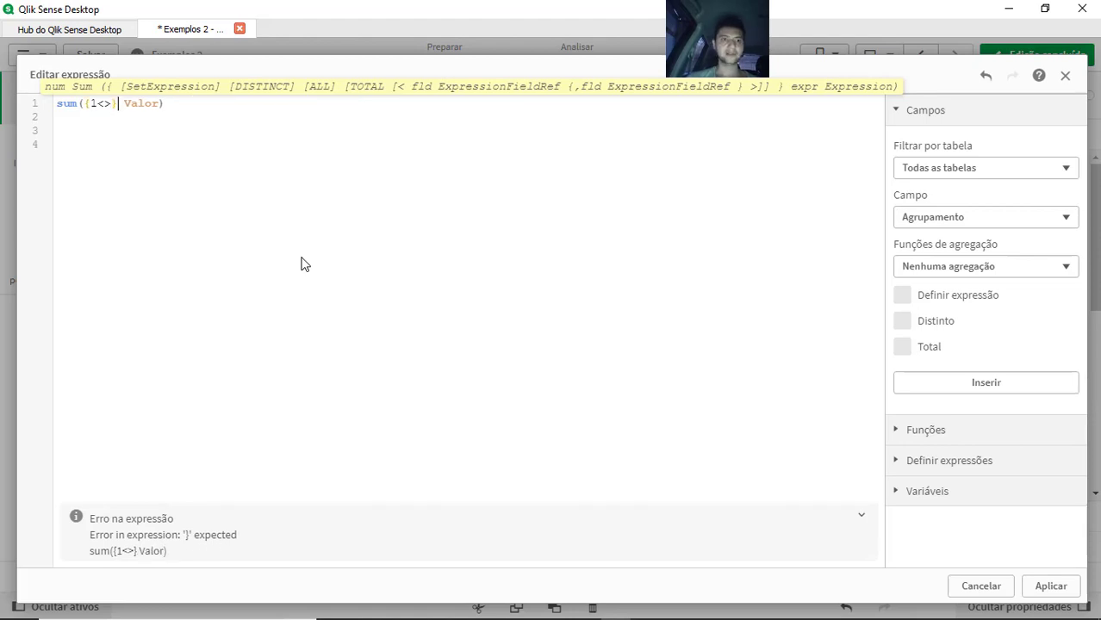
key(Left)
key(Left)
key(ctrl+v)
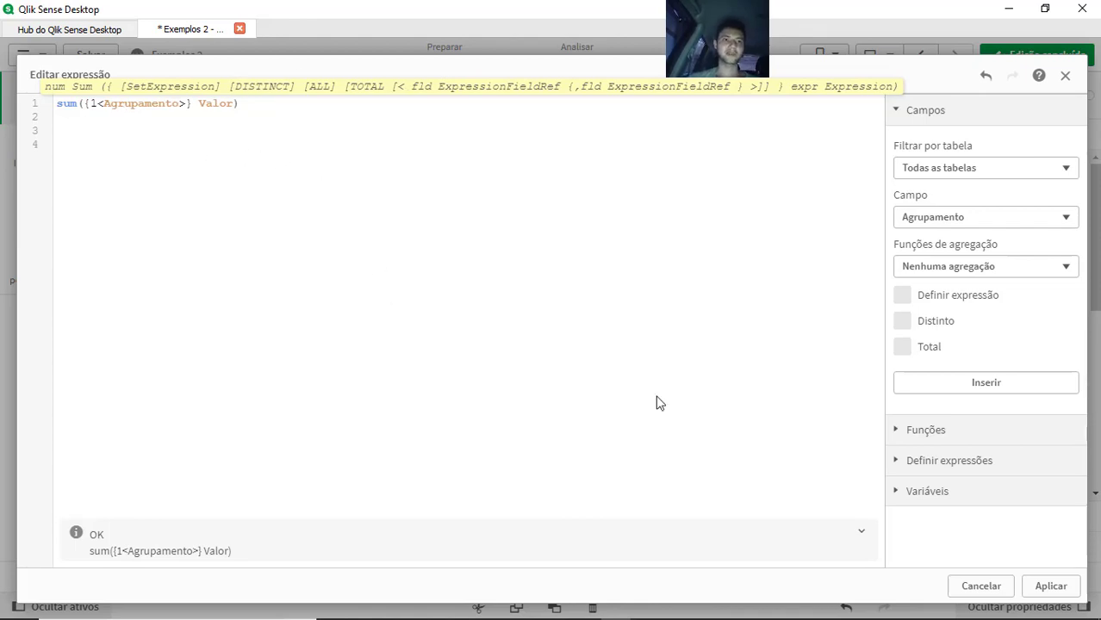
Step: Apply the edited measure, finish editing the sheet and save the app
click(1048, 586)
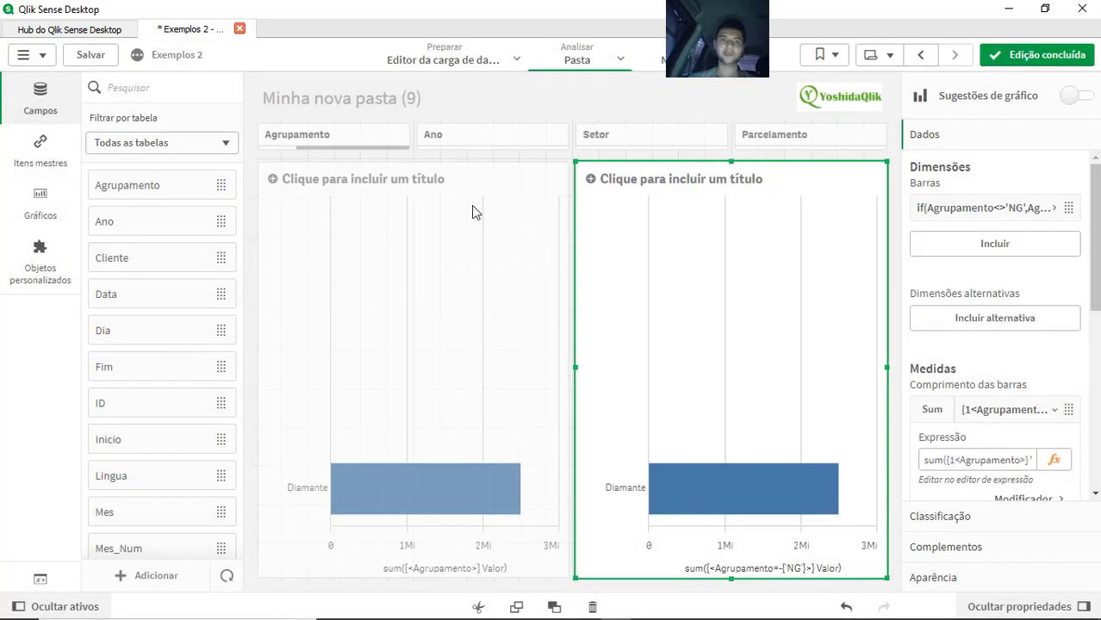
click(1032, 53)
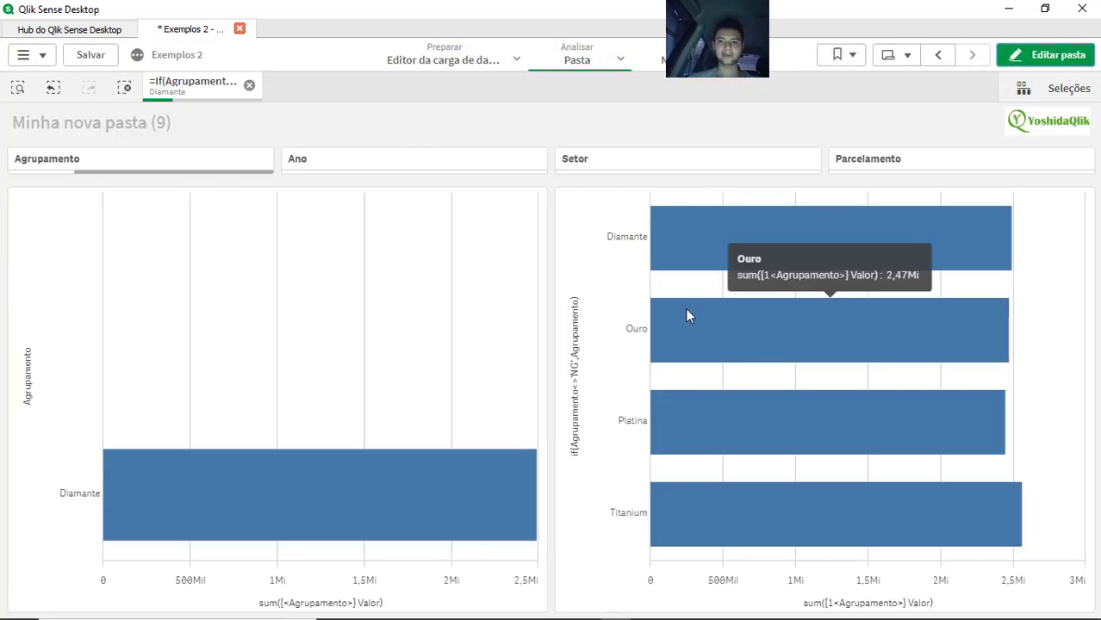
click(91, 57)
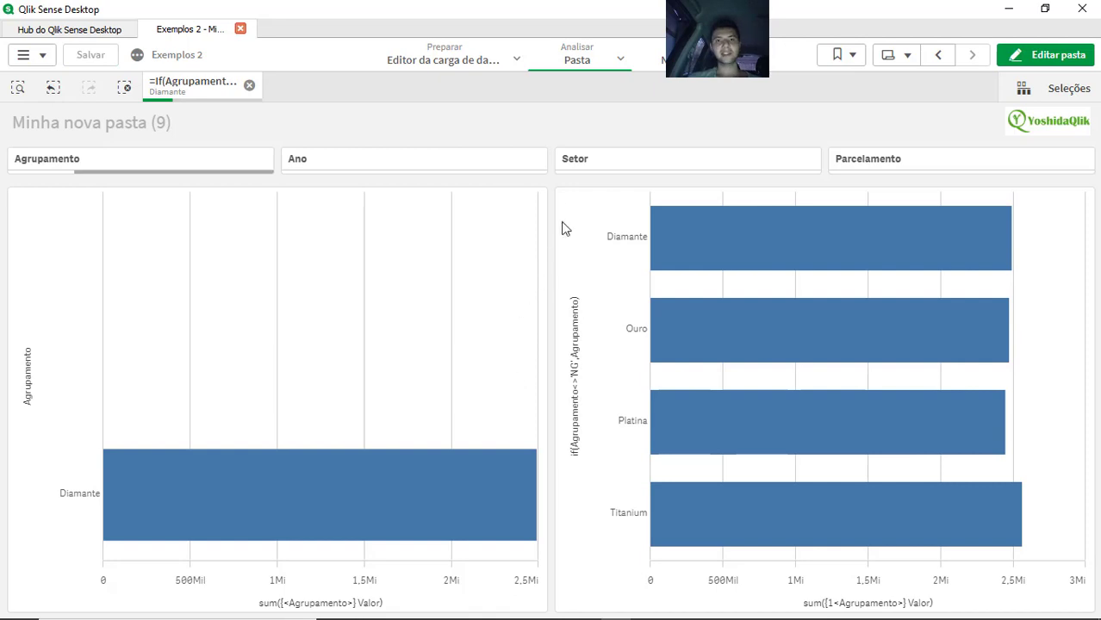
Step: Filter the sheet by Amarelo in Setor, confirm the selection, and compare the bars in both charts
click(617, 174)
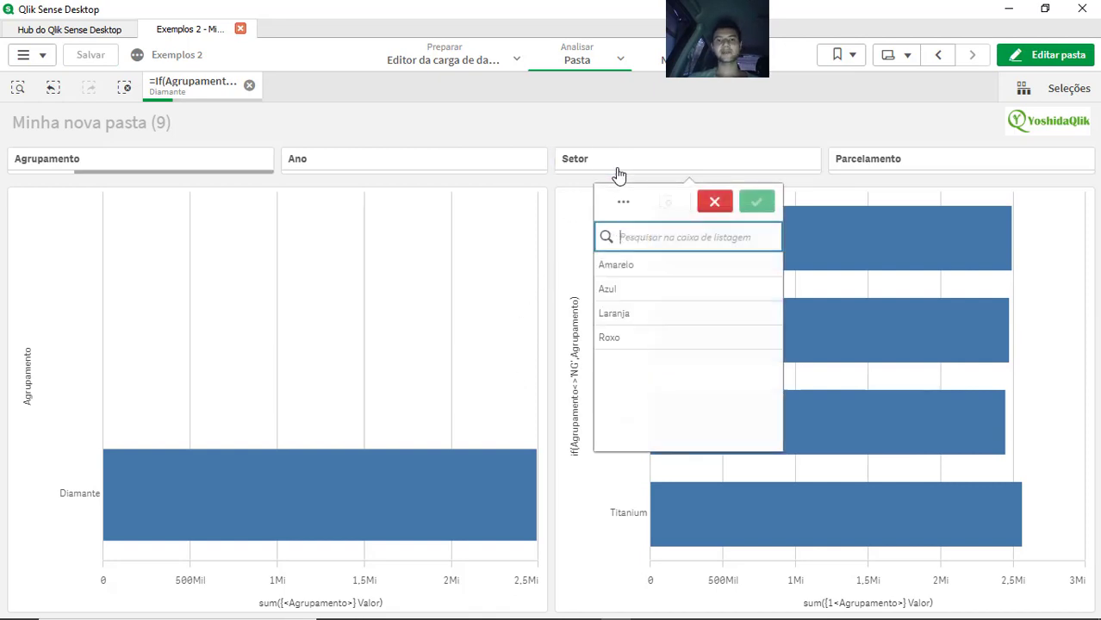
click(659, 268)
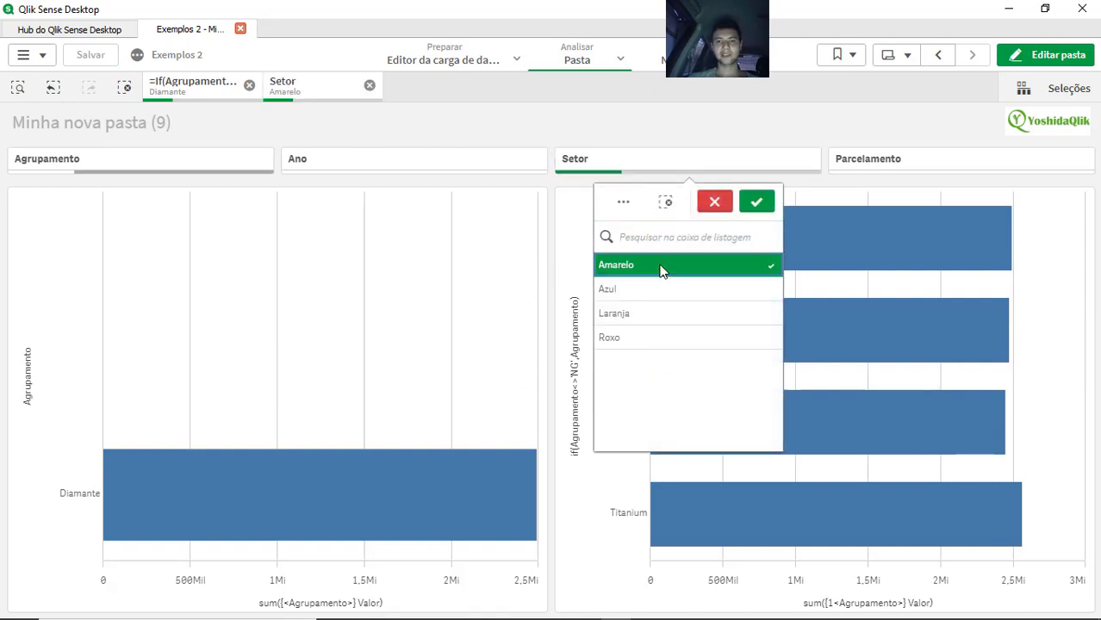
click(757, 203)
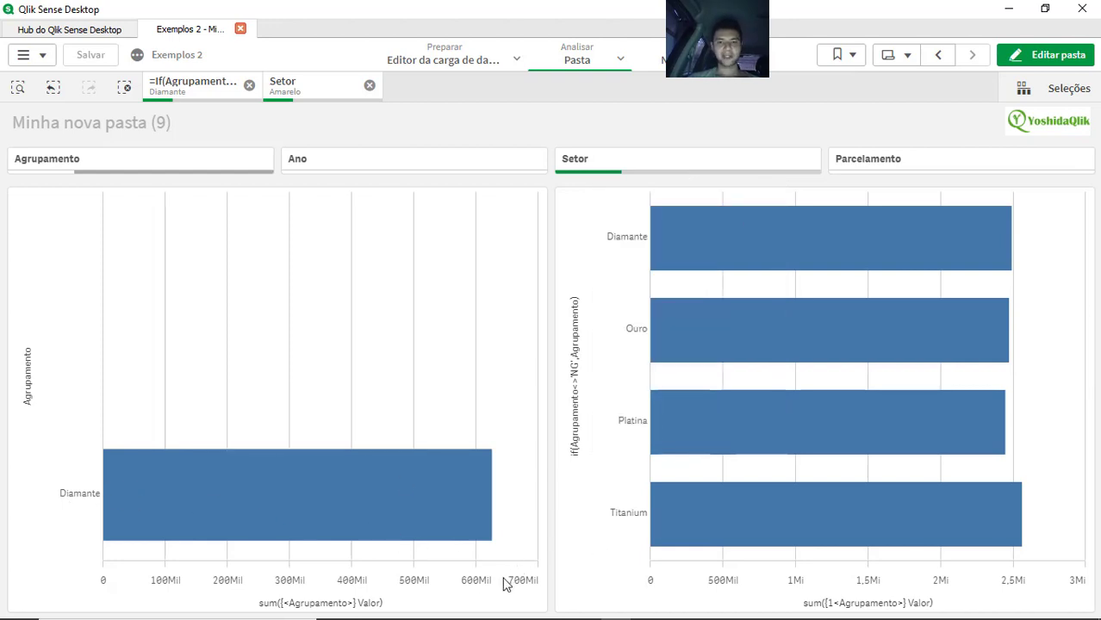
mouse_move(475, 533)
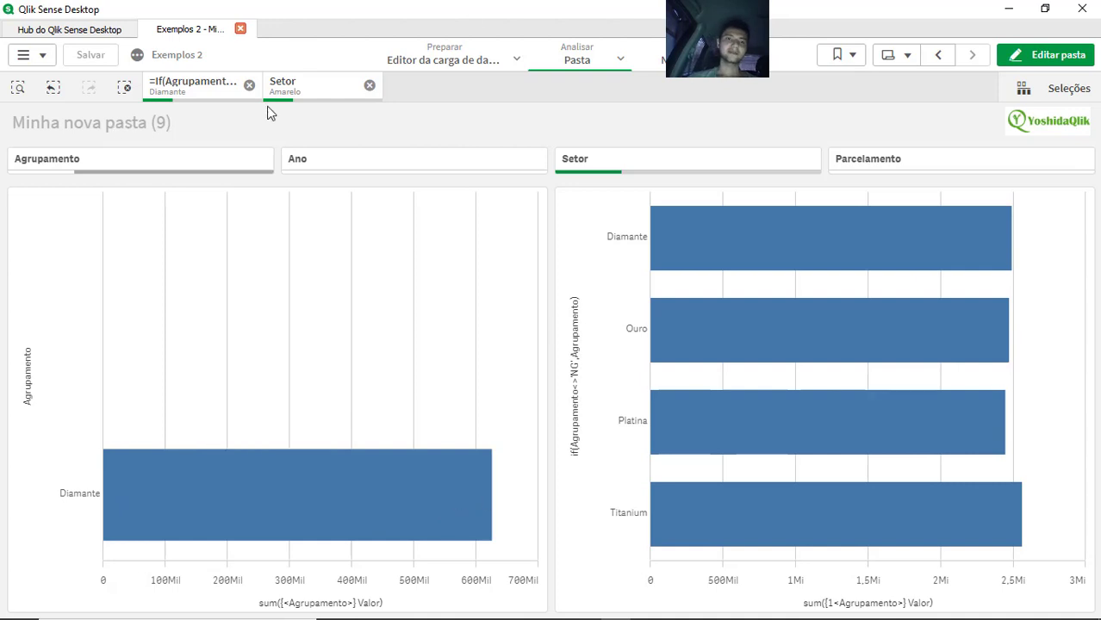
mouse_move(777, 248)
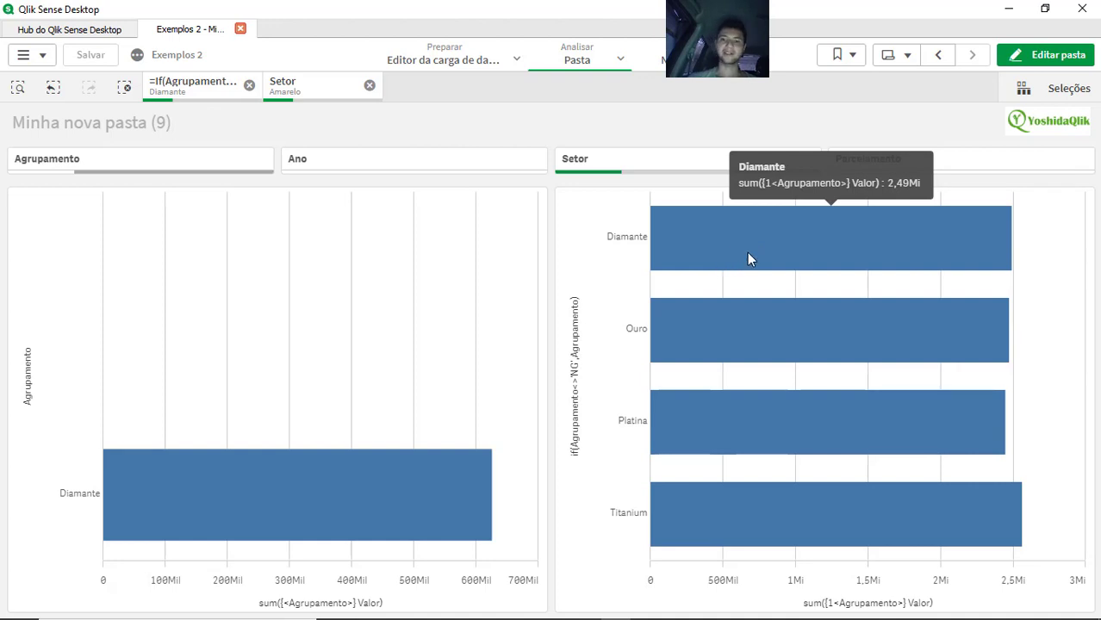
Step: Reopen the measure expression of the chart with the calculated dimension and remove Agrupamento from its set modifier
click(1028, 64)
click(733, 339)
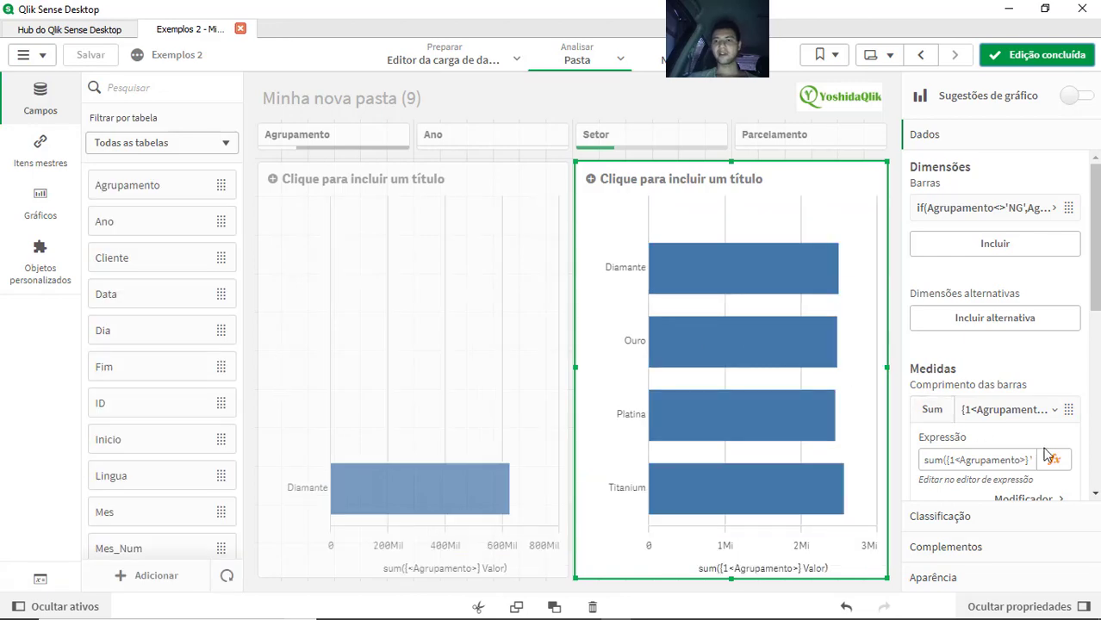
click(1052, 458)
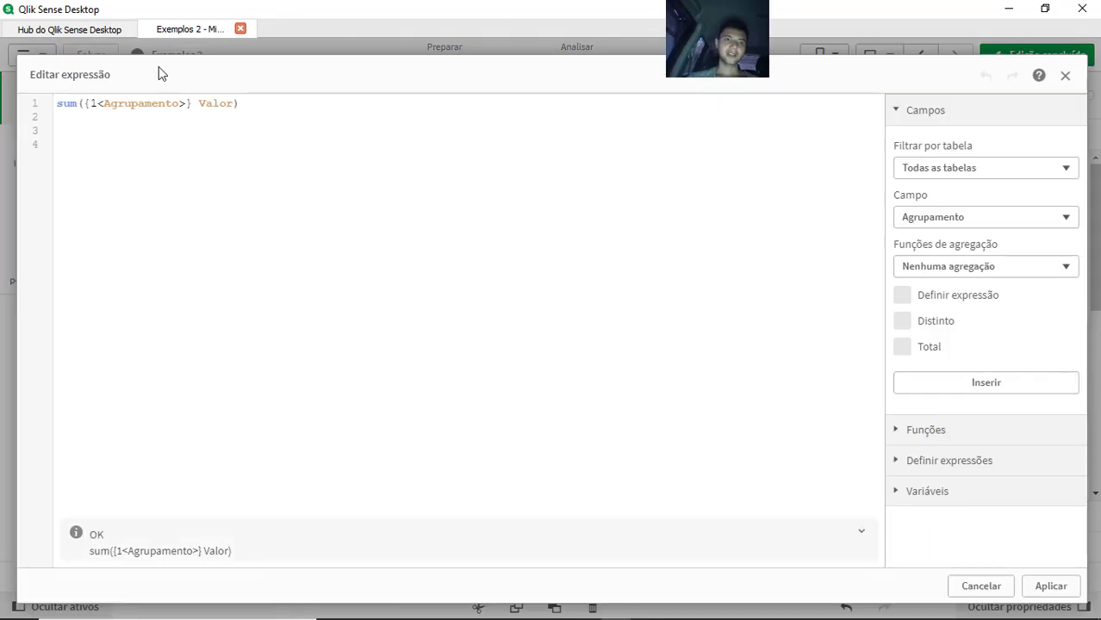
click(179, 104)
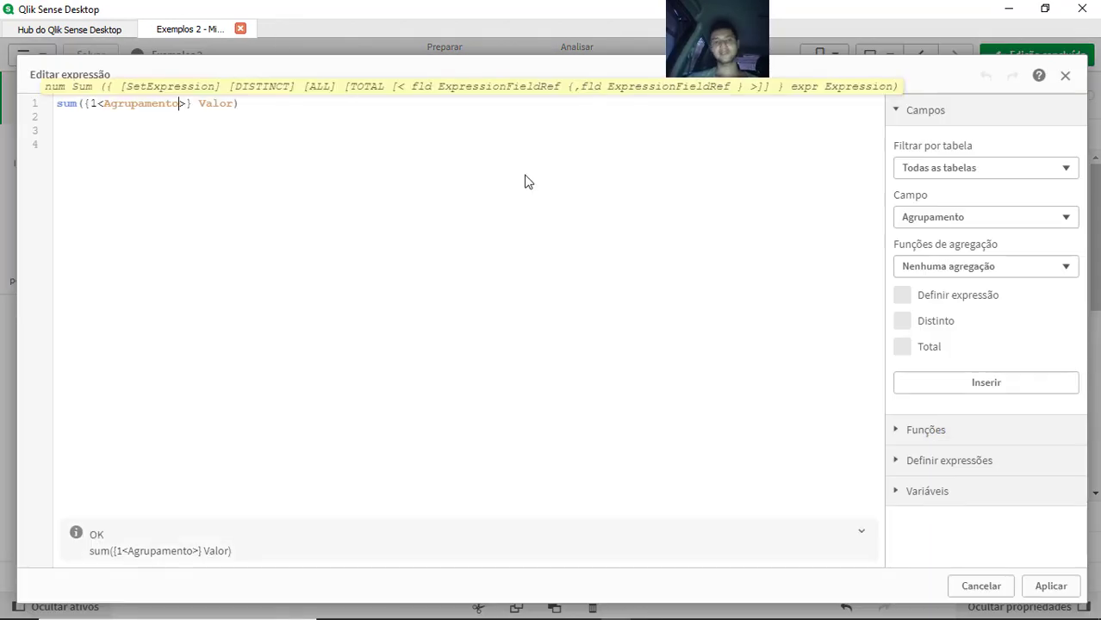
text(,)
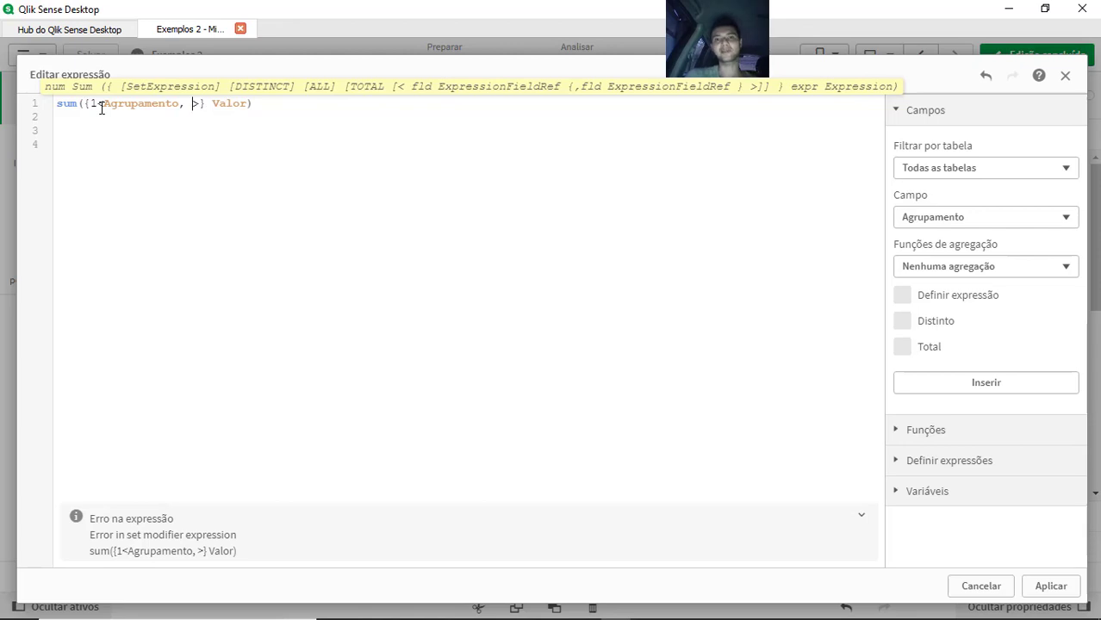
key(shift+Left)
key(shift+Left)
key(shift+Left)
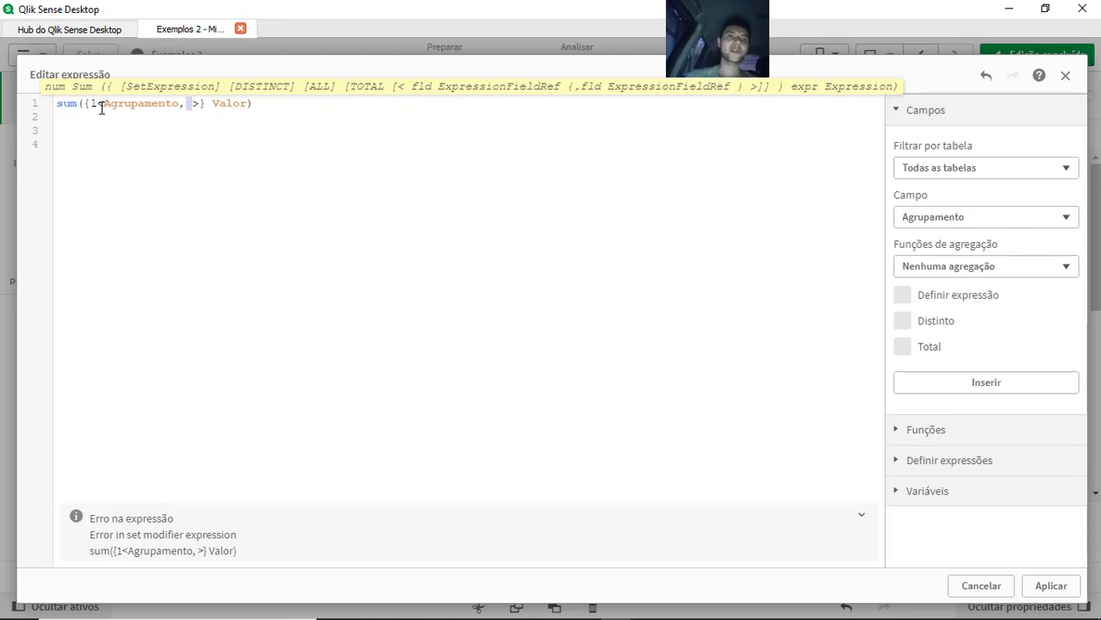
key(shift+Left)
key(shift+Left)
key(shift+Left)
key(shift+Left)
key(shift+Left)
key(shift+Left)
key(shift+Left)
key(shift+Left)
key(shift+Left)
key(shift+Left)
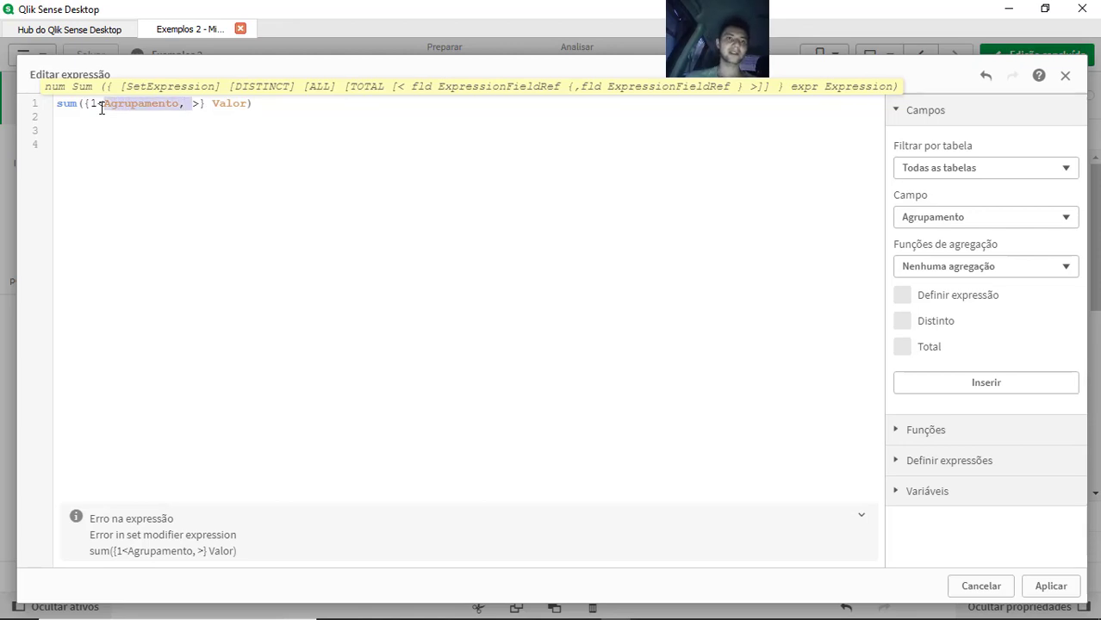
key(BackSpace)
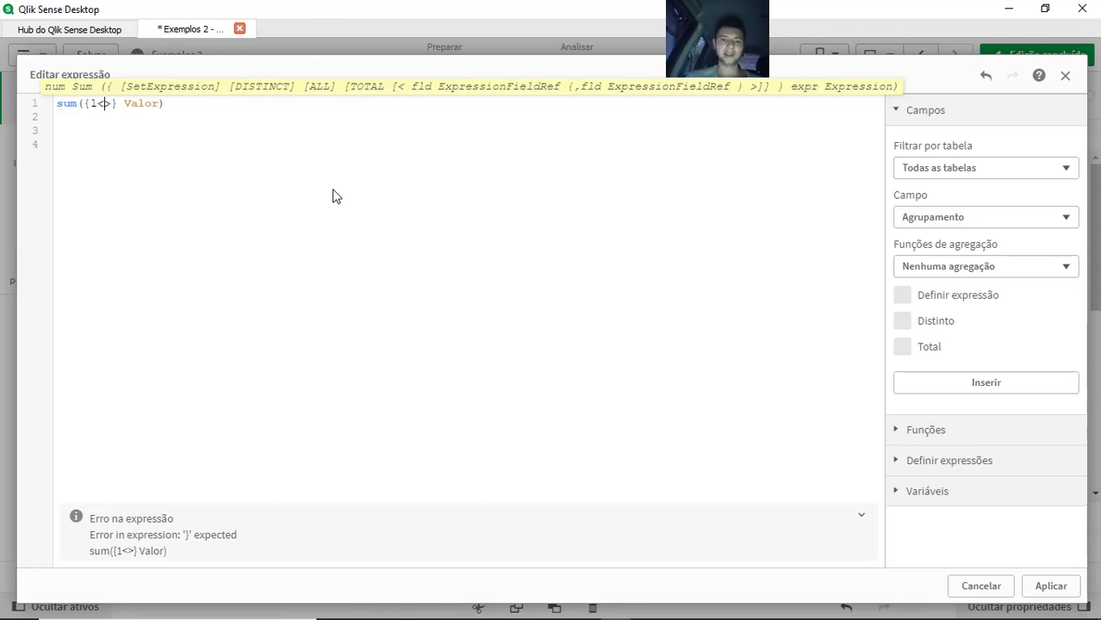
Step: Enter the modifier Setor=$::Setor so the expression reads sum({1<Setor=$::Setor>} Valor)
text(Setor)
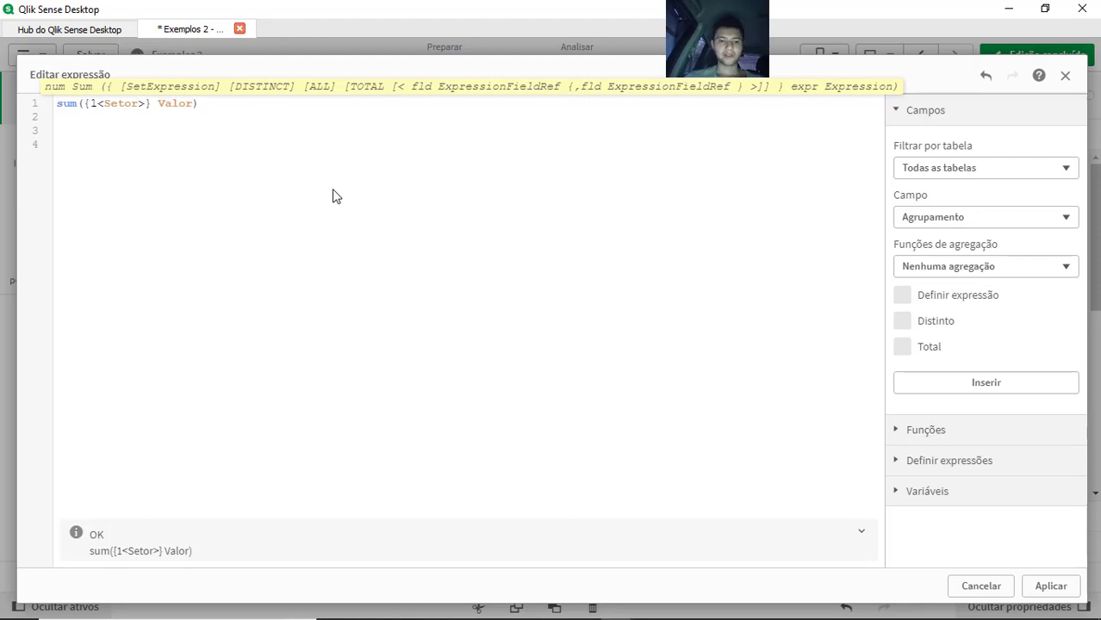
text(=)
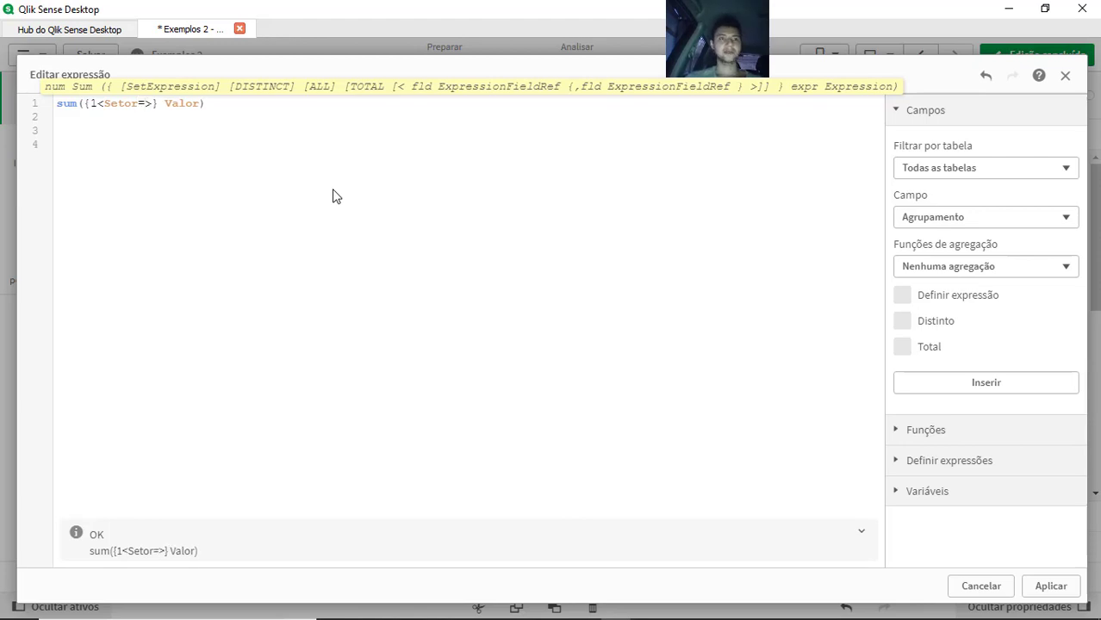
text($)
text(::)
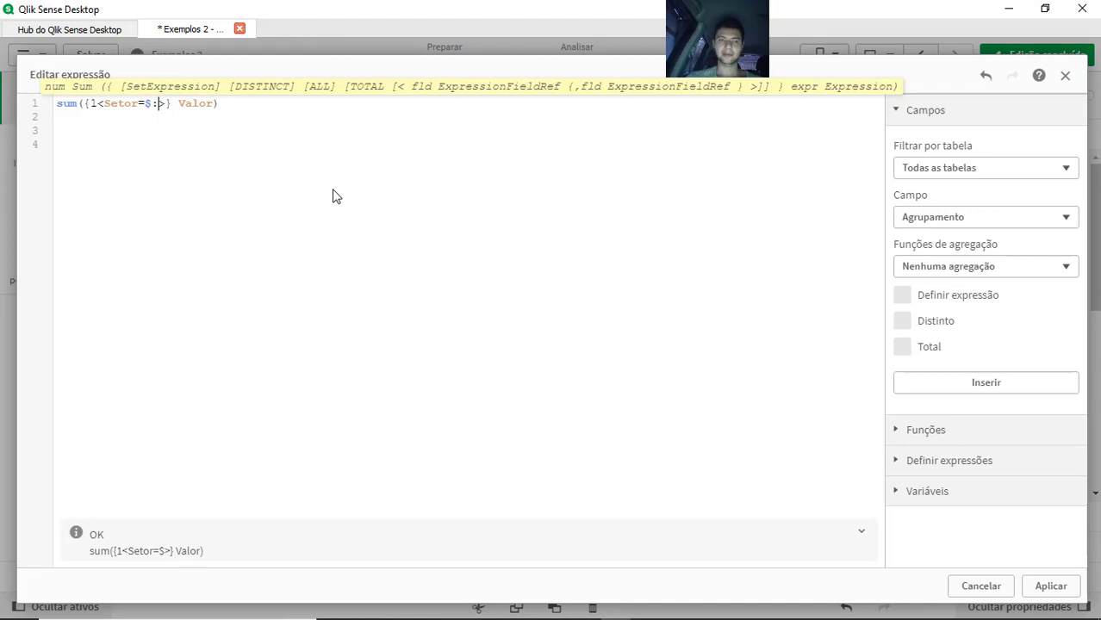
text(se)
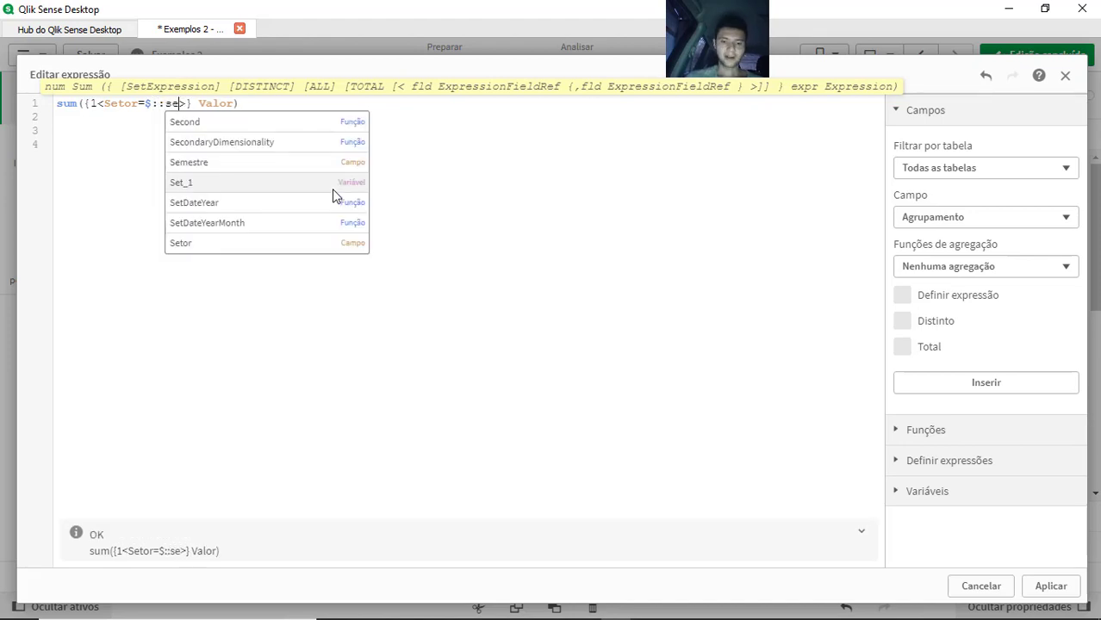
text(to)
click(336, 197)
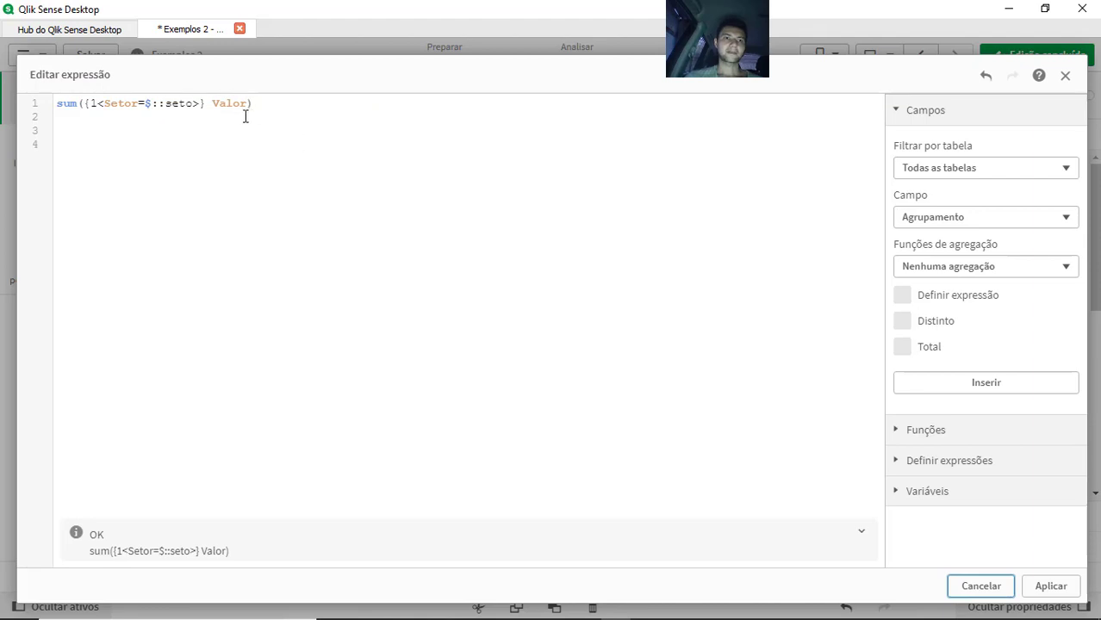
click(186, 107)
key(Return)
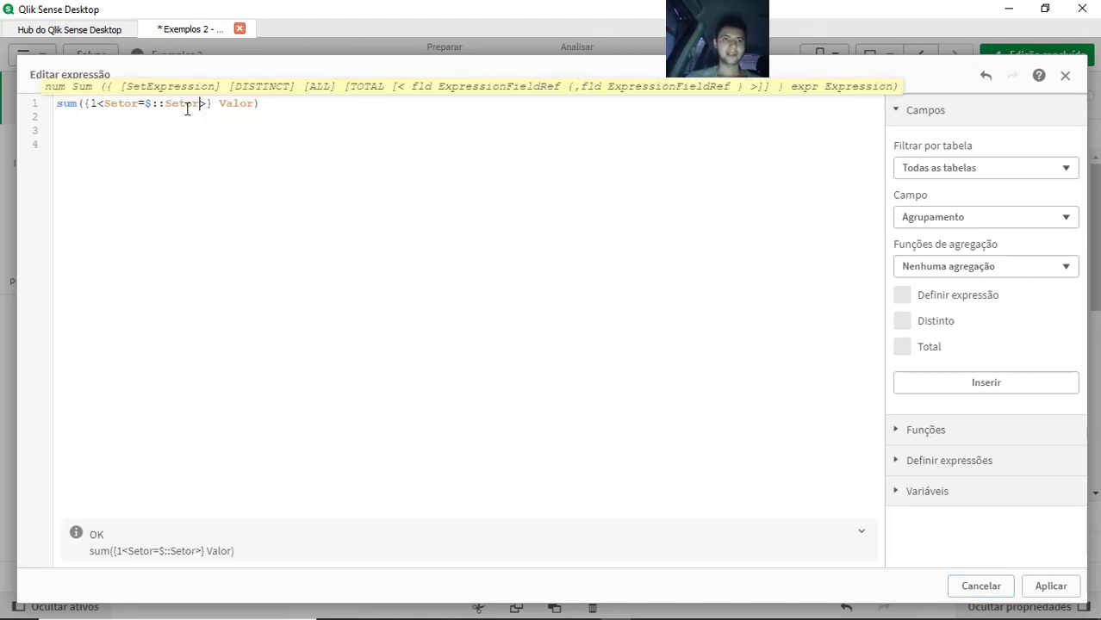
click(352, 246)
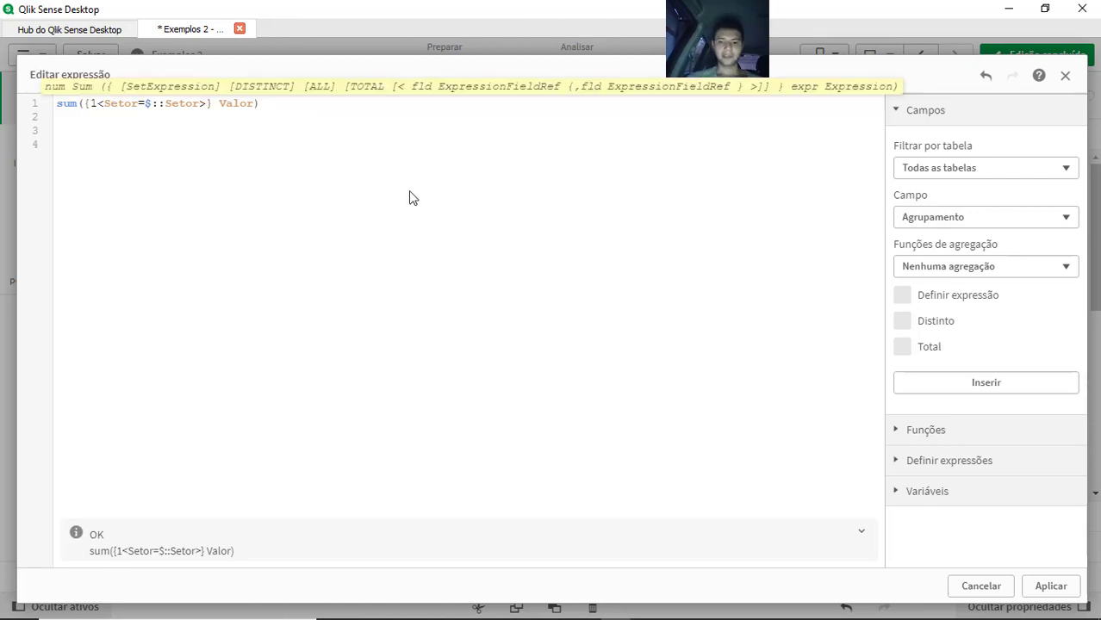
Step: Add the modifier Parcelamento=$::Parcelamento after Setor so the expression reads sum({1<Setor=$::Setor, Parcelamento=$::Parcelamento>} Valor)
text(, PA)
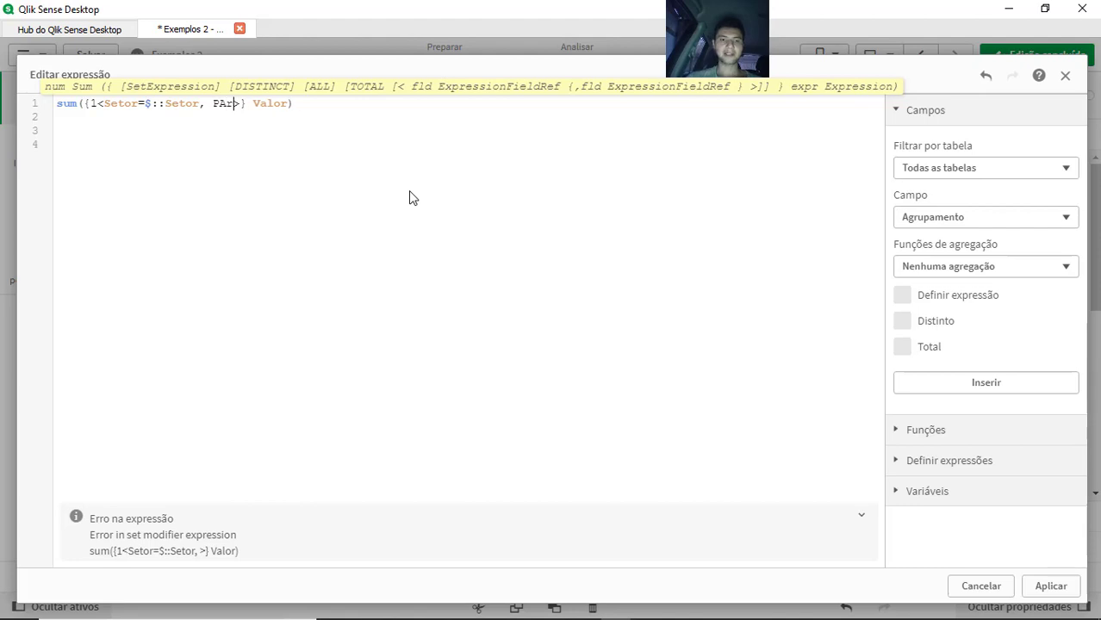
key(BackSpace)
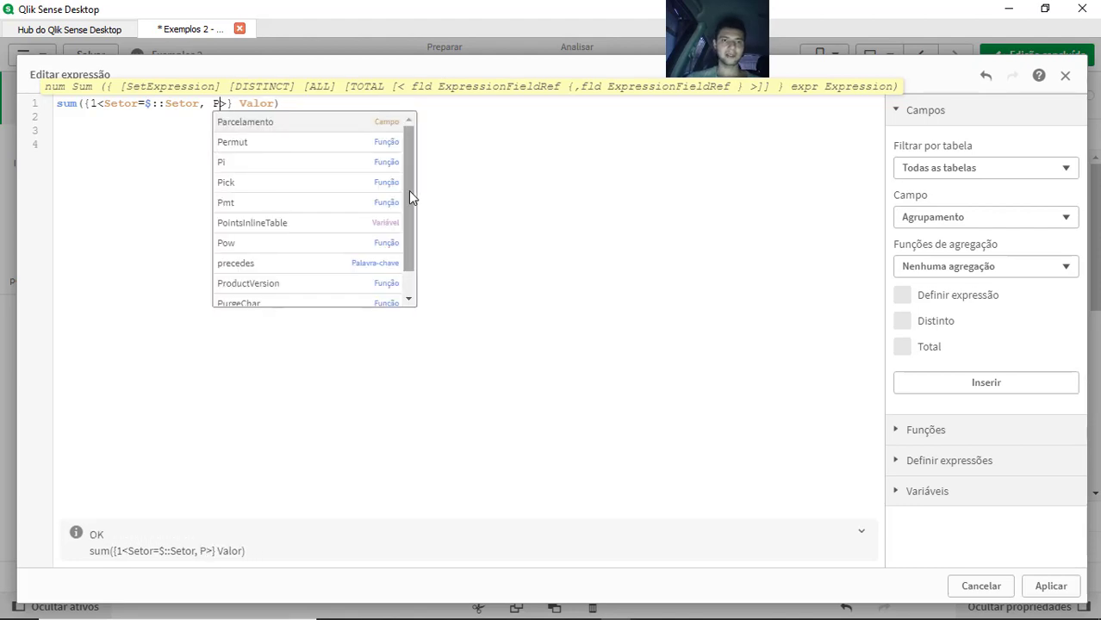
key(Return)
text(=$)
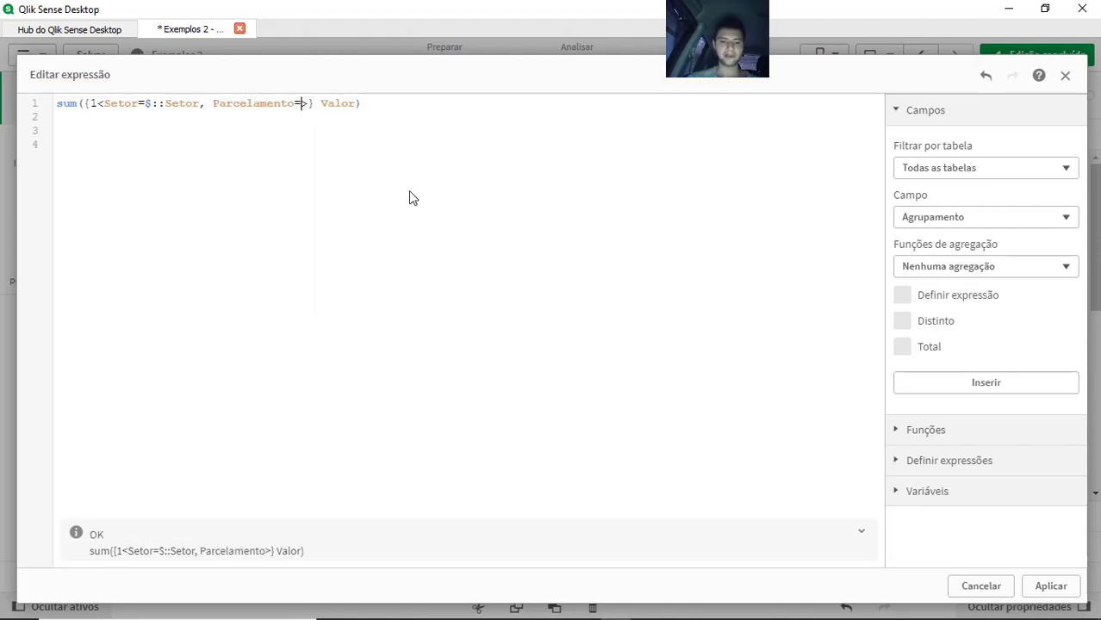
text(::)
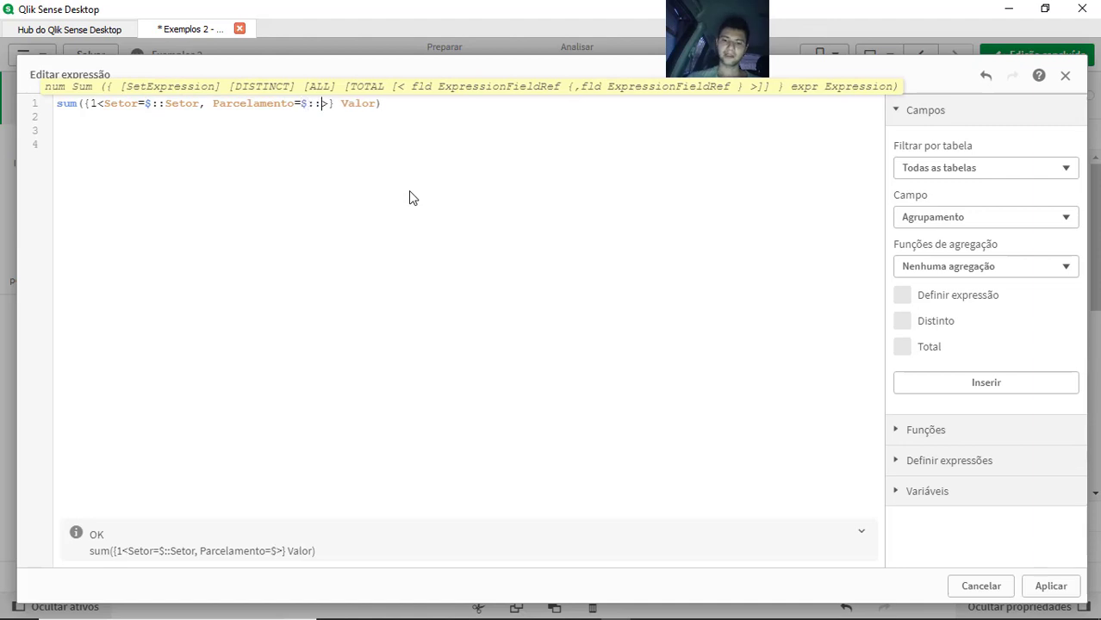
text(Parce)
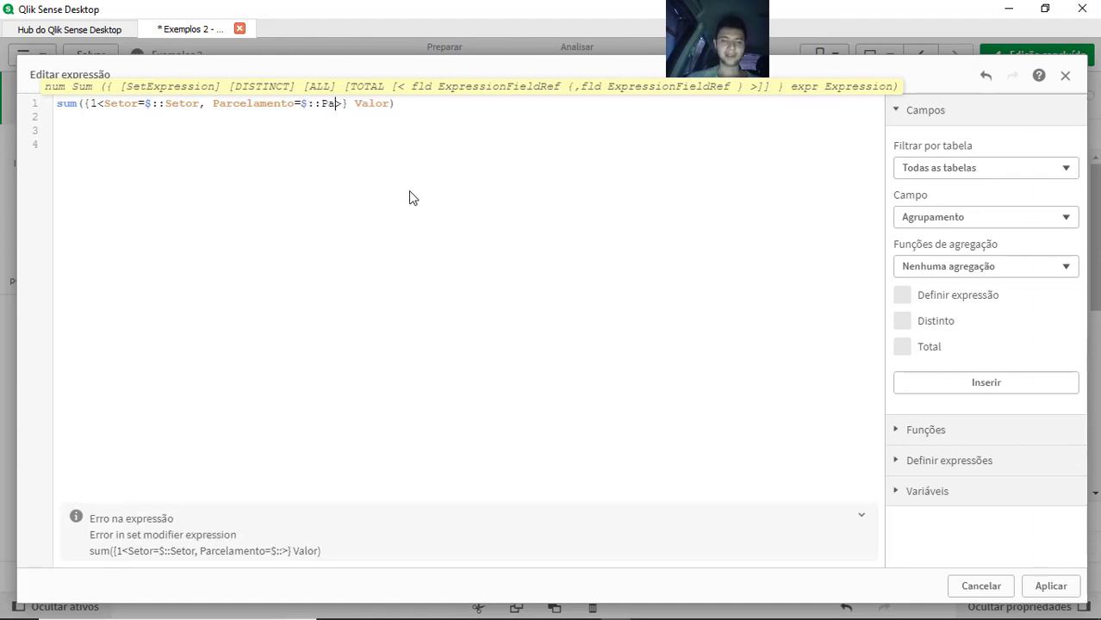
key(Return)
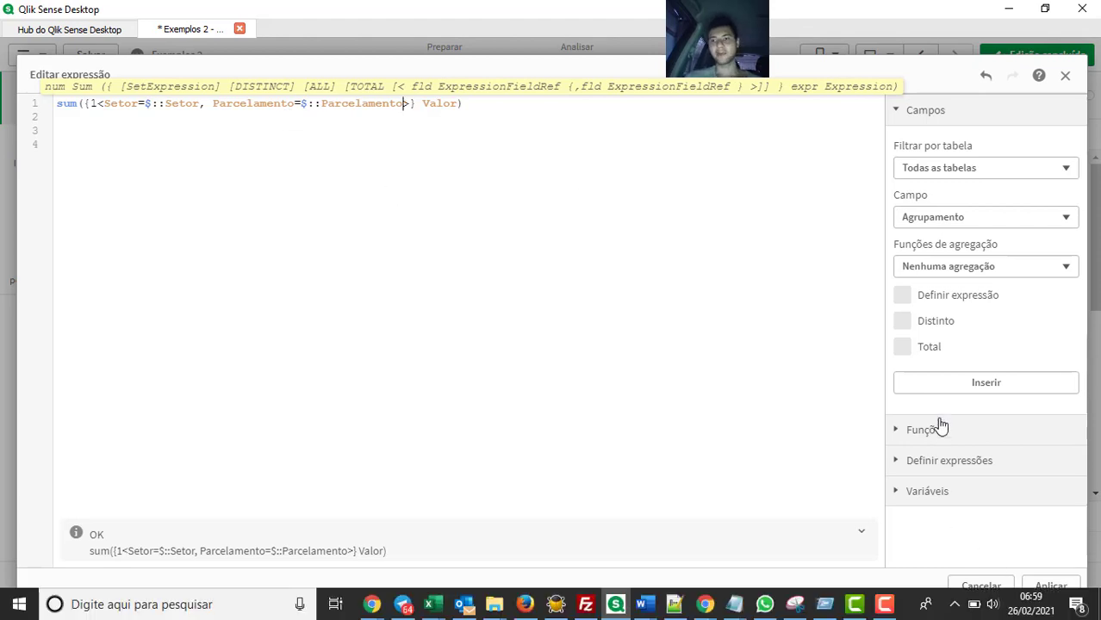
Step: Apply the expression with both modifiers, leave sheet editing and compare the Diamante bars in both charts
key(super)
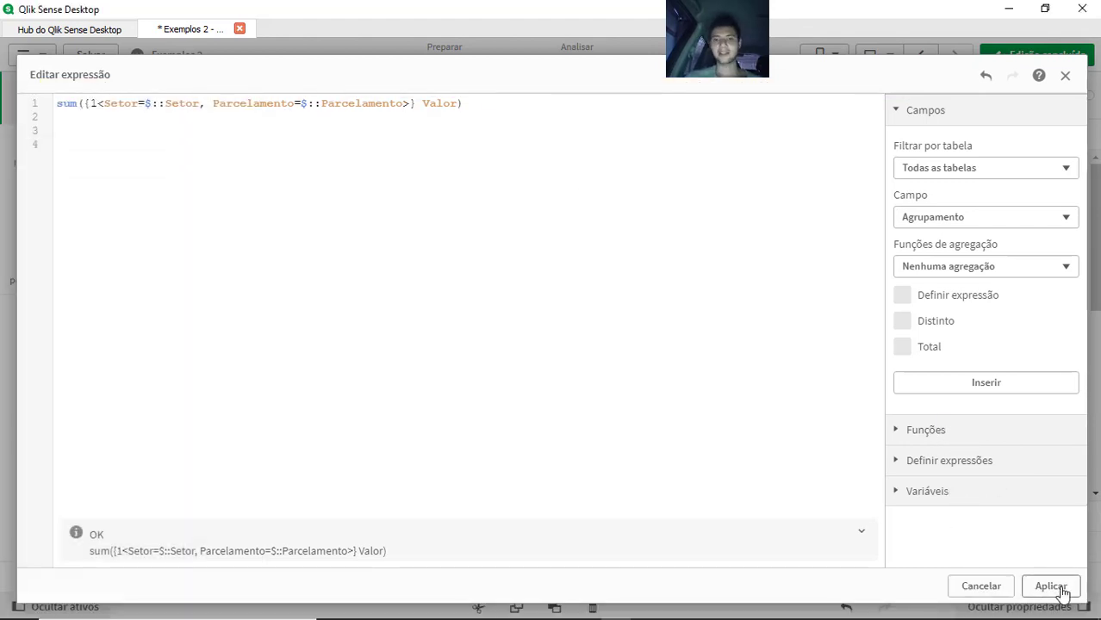
click(1052, 586)
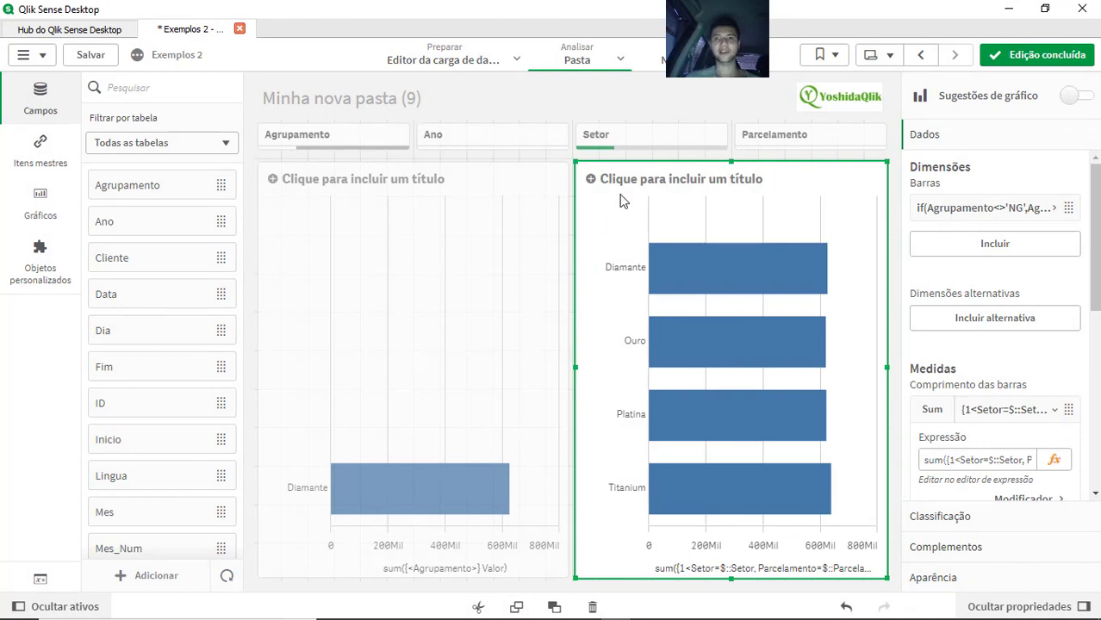
click(1036, 56)
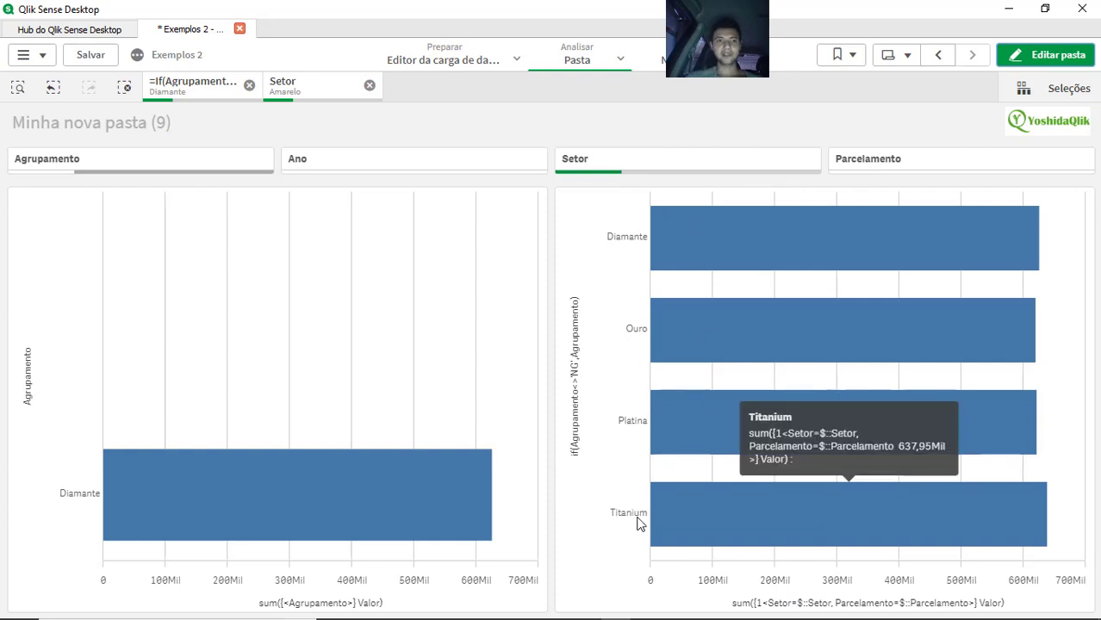
mouse_move(251, 512)
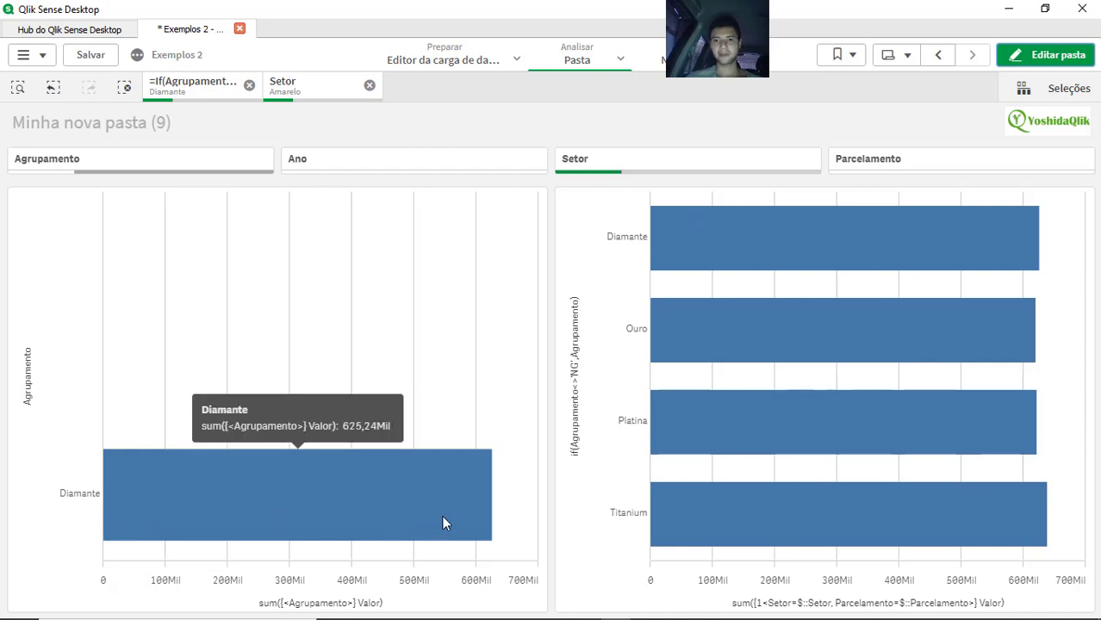
mouse_move(921, 243)
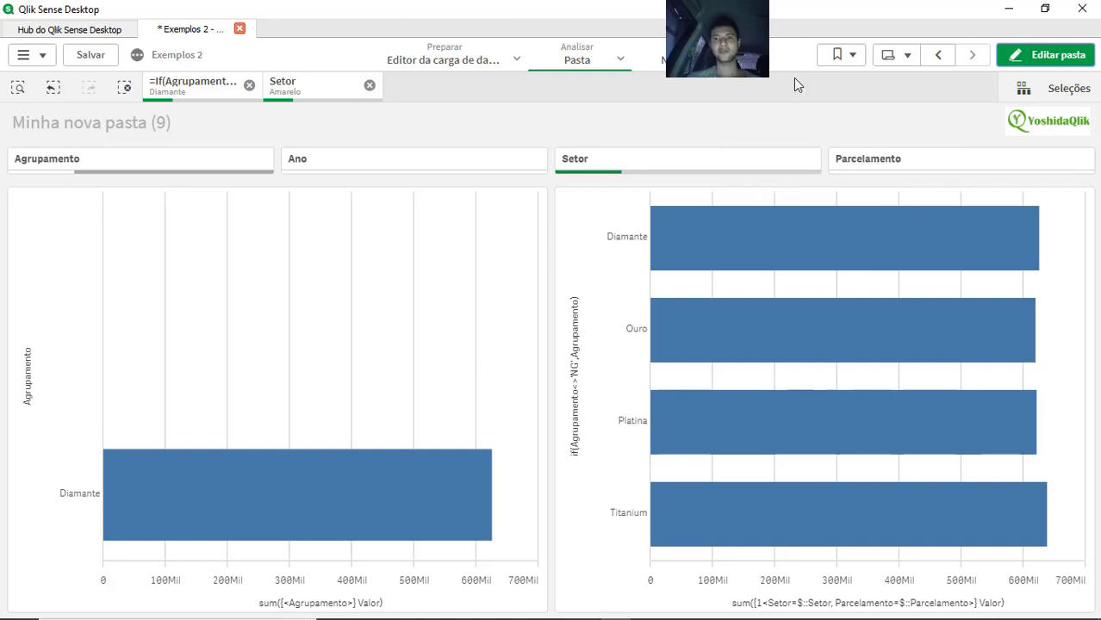
Step: Filter the sheet by 1x in Parcelamento, confirm the selection, and check the Diamante bar of the Agrupamento chart
click(879, 164)
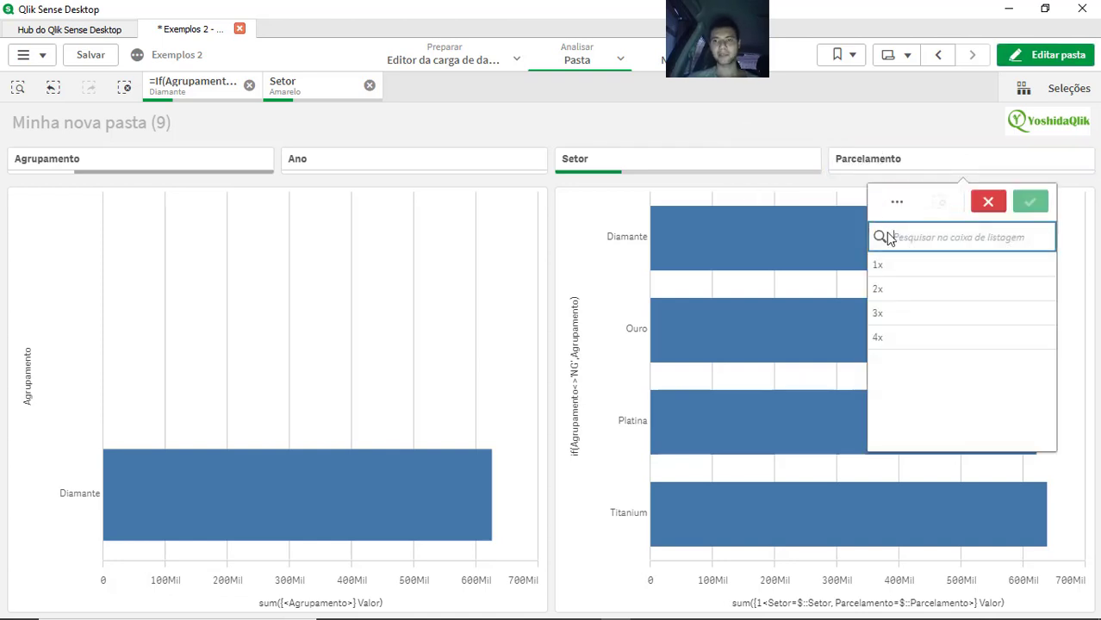
click(903, 267)
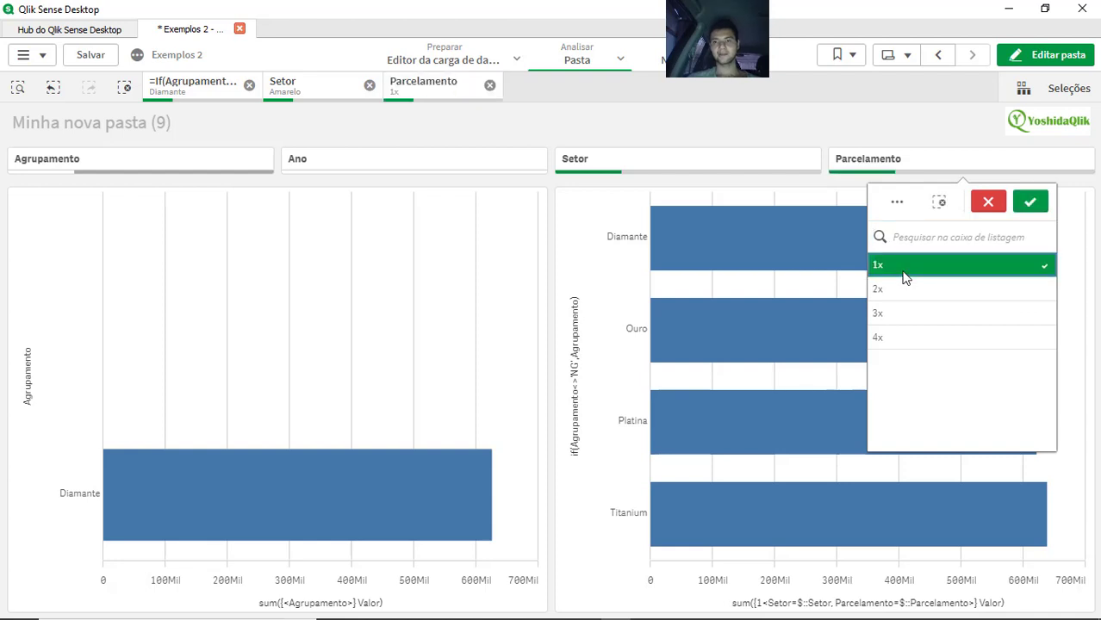
click(1030, 203)
mouse_move(309, 503)
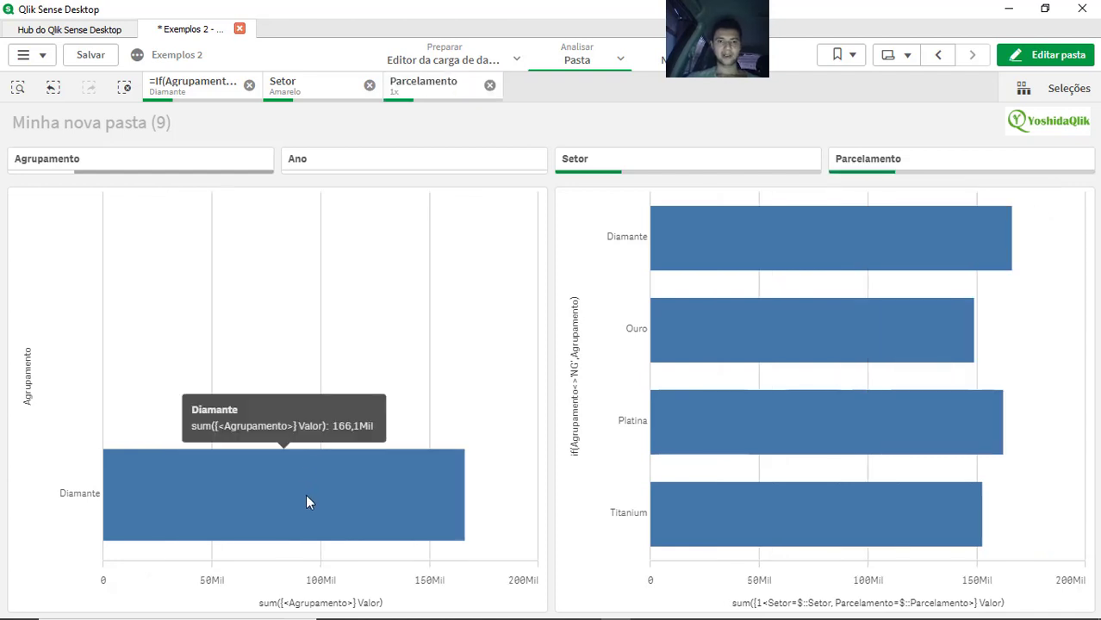